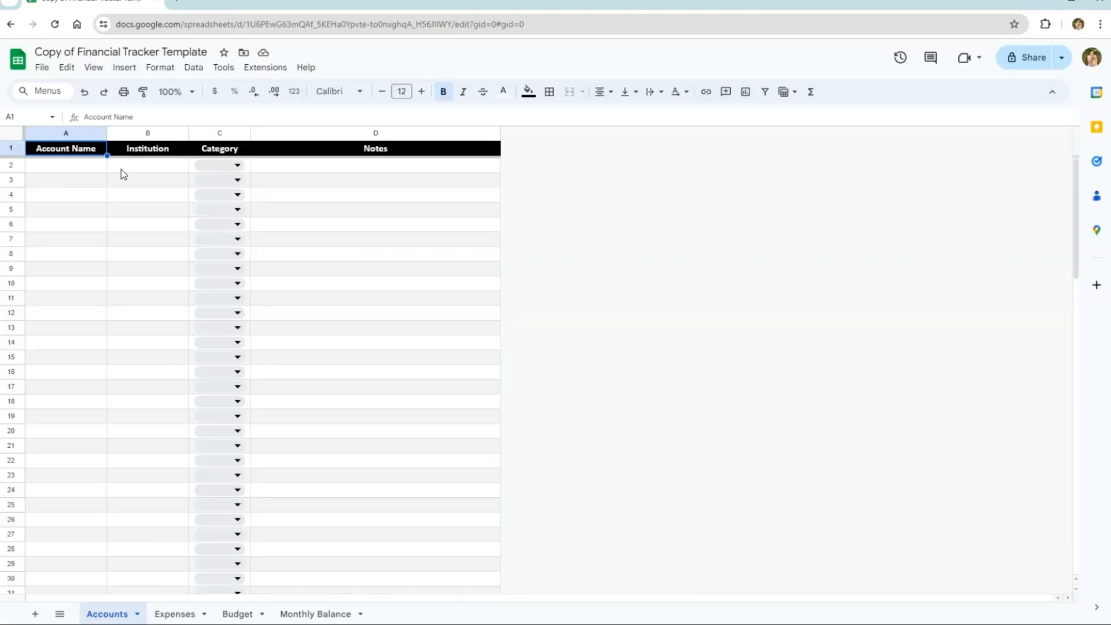
- List the accounts Checking, Savings, Roth IRA and 401k under Account Name, starting in cell A2
{"action": "left_click", "coordinate": [89, 172]}
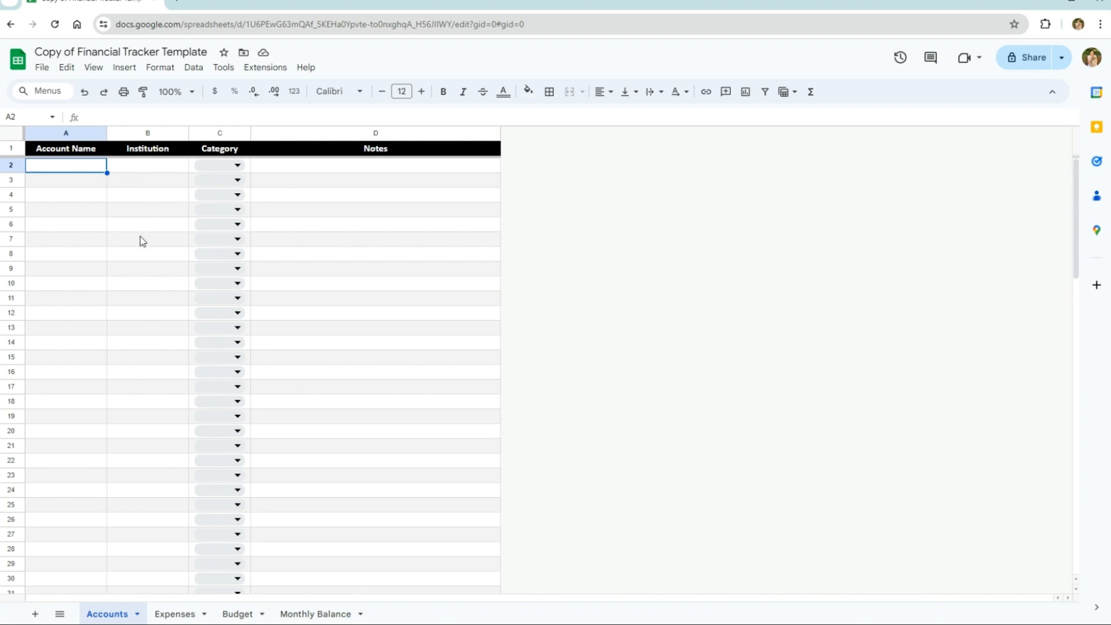
{"action": "type", "text": "Checking"}
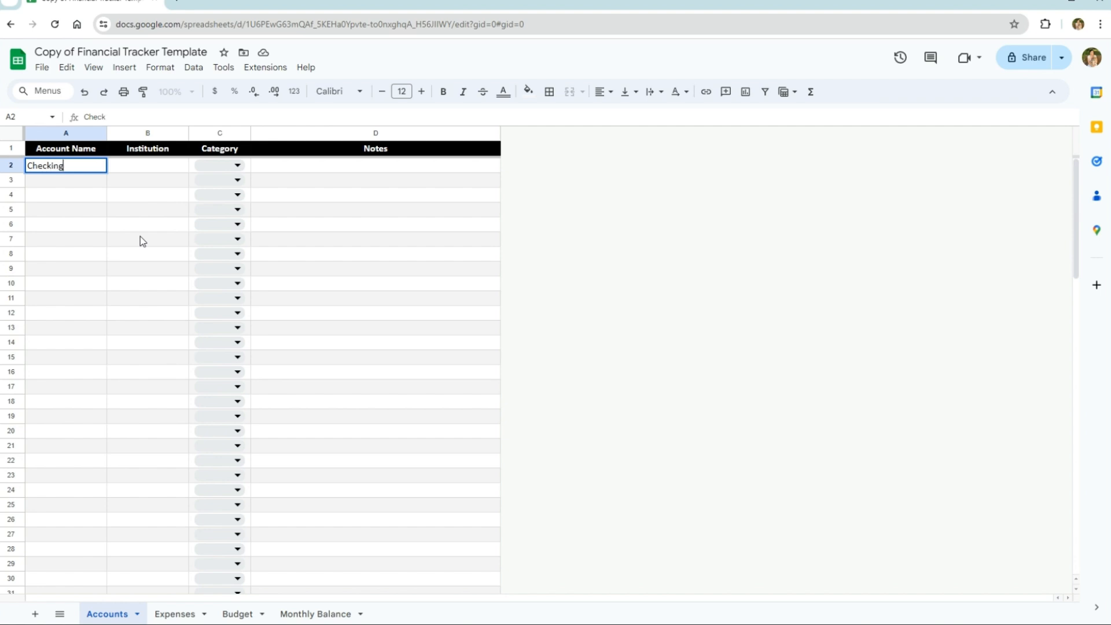
{"action": "key", "text": "Return"}
{"action": "type", "text": "Savings"}
{"action": "key", "text": "Return"}
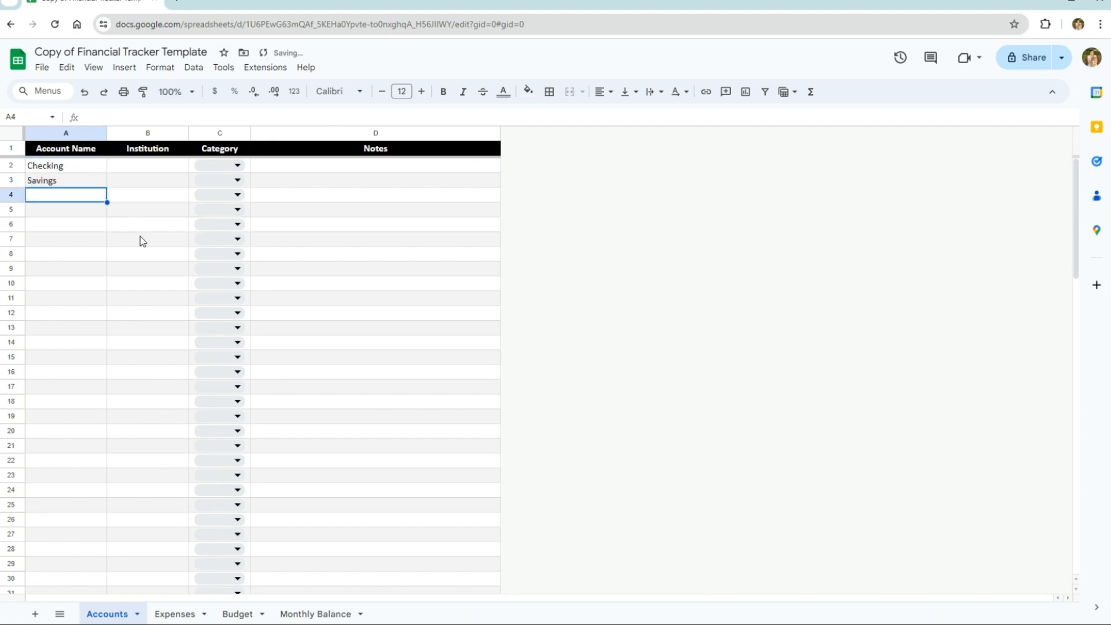
{"action": "type", "text": "Roth IRA"}
{"action": "key", "text": "Return"}
{"action": "type", "text": "40"}
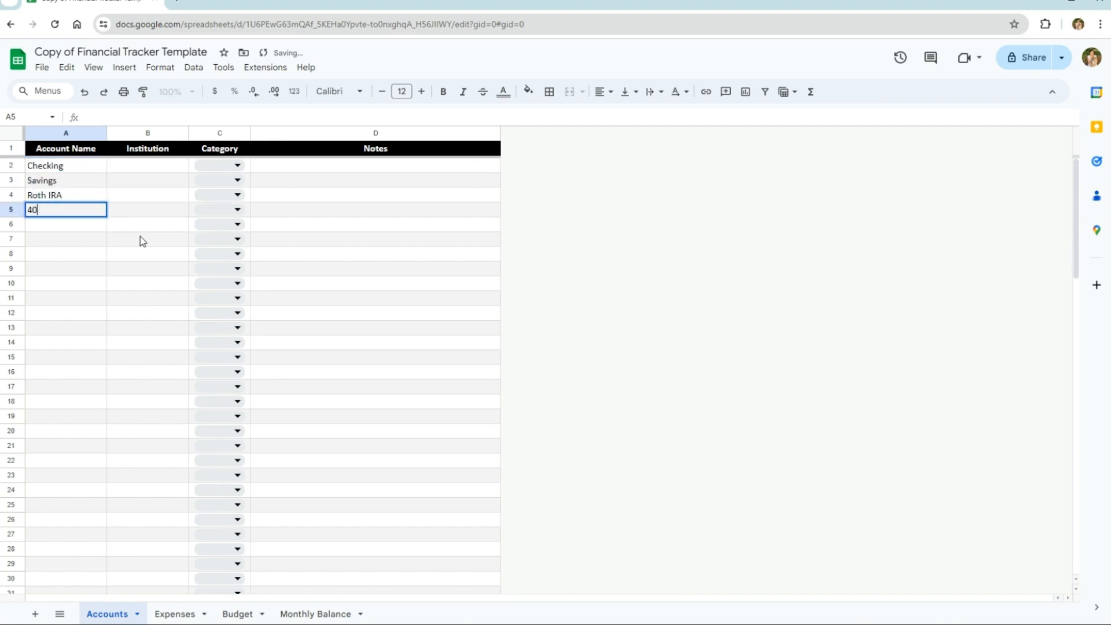
{"action": "type", "text": "1k"}
{"action": "key", "text": "Return"}
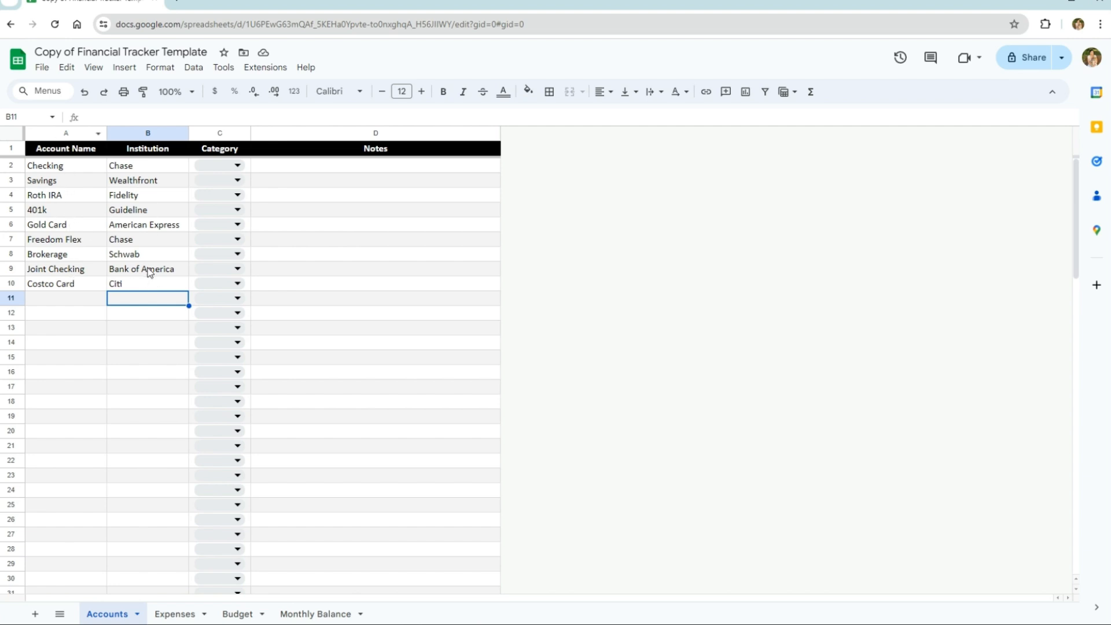
- Set the category to Spend for the Checking, Gold Card, Joint Checking and Costco Card accounts
{"action": "left_click", "coordinate": [233, 168]}
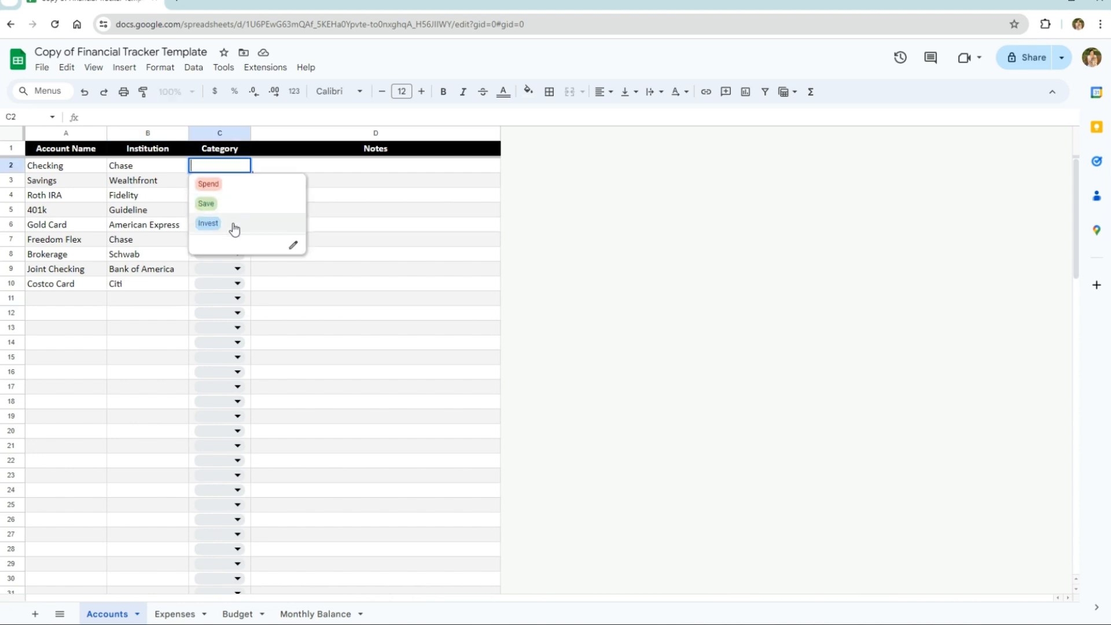
{"action": "left_click", "coordinate": [241, 193]}
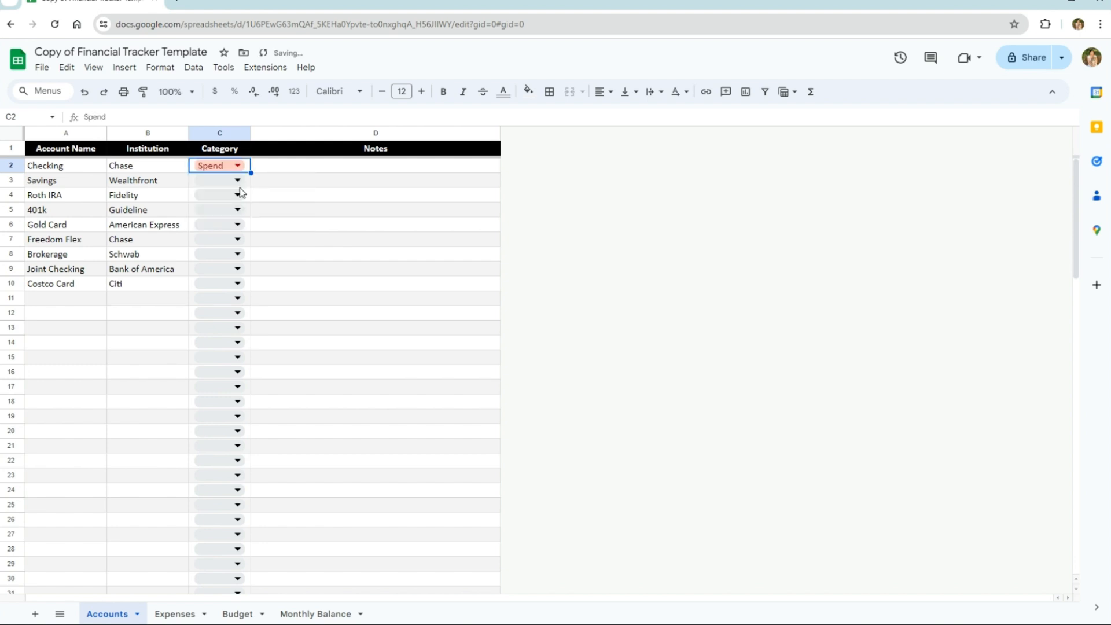
{"action": "left_click", "coordinate": [227, 225]}
{"action": "left_click", "coordinate": [228, 246]}
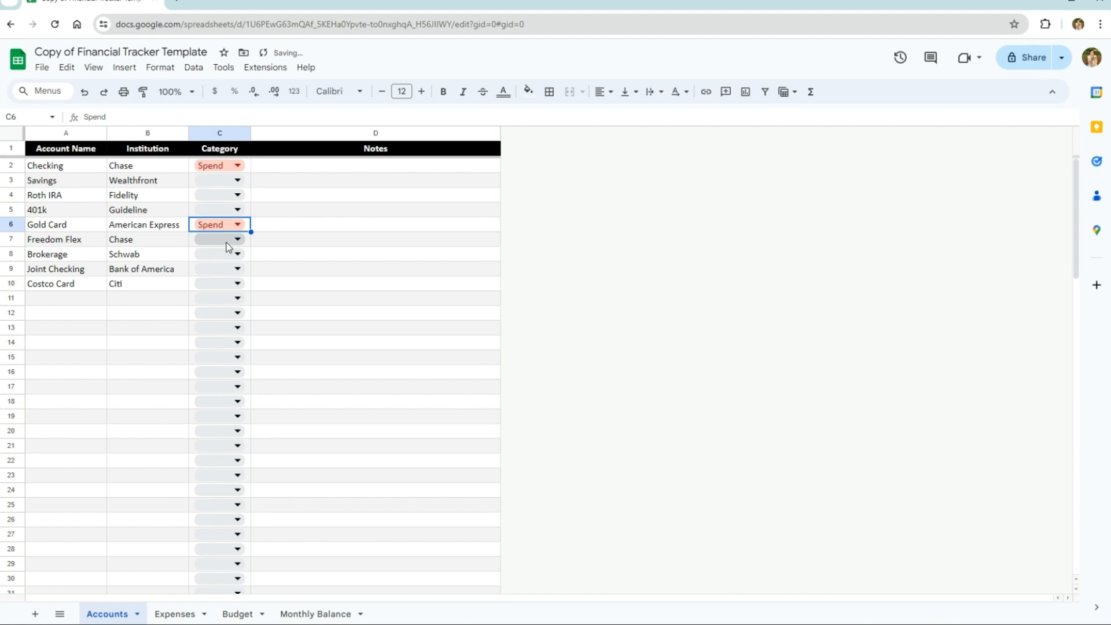
{"action": "left_click", "coordinate": [225, 269]}
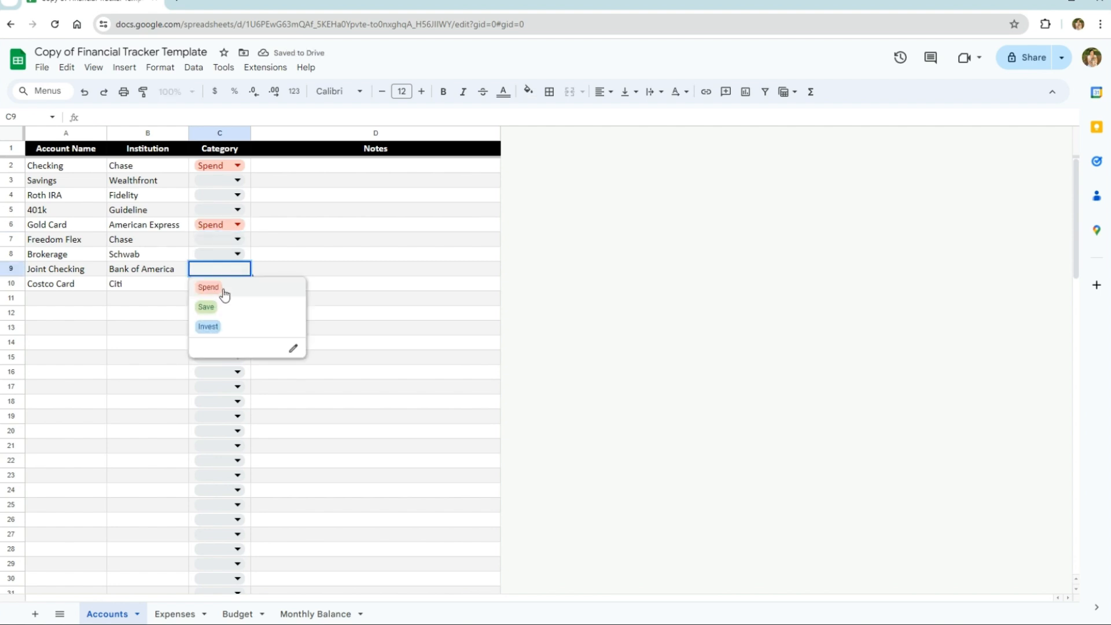
{"action": "left_click", "coordinate": [221, 287]}
{"action": "left_click", "coordinate": [221, 283]}
{"action": "left_click", "coordinate": [224, 302]}
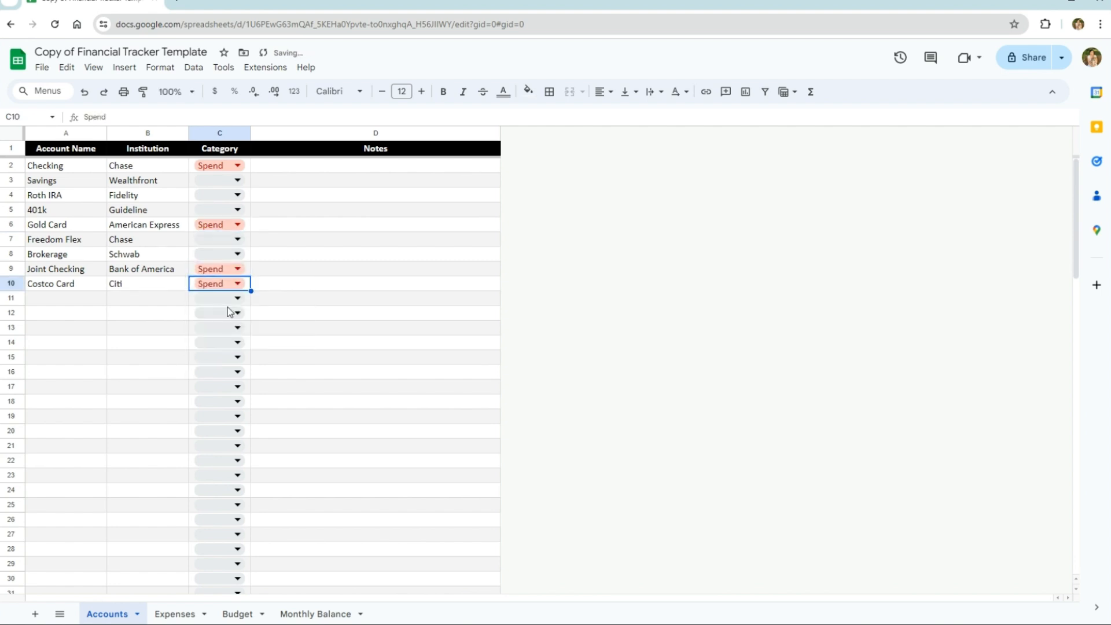
- Categorize the Savings account as Save, and the Roth IRA and 401k accounts as Invest
{"action": "left_click", "coordinate": [231, 182]}
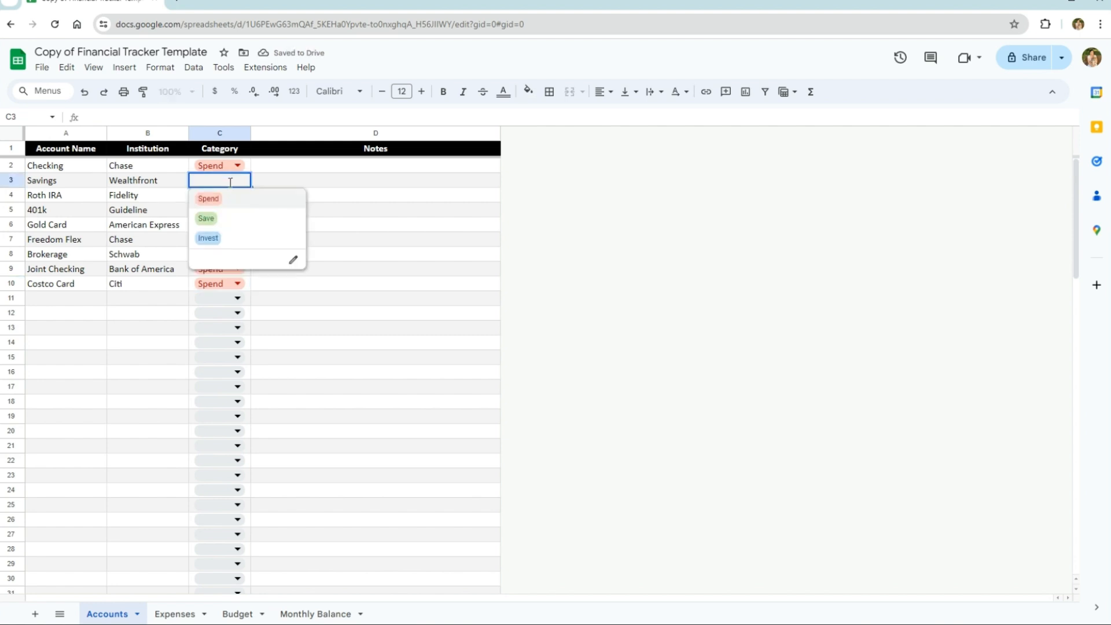
{"action": "left_click", "coordinate": [235, 222]}
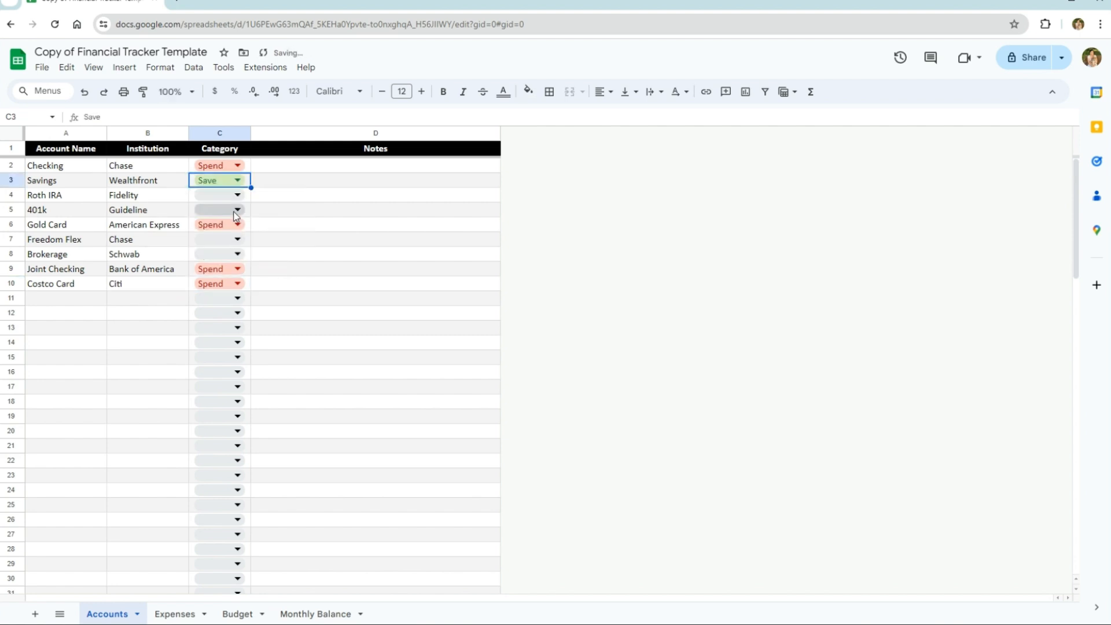
{"action": "left_click", "coordinate": [228, 197]}
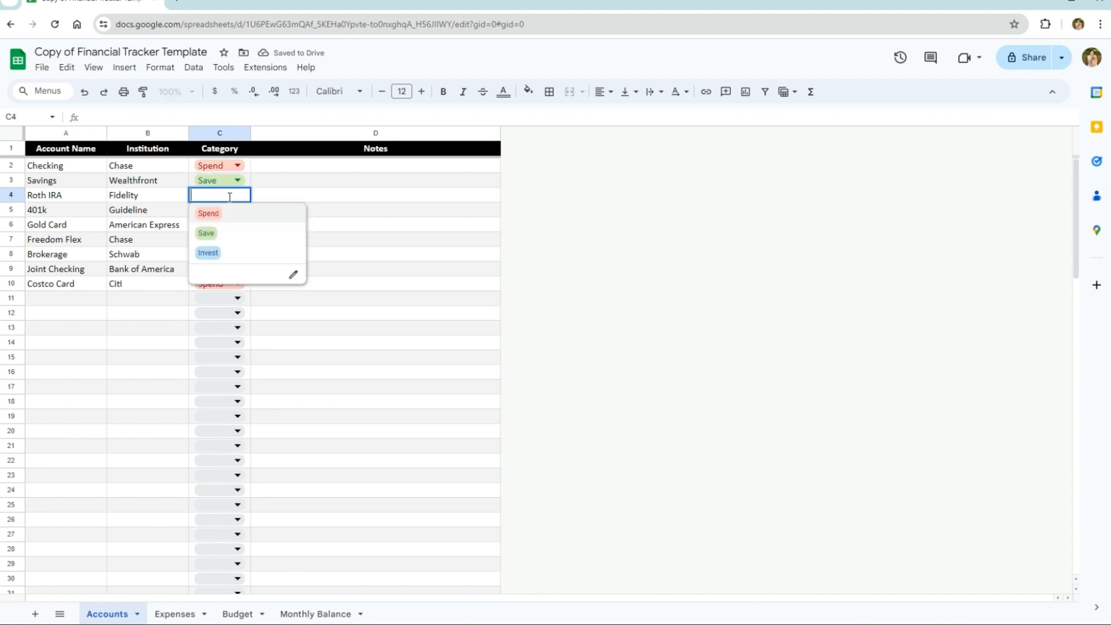
{"action": "left_click", "coordinate": [222, 259]}
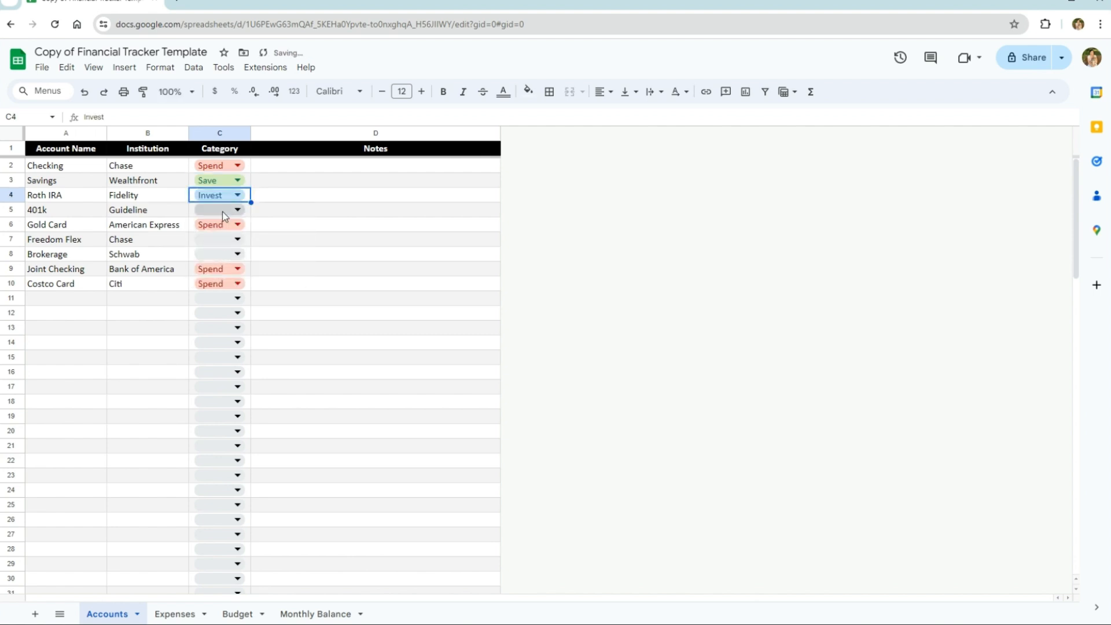
{"action": "left_click", "coordinate": [222, 210]}
{"action": "left_click", "coordinate": [219, 266]}
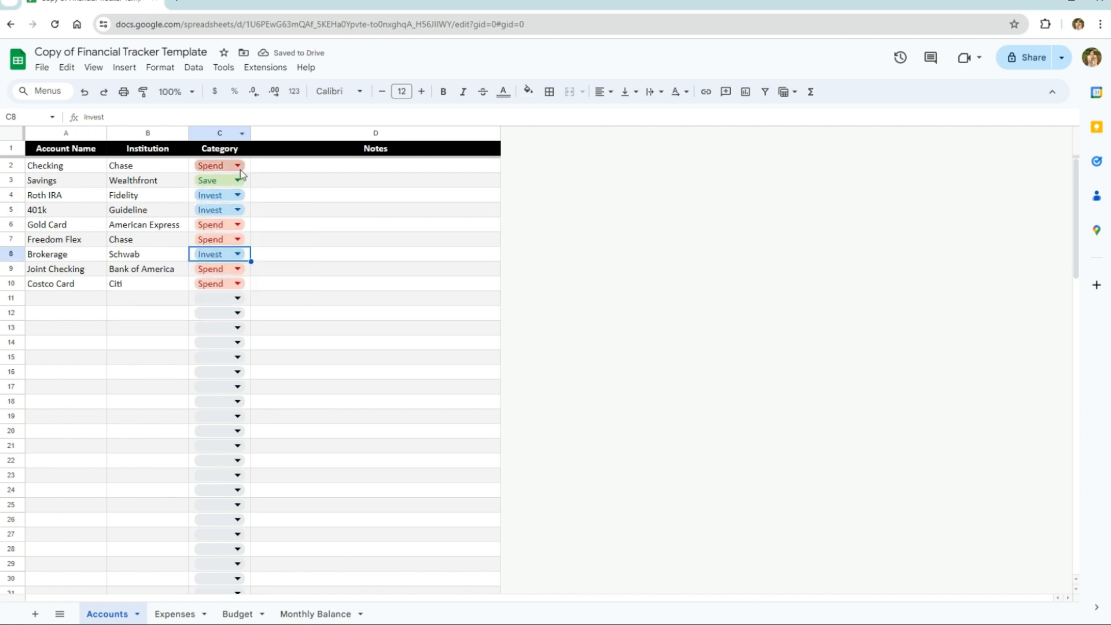
- Sort the Accounts sheet from A to Z by the Category column
{"action": "left_click", "coordinate": [259, 168]}
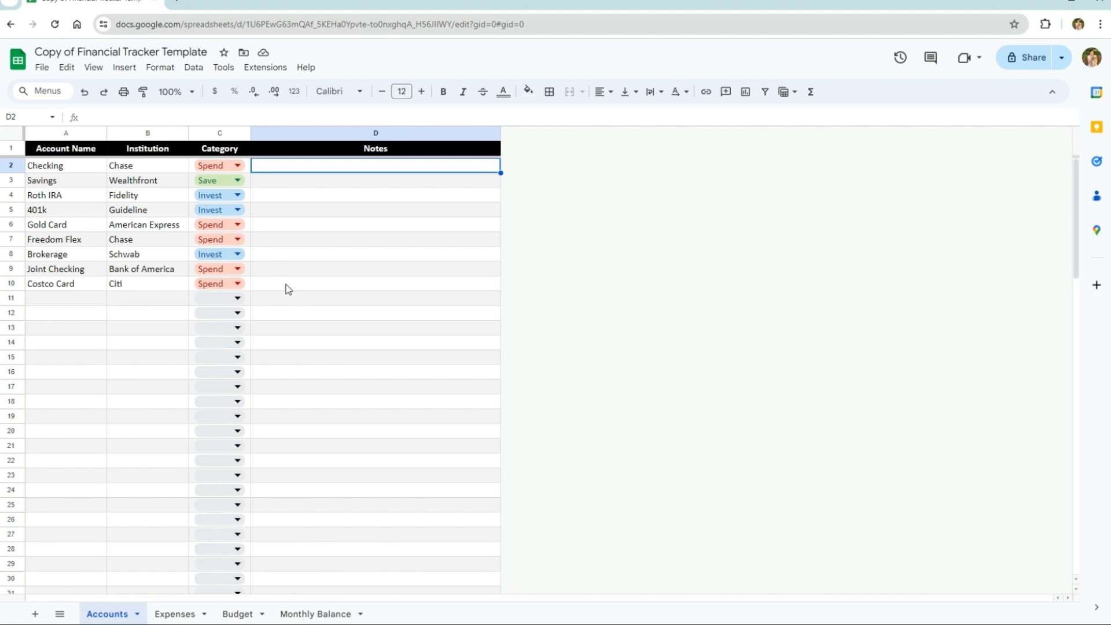
{"action": "left_click", "coordinate": [242, 134]}
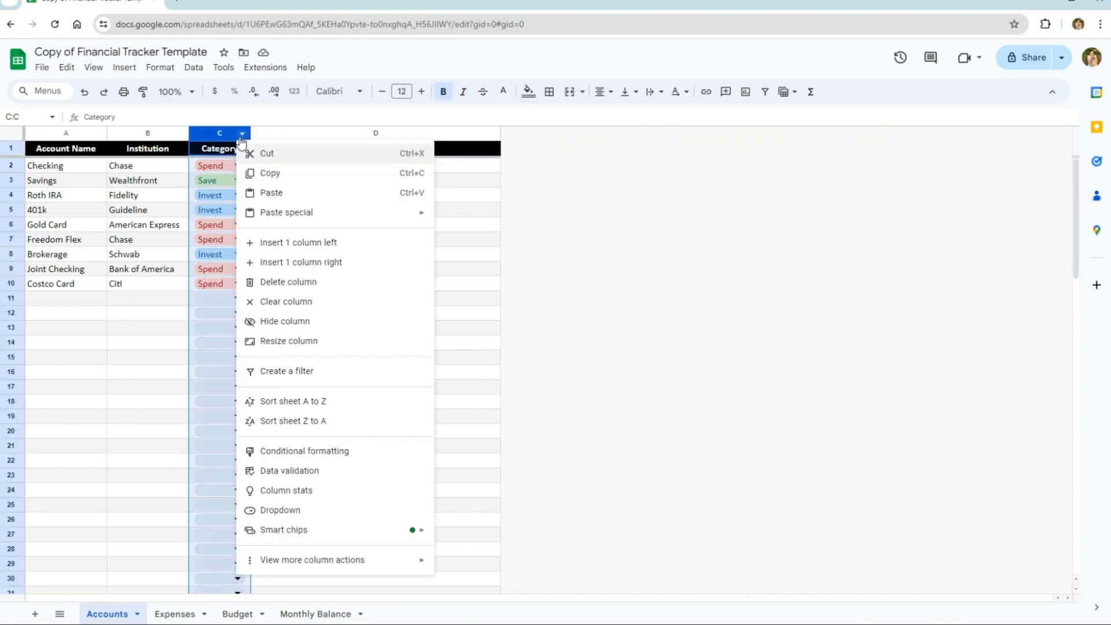
{"action": "left_click", "coordinate": [328, 402]}
{"action": "left_click", "coordinate": [267, 177]}
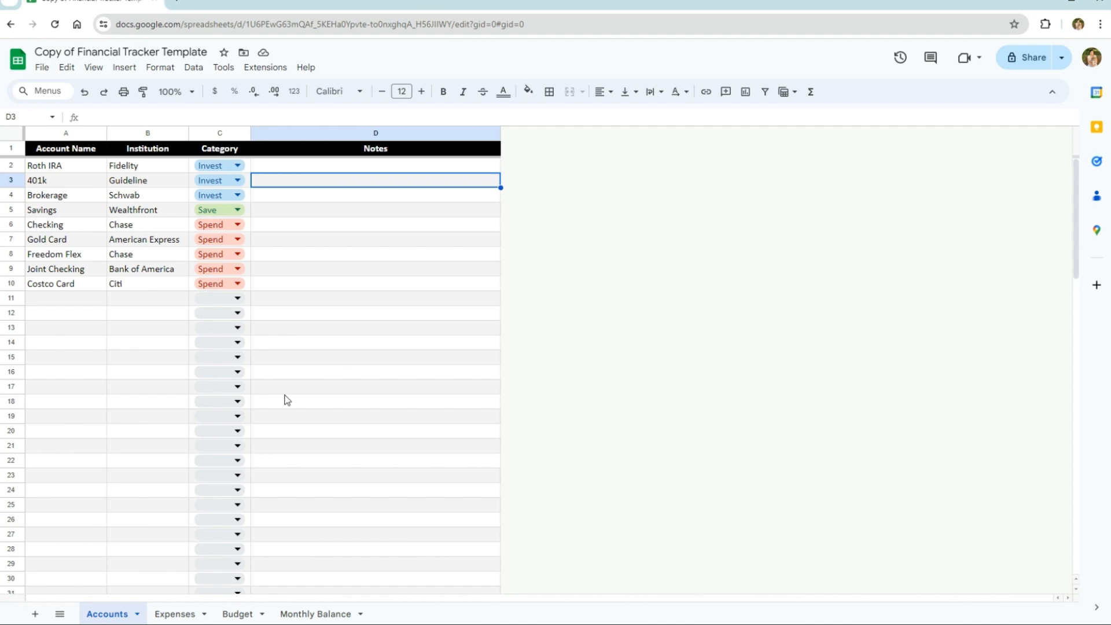
- Add a data validation rule to Payment Method cell E2 of the Expenses sheet, using the Dropdown (from a range) criteria
{"action": "left_click", "coordinate": [173, 612]}
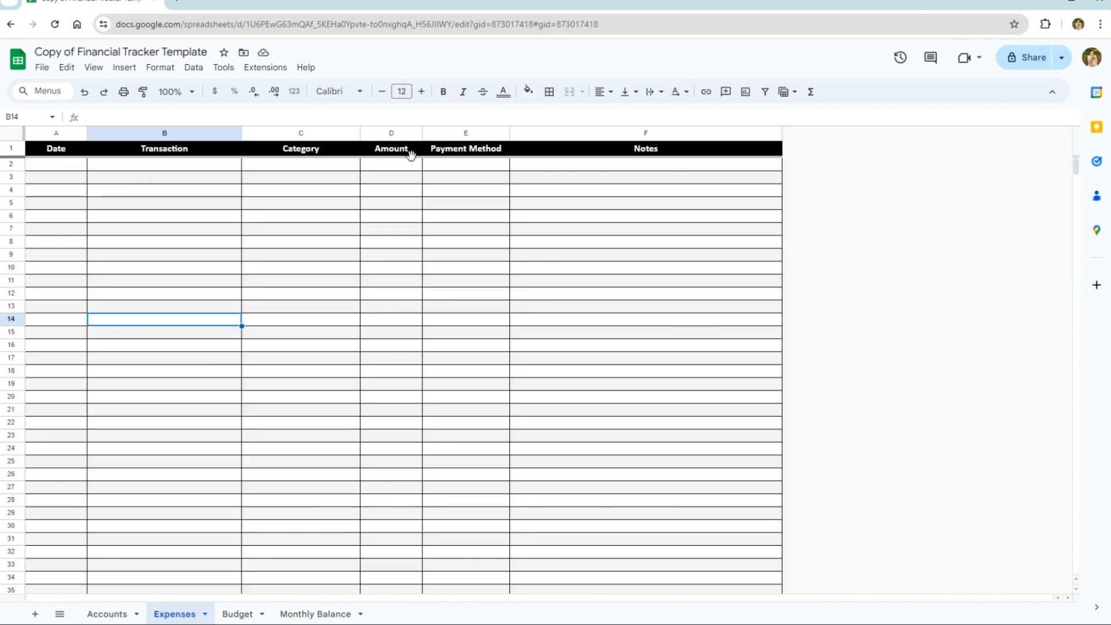
{"action": "left_click", "coordinate": [461, 172]}
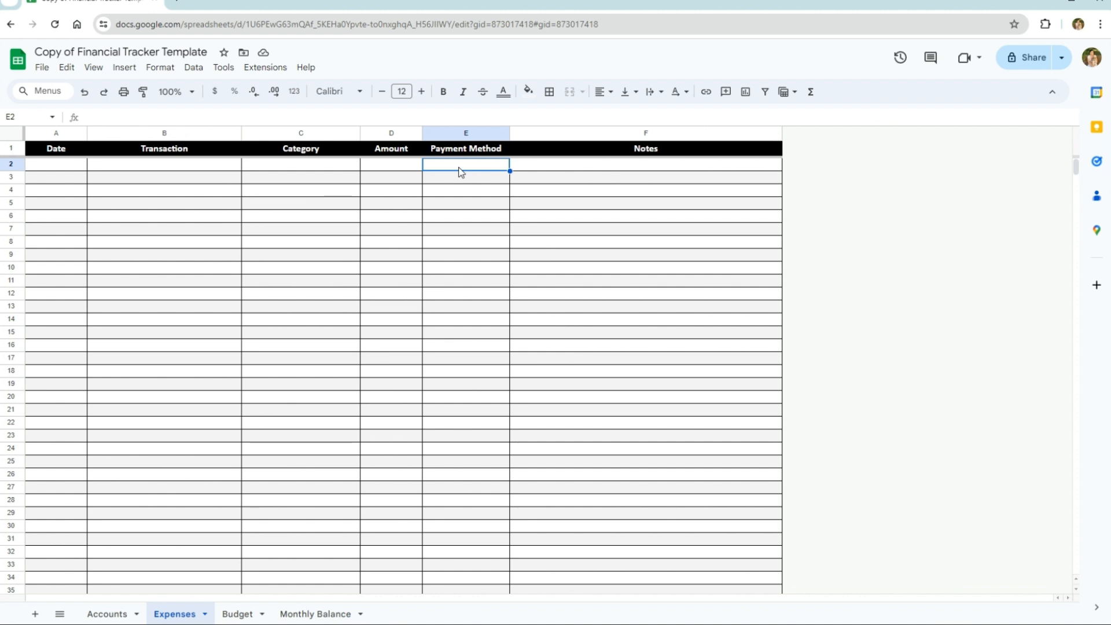
{"action": "left_click", "coordinate": [189, 70]}
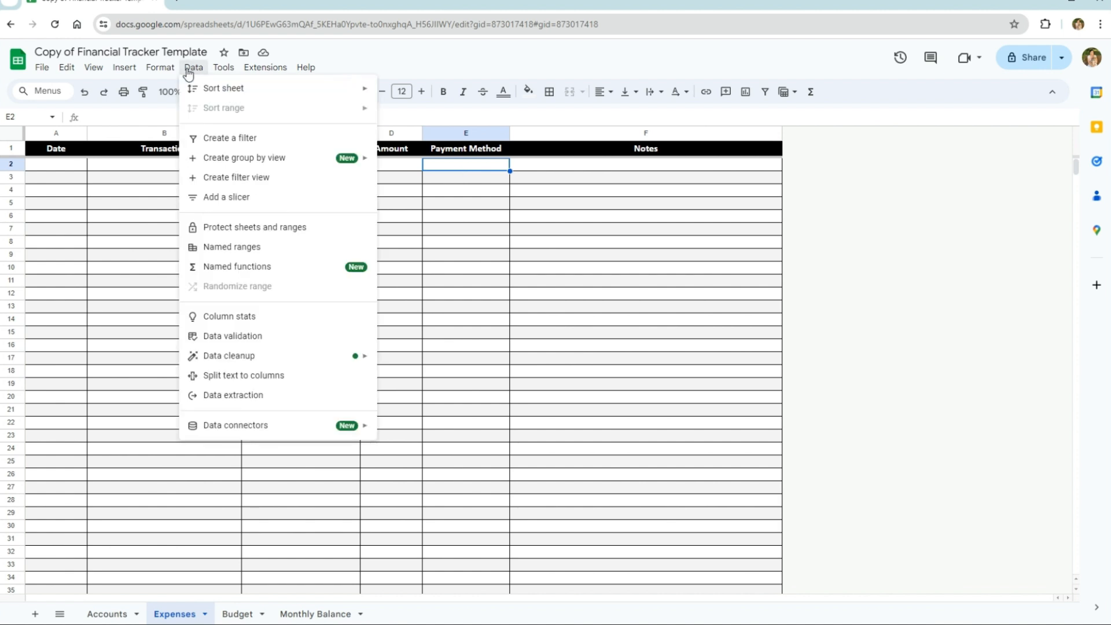
{"action": "left_click", "coordinate": [231, 342]}
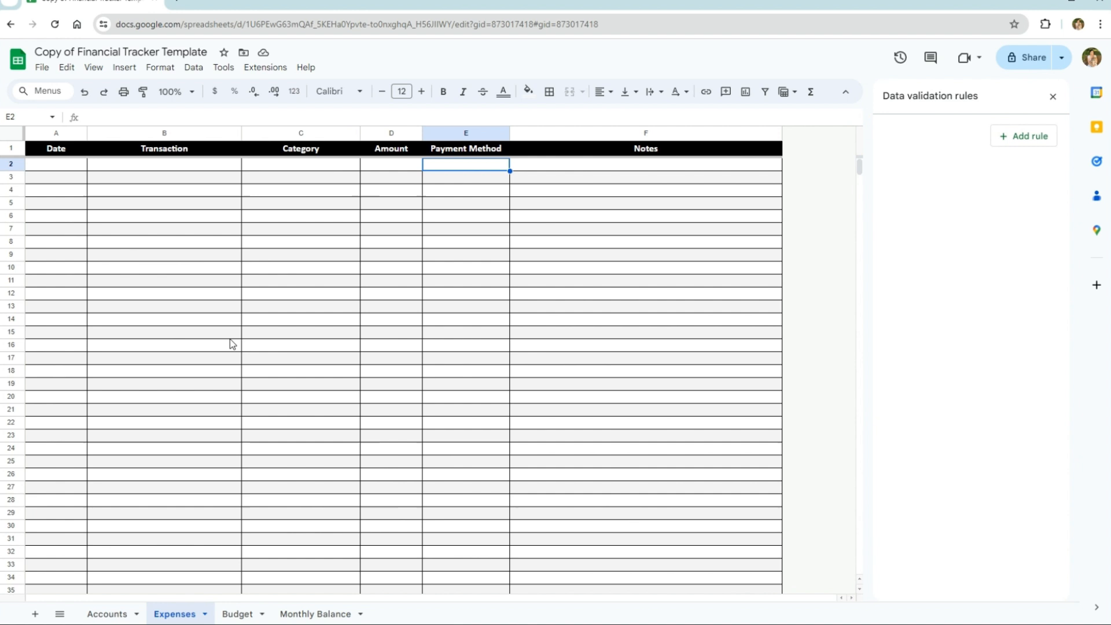
{"action": "left_click", "coordinate": [1002, 144]}
{"action": "left_click", "coordinate": [984, 206]}
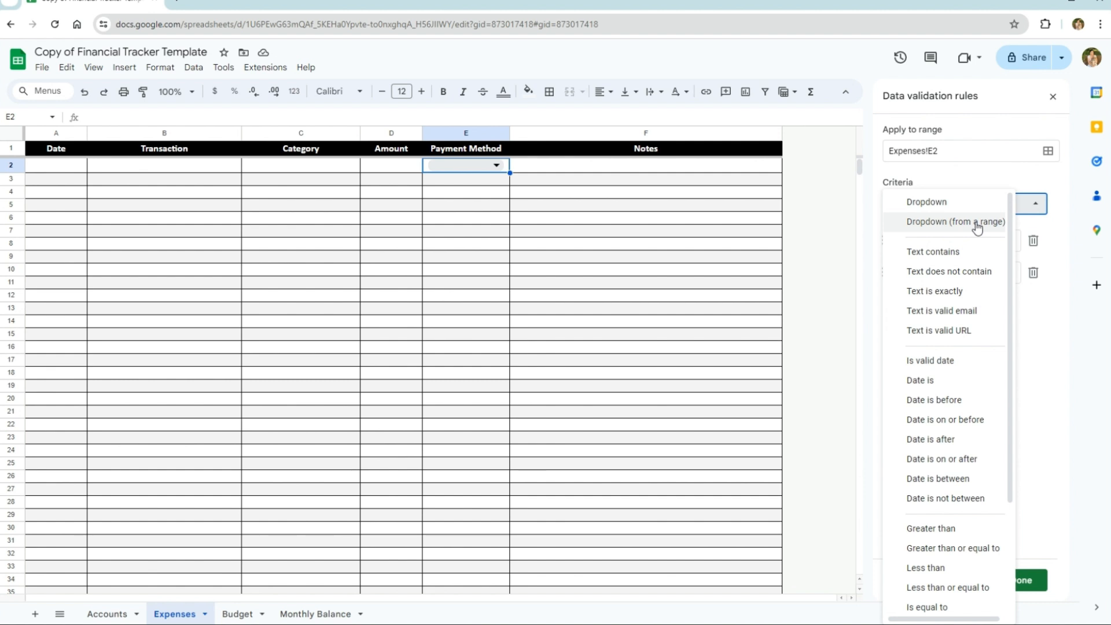
{"action": "left_click", "coordinate": [977, 228]}
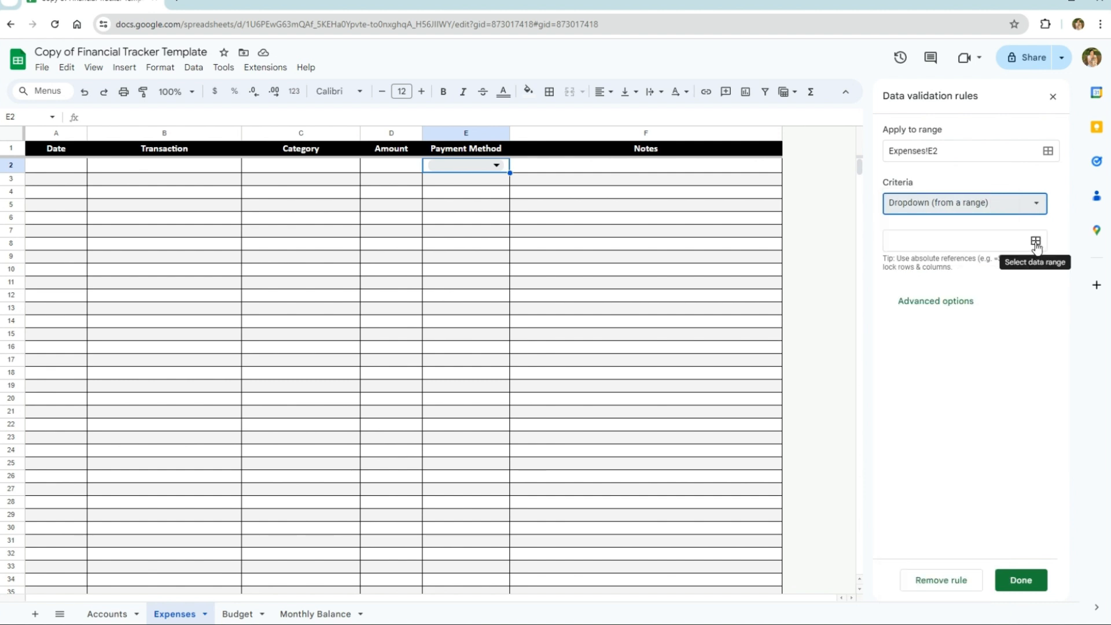
- Use Accounts!A2:A10 as the dropdown's source range and check the payment options offered in cell E2 of Expenses
{"action": "left_click", "coordinate": [1035, 242]}
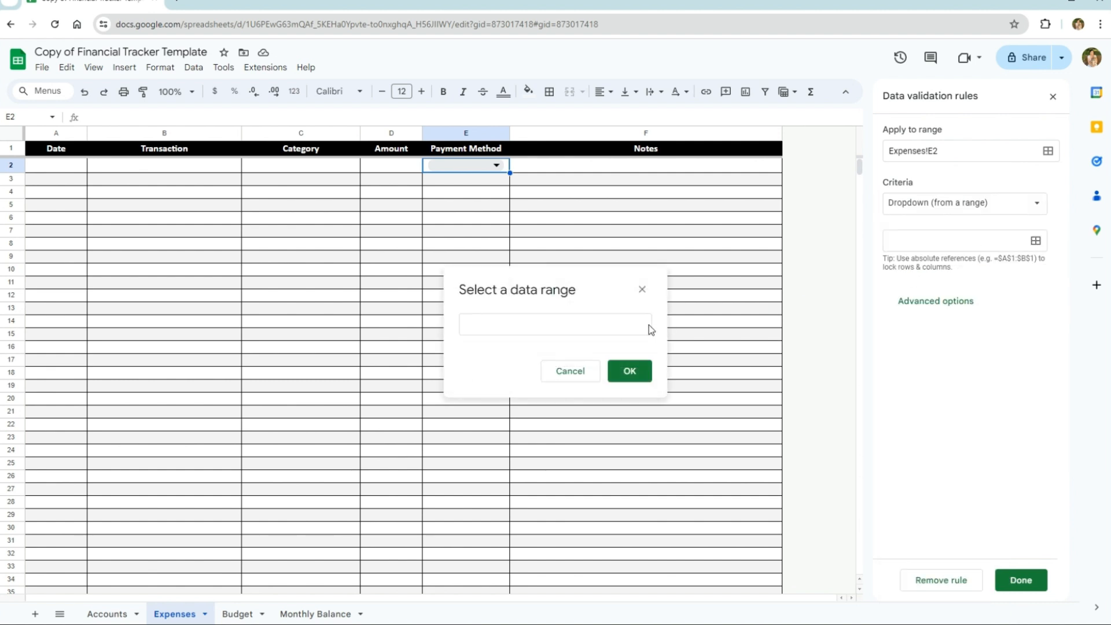
{"action": "left_click", "coordinate": [117, 615]}
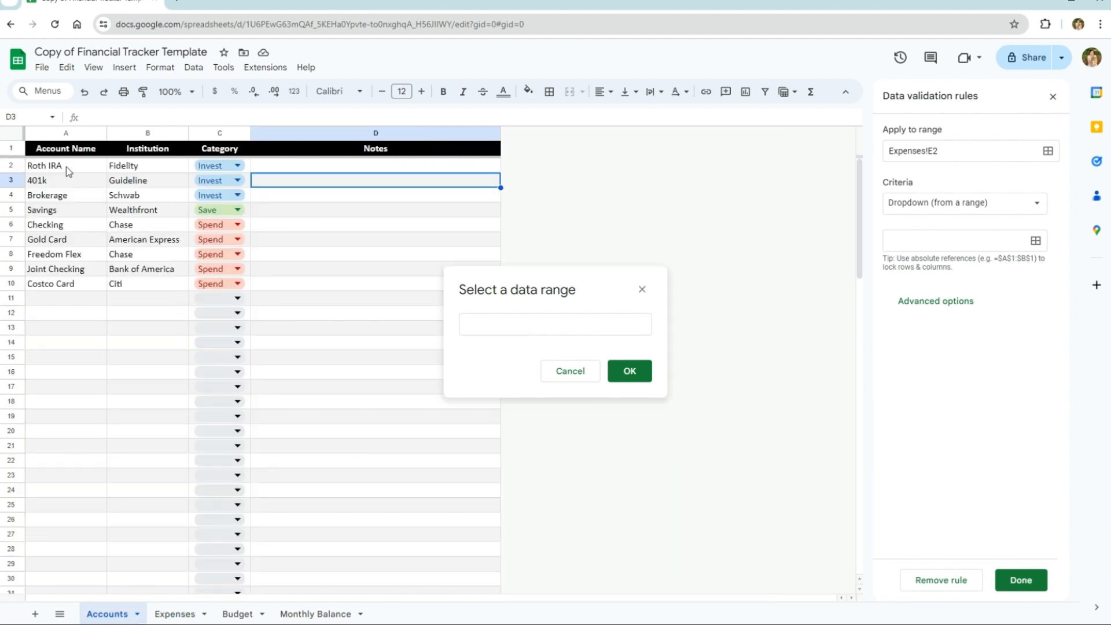
{"action": "left_click_drag", "start_coordinate": [64, 166], "coordinate": [65, 283]}
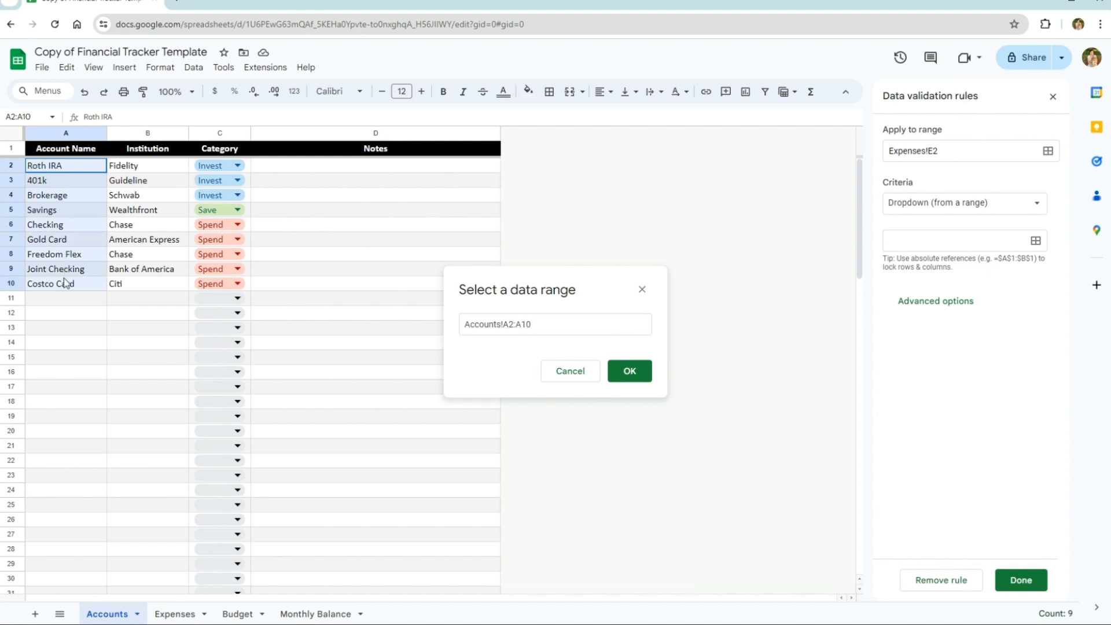
{"action": "left_click", "coordinate": [633, 375]}
{"action": "left_click", "coordinate": [175, 614]}
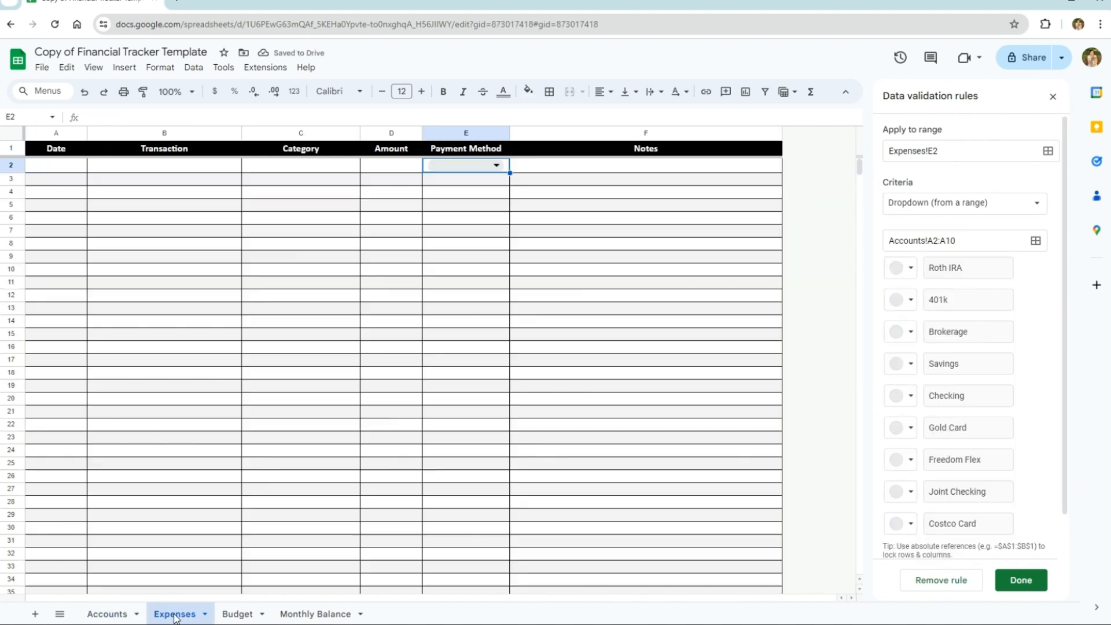
{"action": "left_click", "coordinate": [494, 165]}
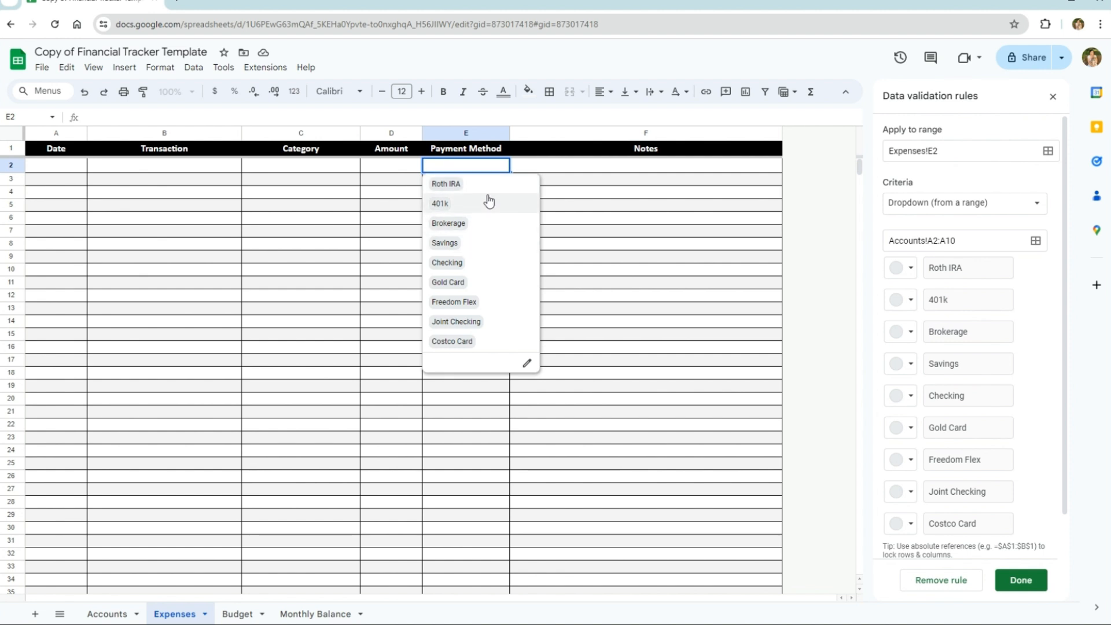
- Change the dropdown's source range to the spending accounts in Accounts!A6:A10 and check the options in Expenses cell E2
{"action": "left_click", "coordinate": [97, 617]}
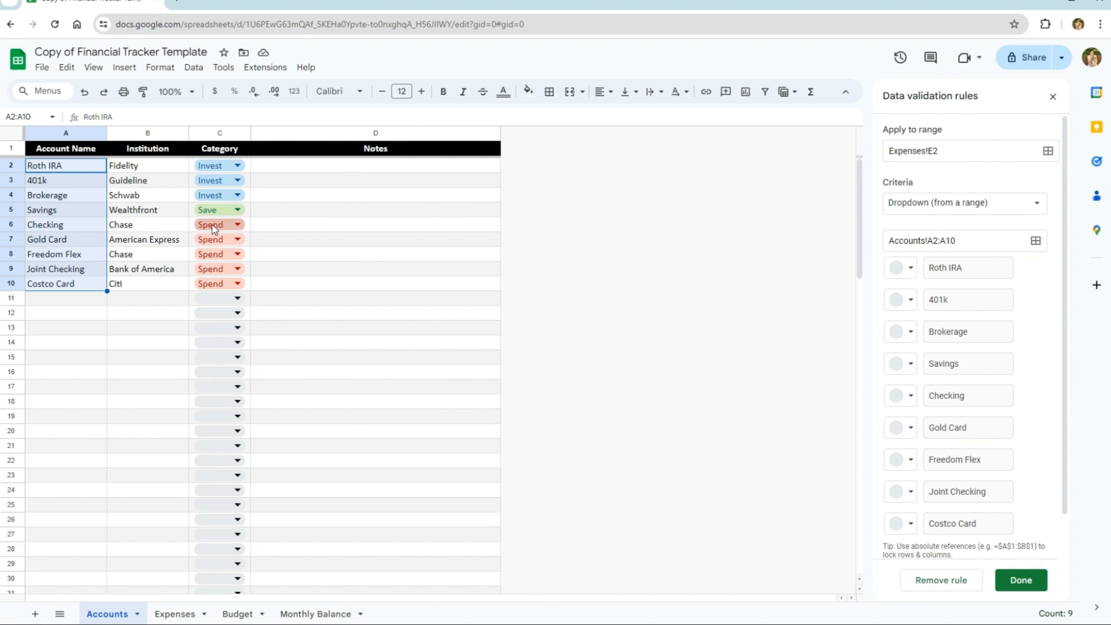
{"action": "left_click", "coordinate": [939, 241]}
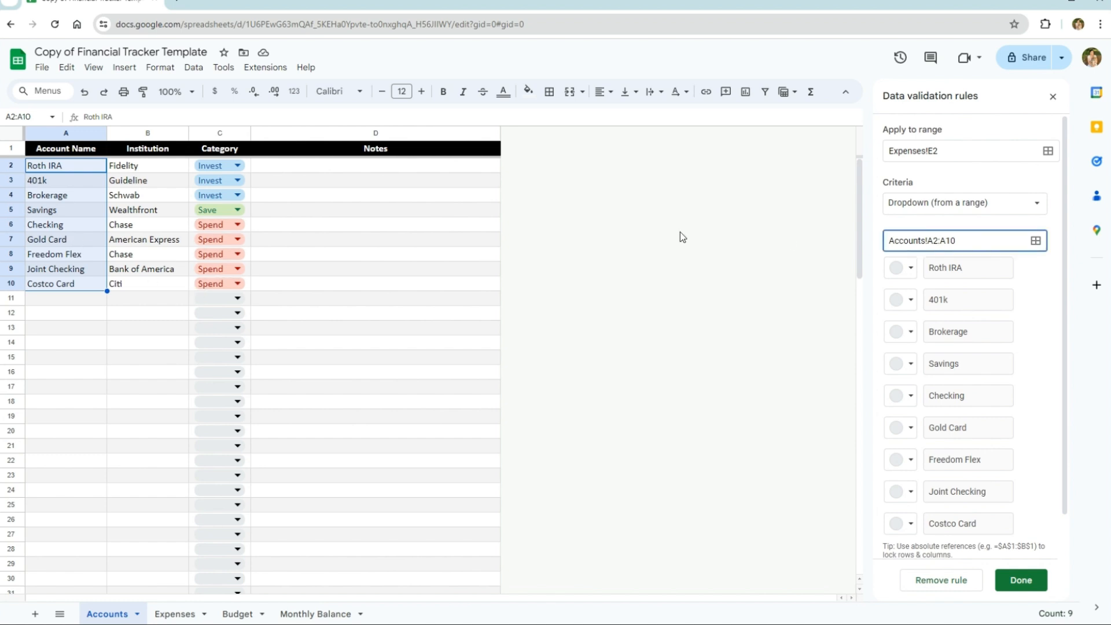
{"action": "left_click", "coordinate": [49, 228]}
{"action": "left_click_drag", "start_coordinate": [54, 236], "coordinate": [56, 288]}
{"action": "key", "text": "Return"}
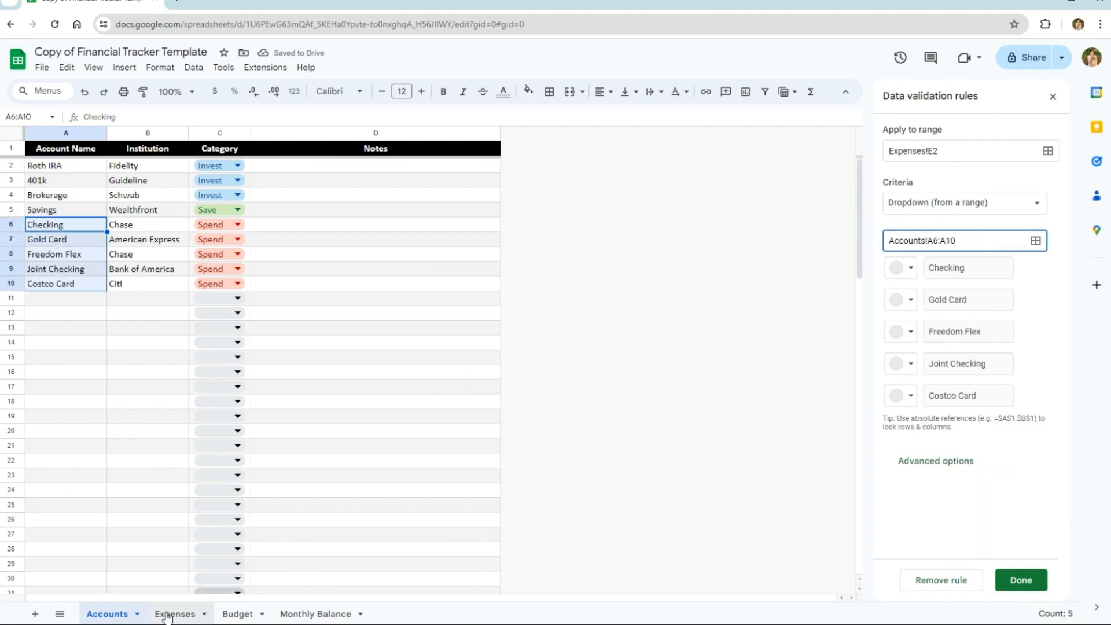
{"action": "left_click", "coordinate": [173, 613]}
{"action": "left_click", "coordinate": [501, 167]}
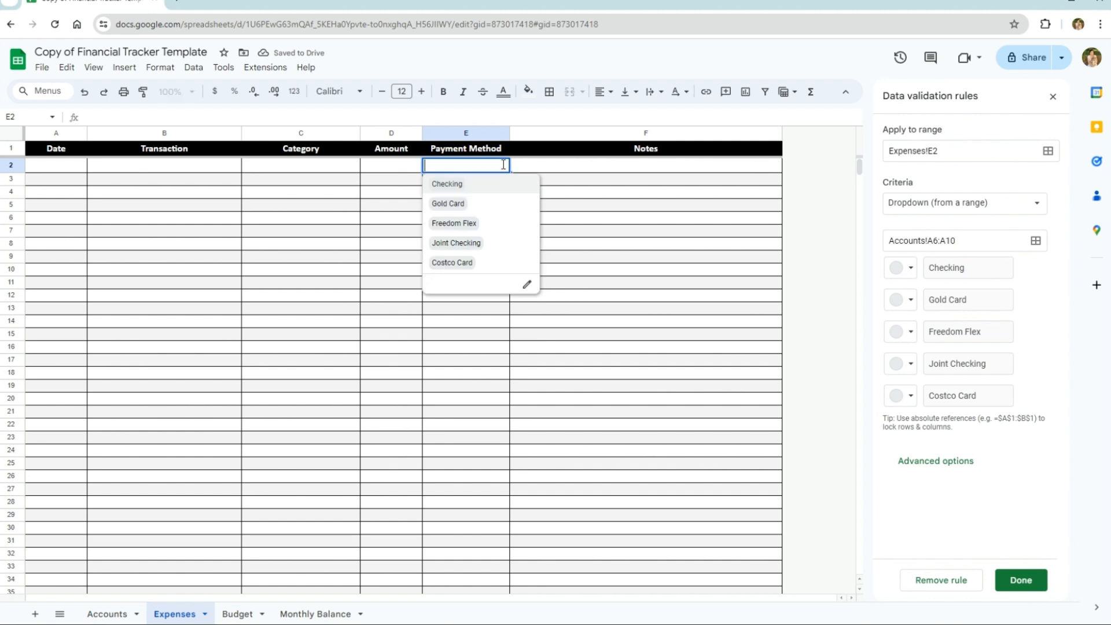
- Set the display style of the Payment Method dropdown rule to Arrow in its advanced options
{"action": "left_click", "coordinate": [952, 463]}
{"action": "scroll", "coordinate": [973, 409], "scroll_direction": "down", "scroll_amount": 2}
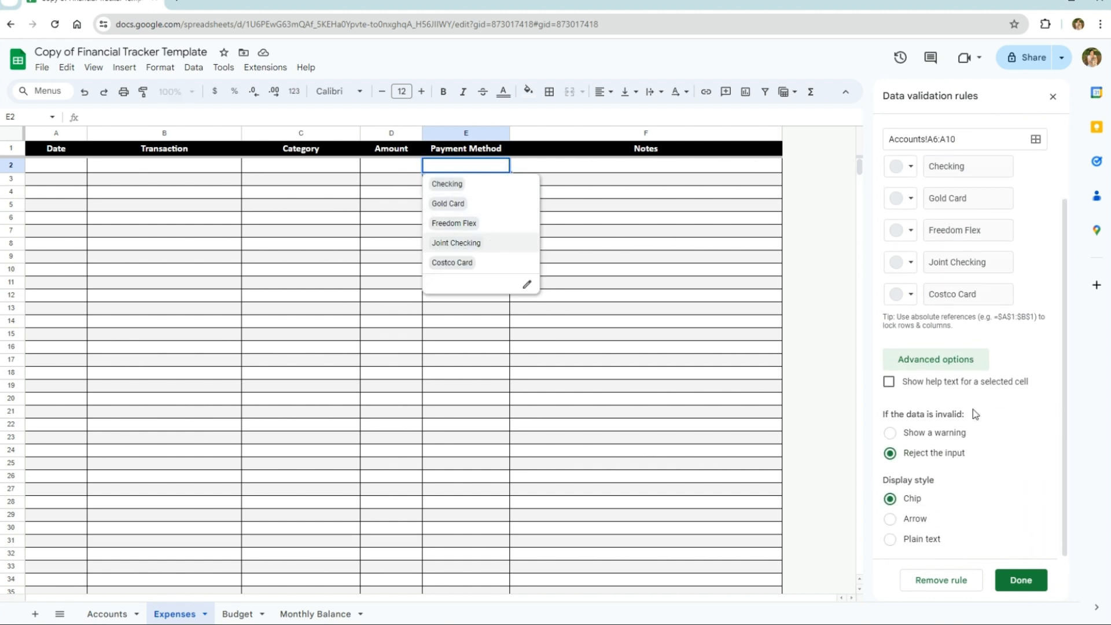
{"action": "left_click", "coordinate": [890, 519]}
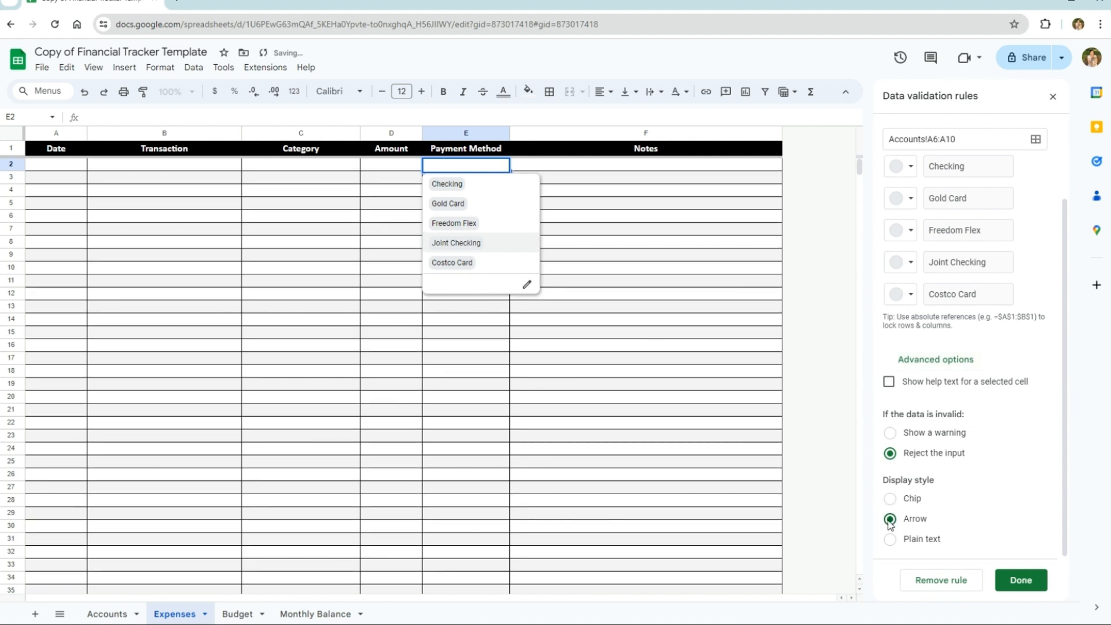
- Save the Payment Method dropdown rule and check how its option list opens in Expenses cell E2
{"action": "left_click", "coordinate": [1016, 581]}
{"action": "left_click", "coordinate": [547, 203]}
{"action": "left_click", "coordinate": [501, 166]}
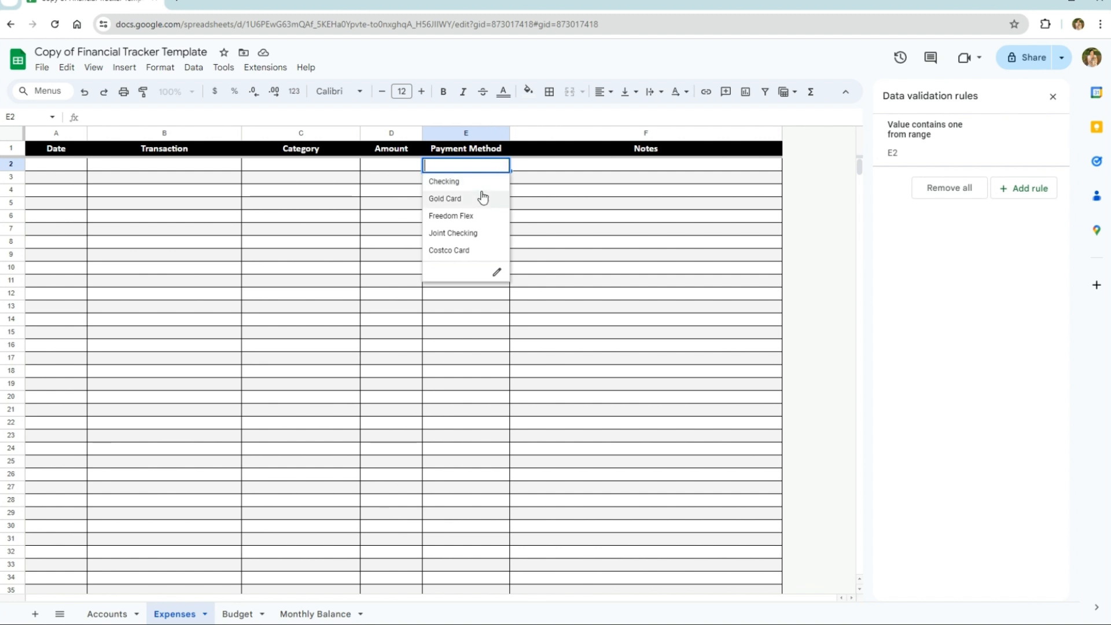
{"action": "left_click", "coordinate": [466, 168]}
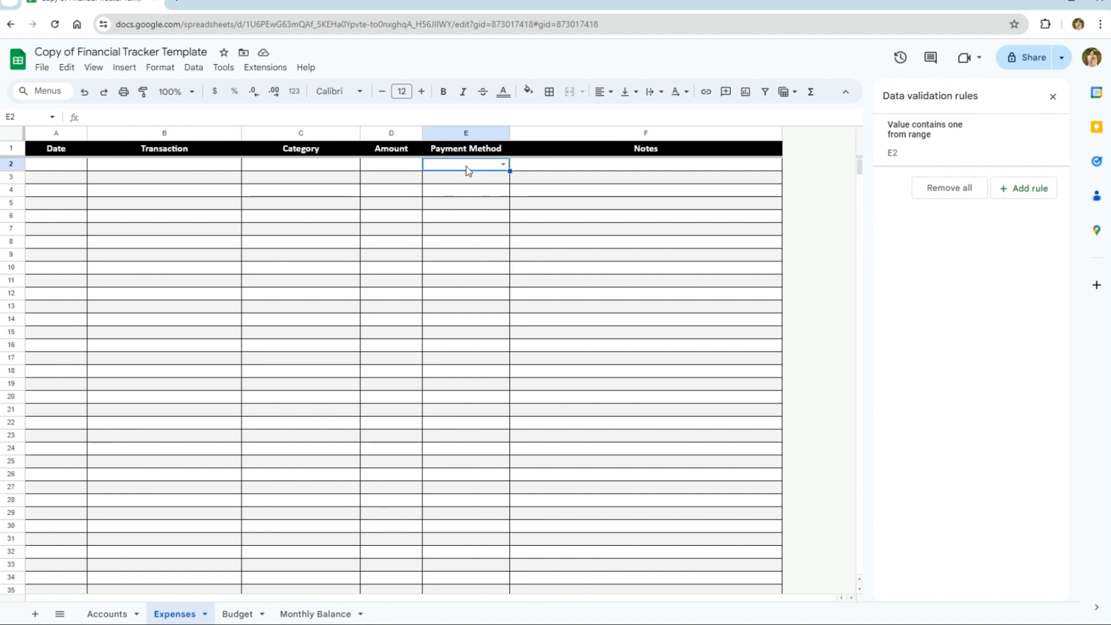
- Extend the Payment Method dropdown rule to the range Expenses!E2:E and open the option list in cell E2
{"action": "left_click", "coordinate": [978, 151]}
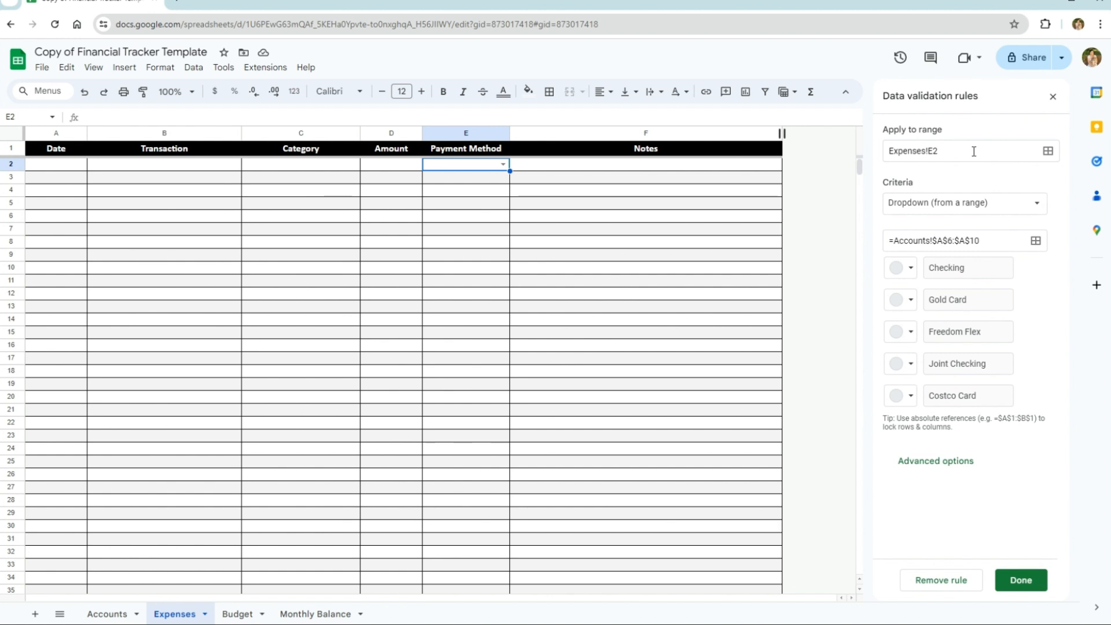
{"action": "left_click", "coordinate": [974, 151]}
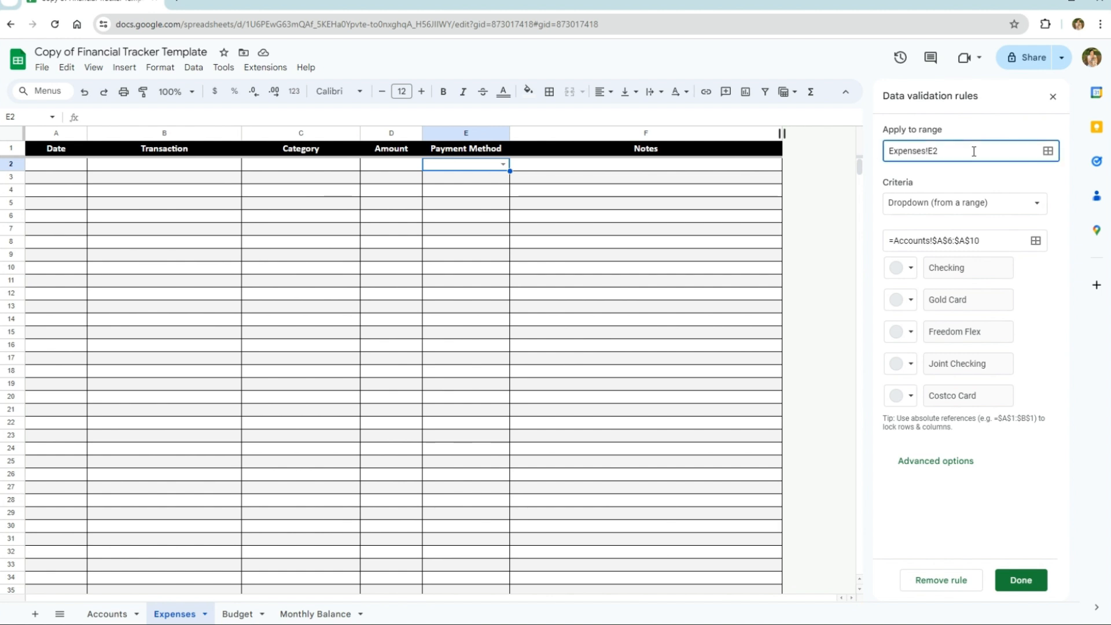
{"action": "type", "text": ":E"}
{"action": "left_click", "coordinate": [992, 178]}
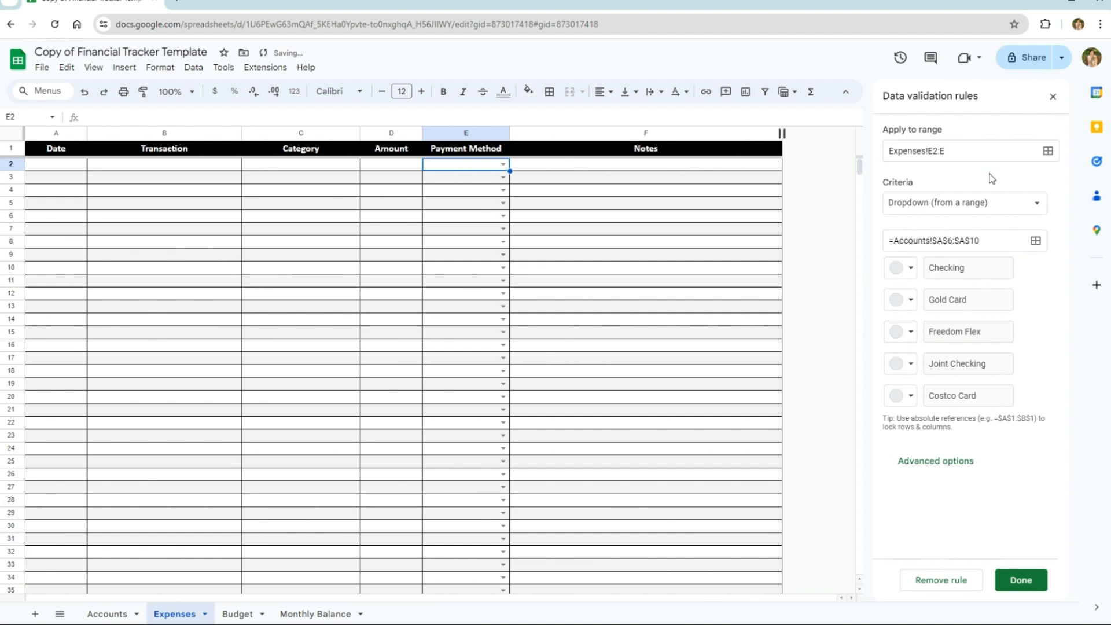
{"action": "left_click", "coordinate": [210, 165]}
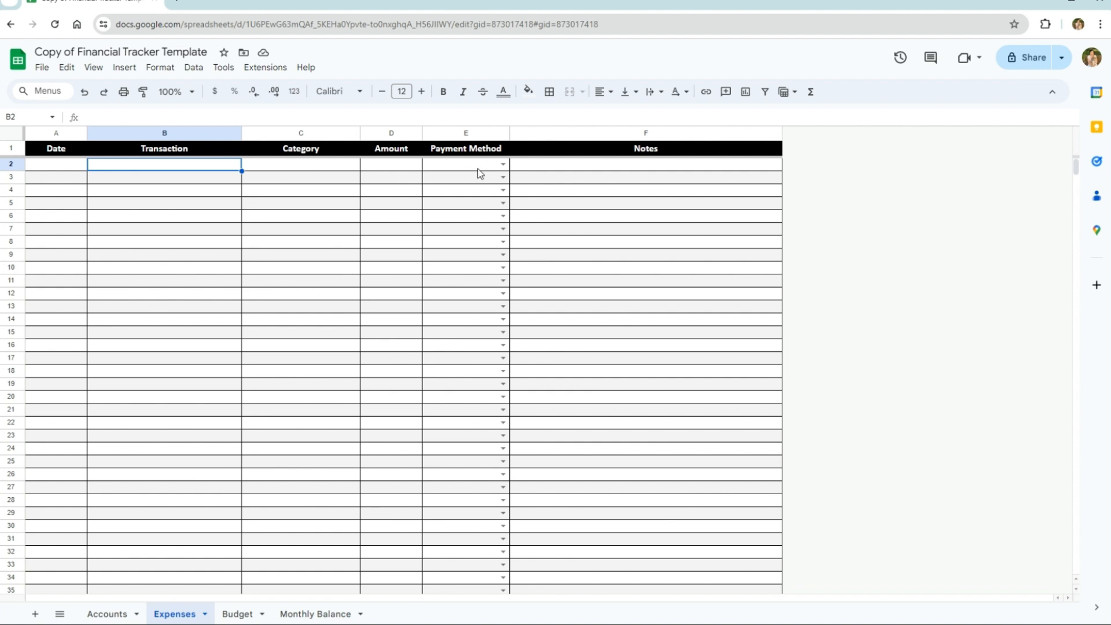
{"action": "left_click", "coordinate": [502, 166]}
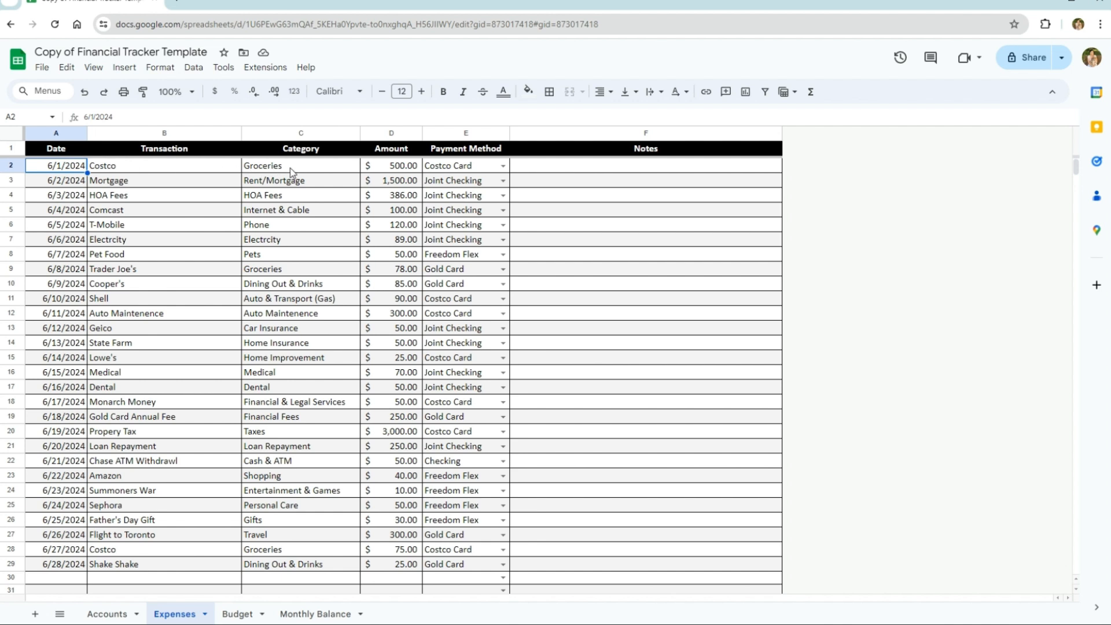
- Insert a column to the right of Category in the Expenses sheet and paste a copy of the Category column into it
{"action": "right_click", "coordinate": [308, 131]}
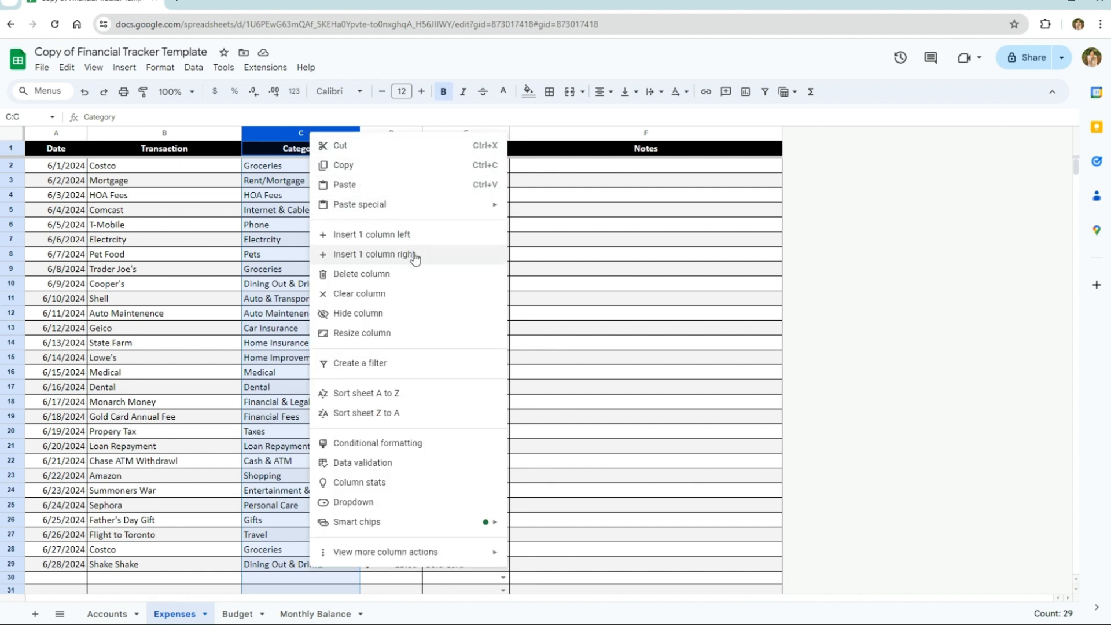
{"action": "left_click", "coordinate": [414, 254]}
{"action": "left_click", "coordinate": [300, 133]}
{"action": "key", "text": "ctrl+c"}
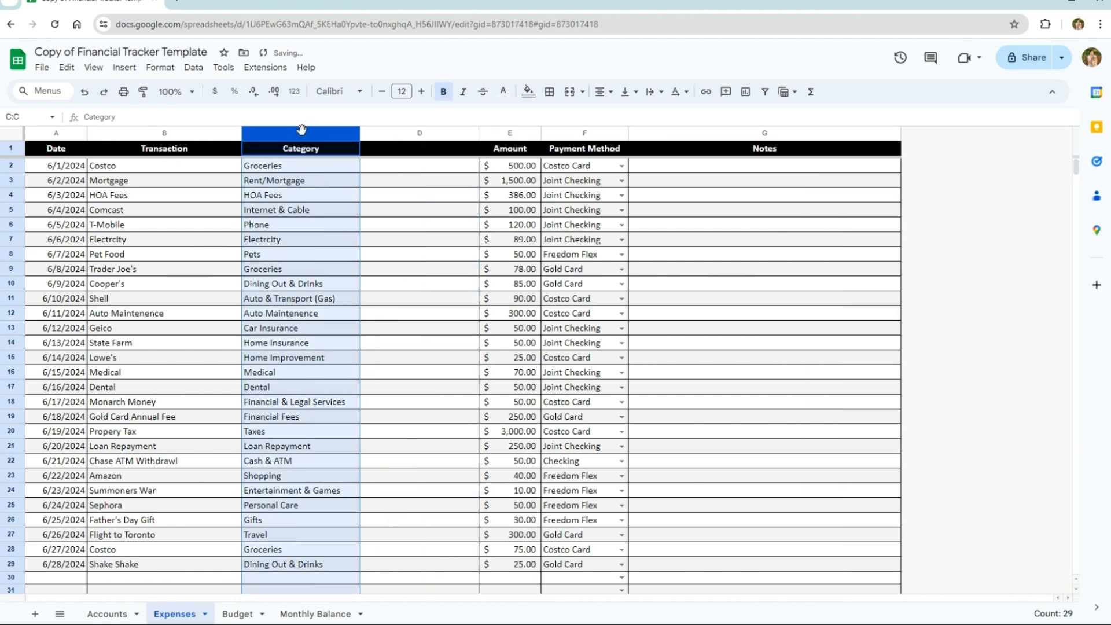
{"action": "left_click", "coordinate": [391, 134]}
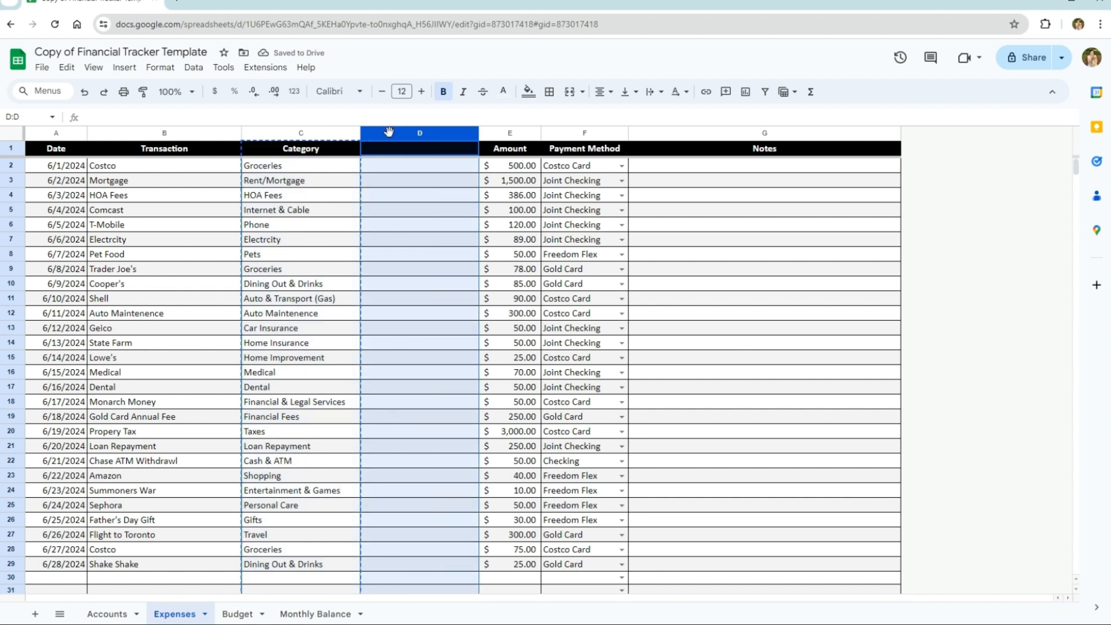
{"action": "key", "text": "ctrl+v"}
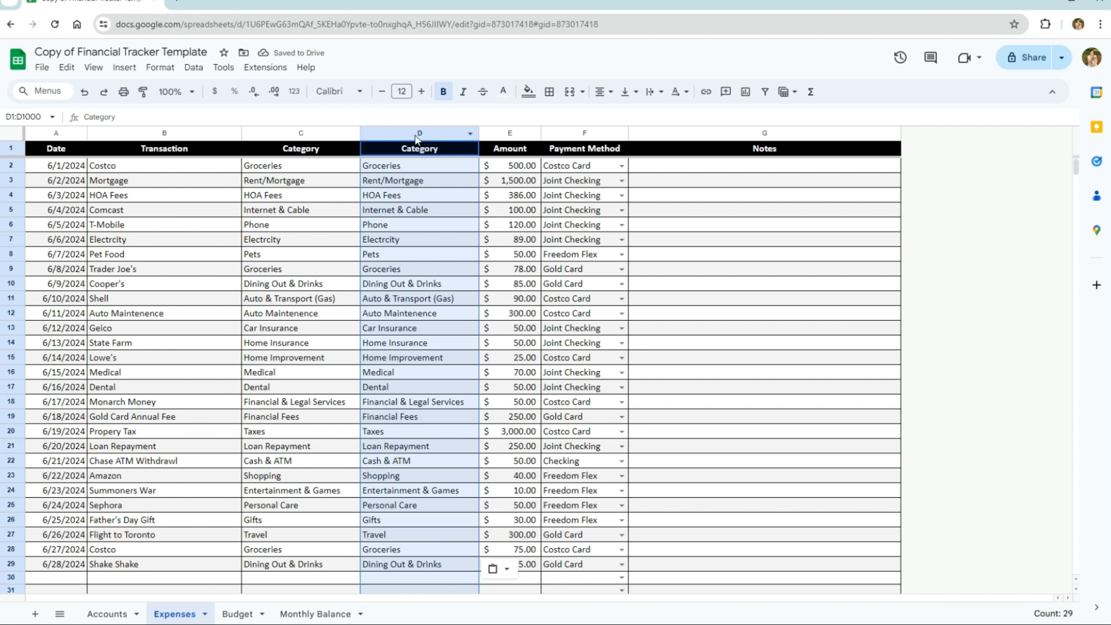
- Remove the duplicate entries from the copied Category column D only
{"action": "left_click", "coordinate": [193, 68]}
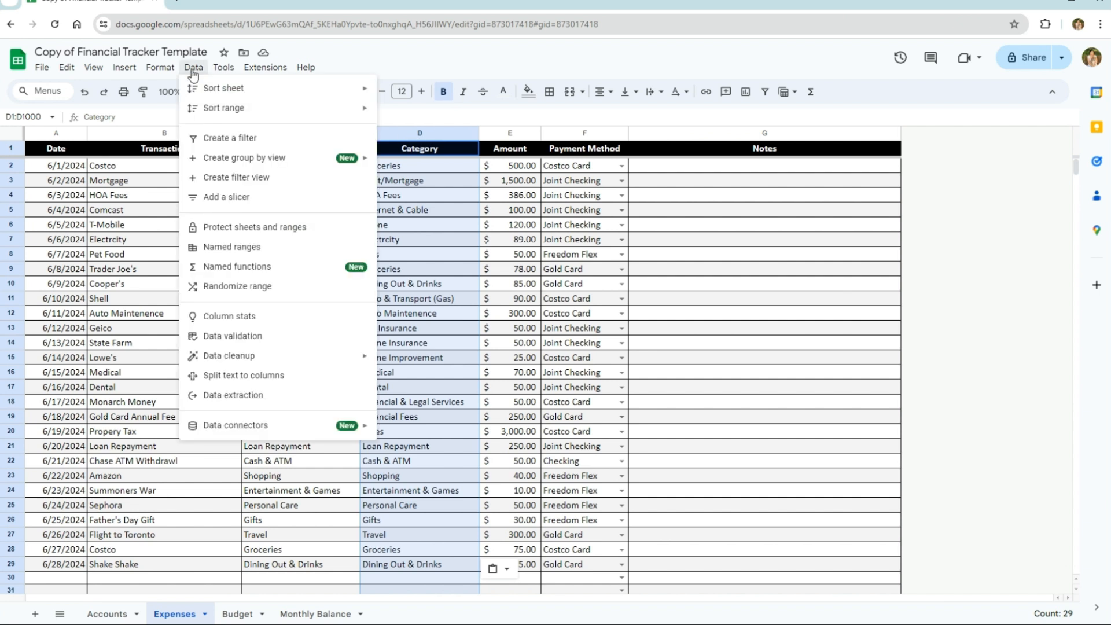
{"action": "mouse_move", "coordinate": [285, 359]}
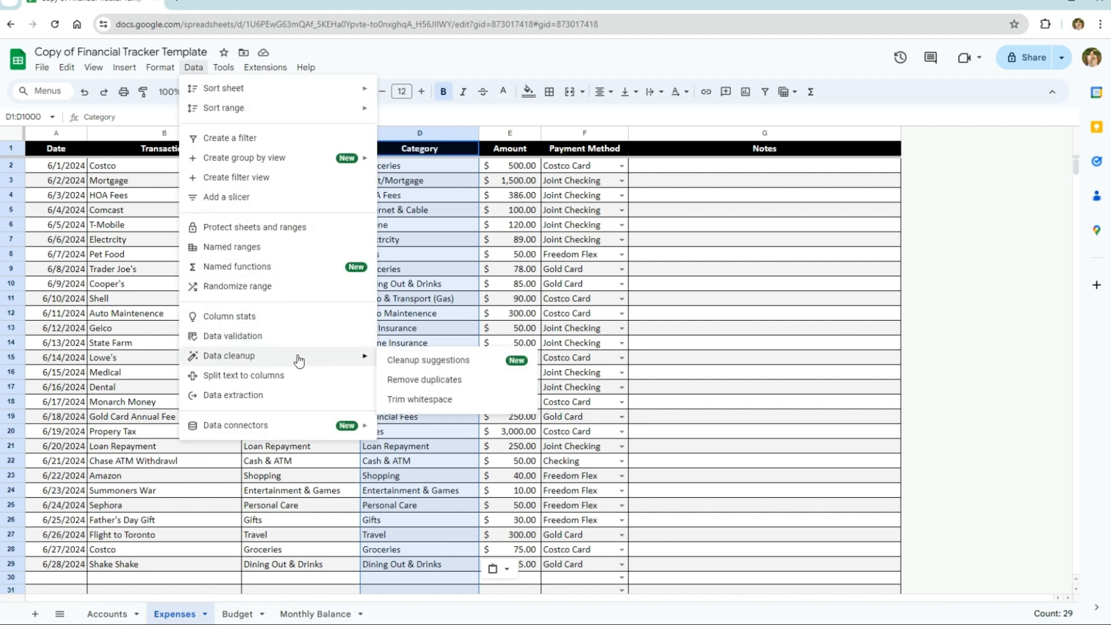
{"action": "left_click", "coordinate": [450, 380]}
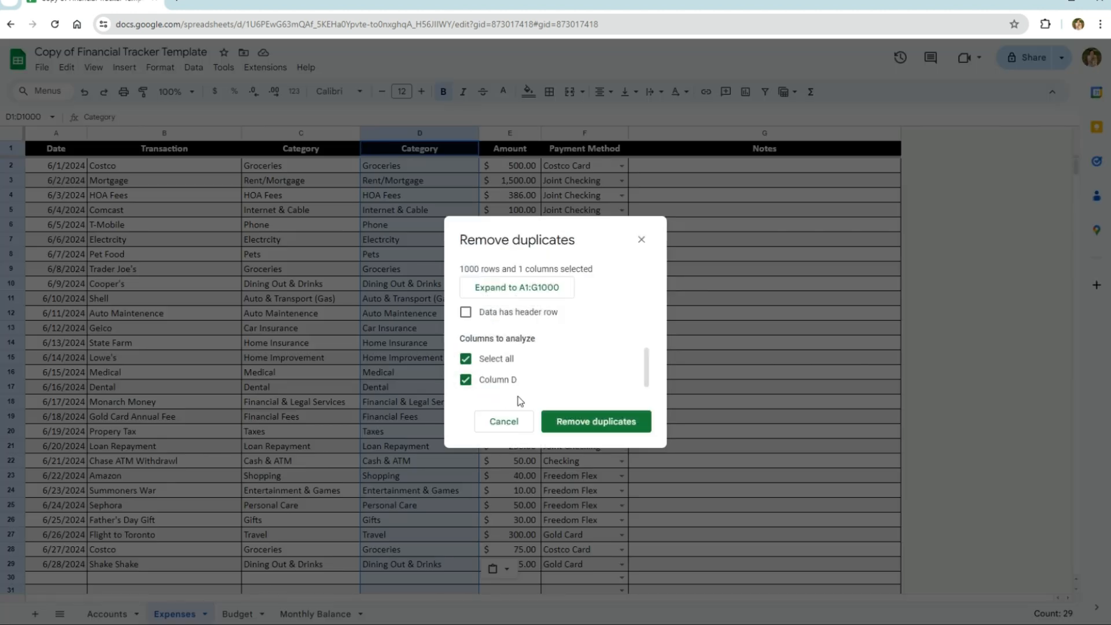
{"action": "left_click", "coordinate": [577, 419]}
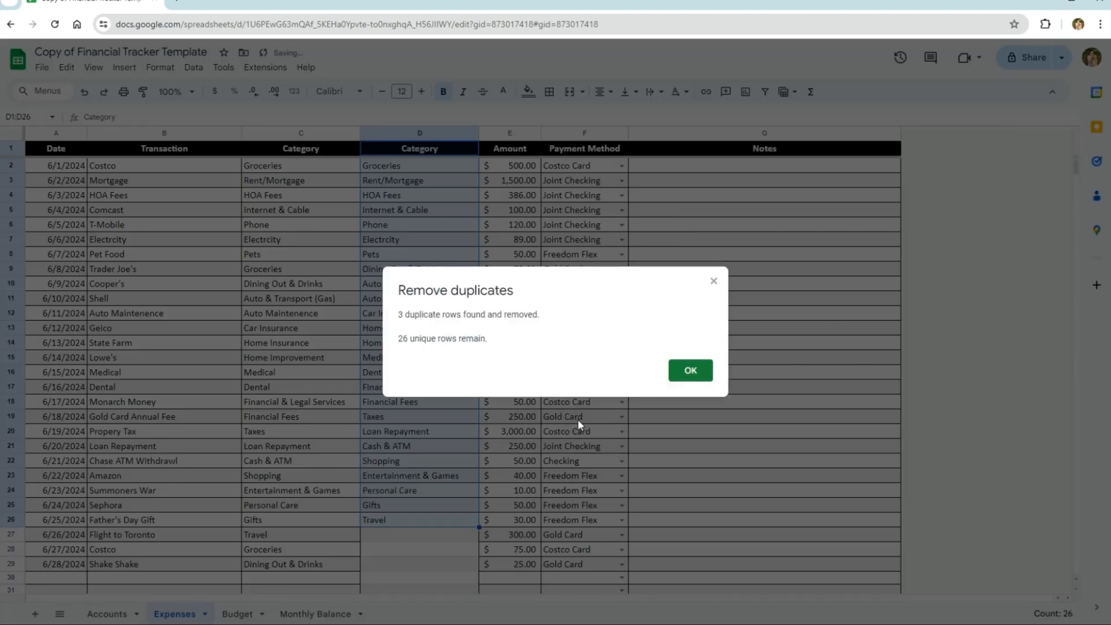
{"action": "left_click", "coordinate": [680, 377]}
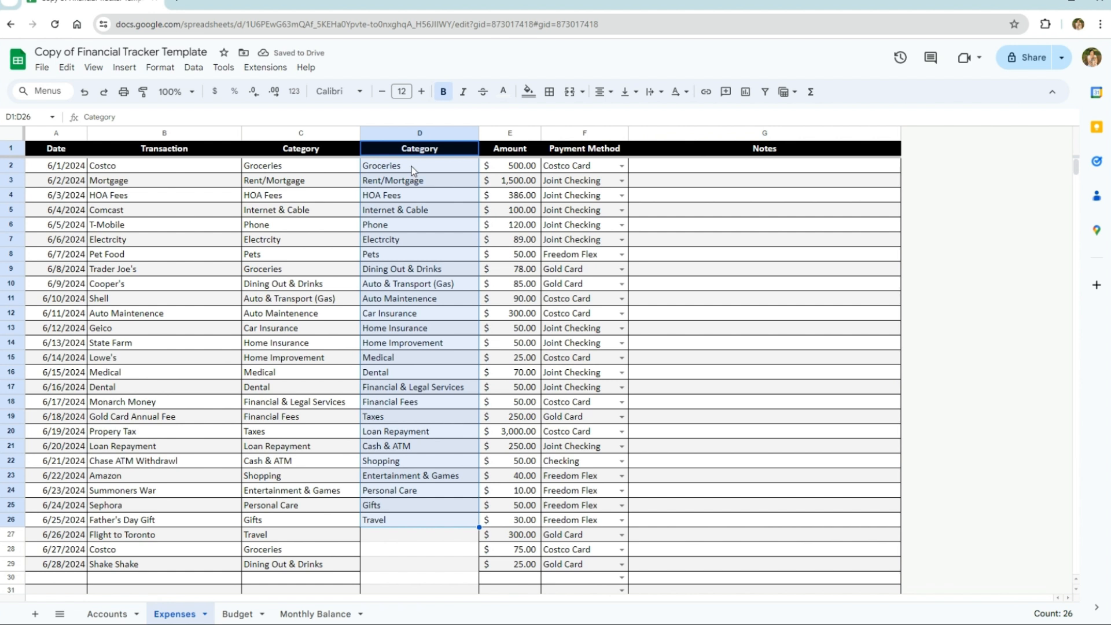
- Copy the unique categories in Expenses D2:D26 and paste only their values into the Budget sheet's Expenses section, starting at B15
{"action": "left_click_drag", "start_coordinate": [413, 170], "coordinate": [429, 525]}
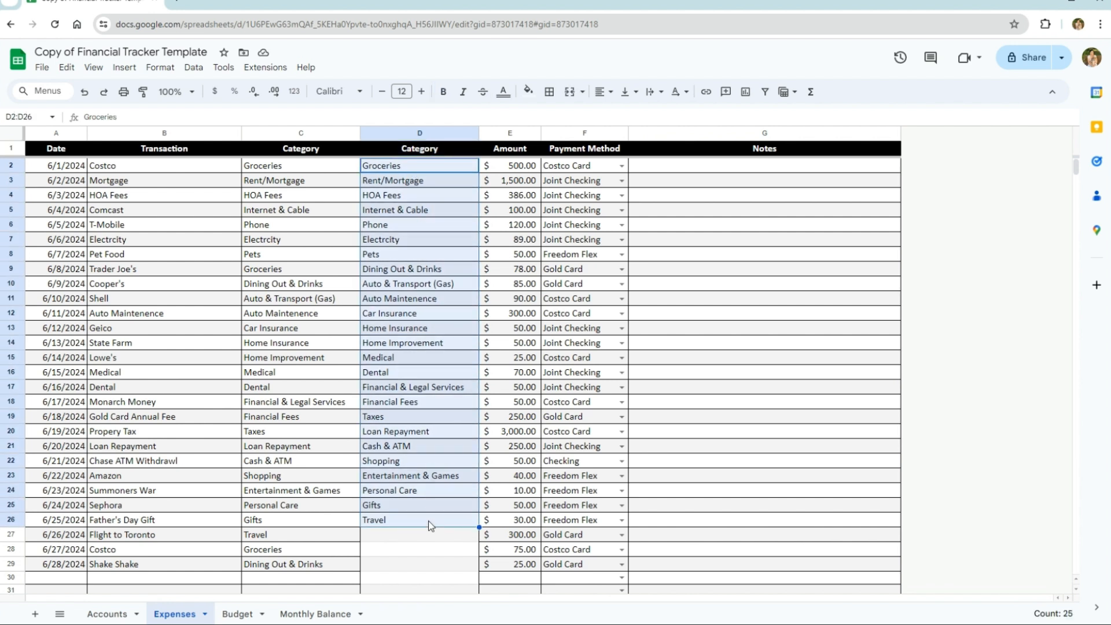
{"action": "left_click", "coordinate": [233, 615]}
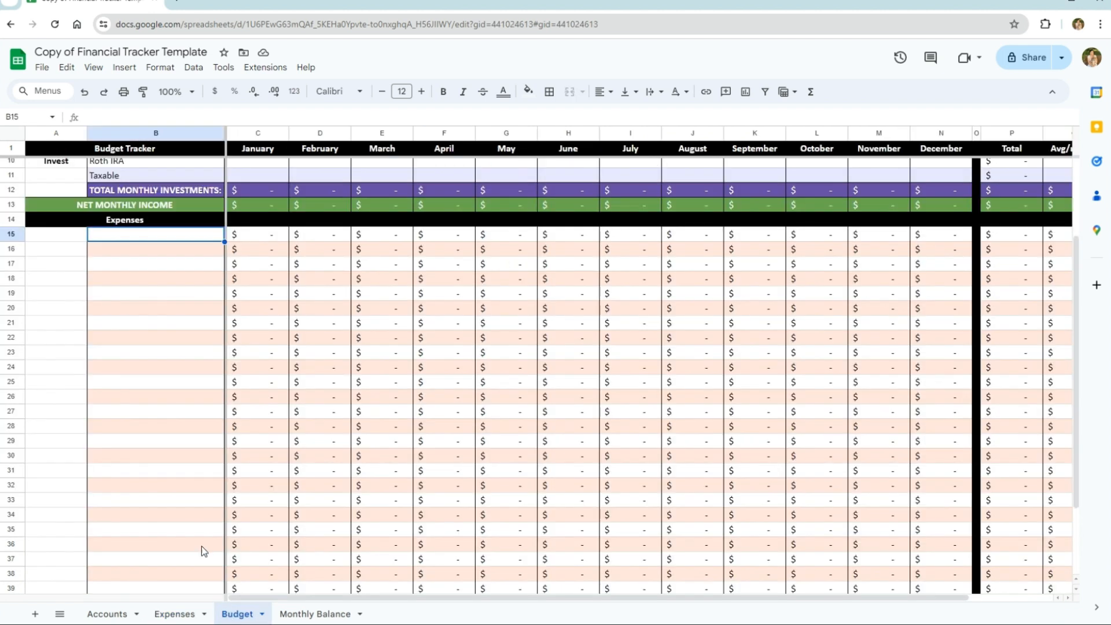
{"action": "right_click", "coordinate": [114, 242]}
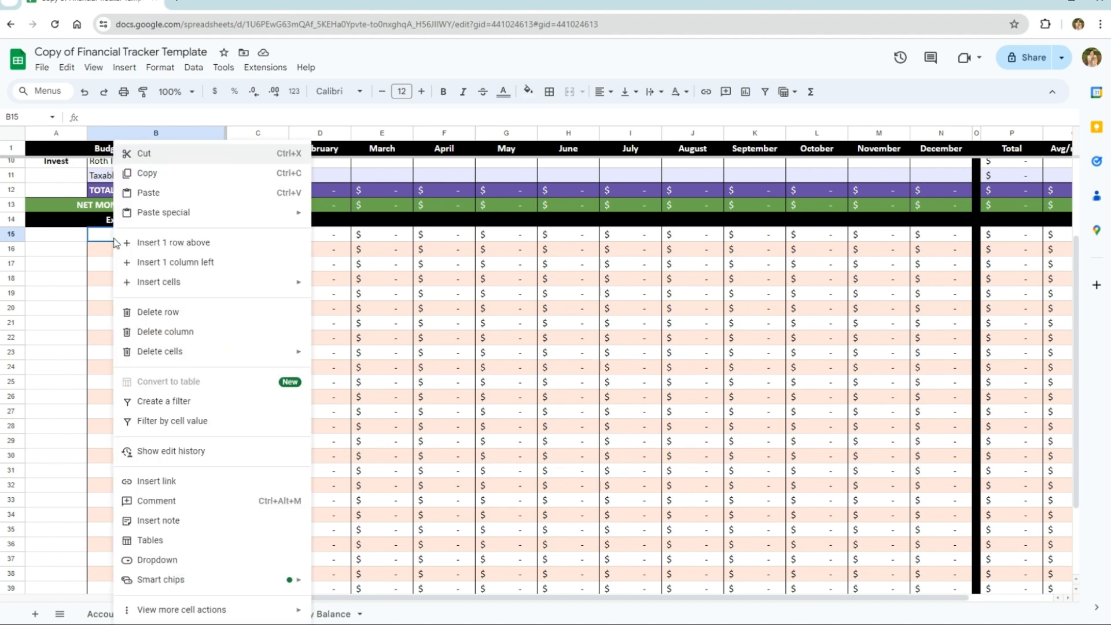
{"action": "mouse_move", "coordinate": [202, 216]}
{"action": "left_click", "coordinate": [364, 224]}
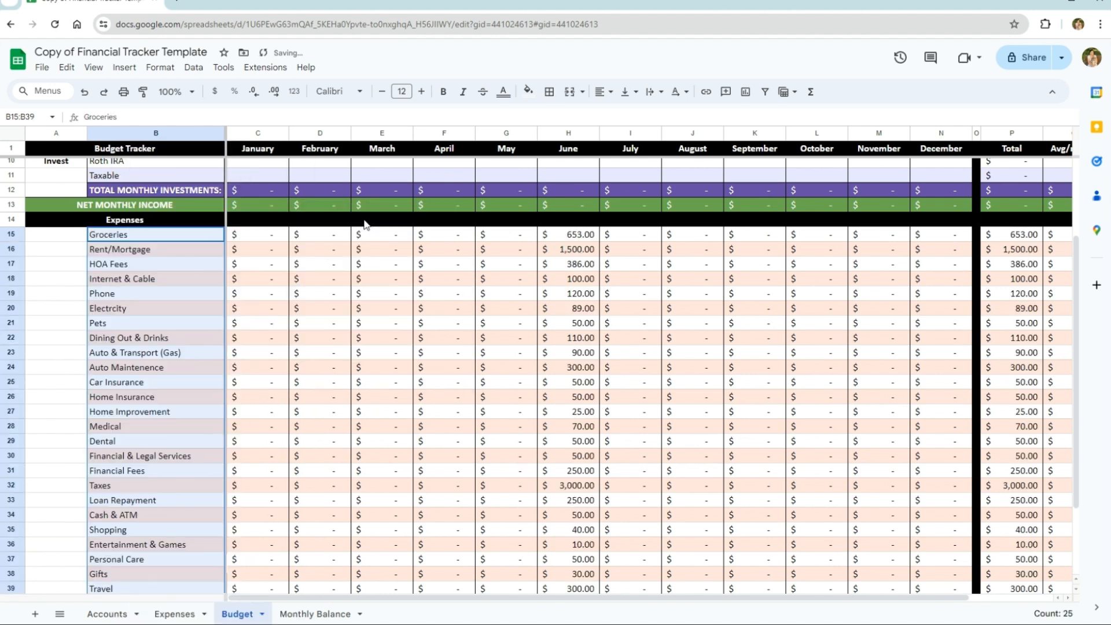
- Delete the duplicate Category column D from the Expenses sheet
{"action": "left_click", "coordinate": [171, 615]}
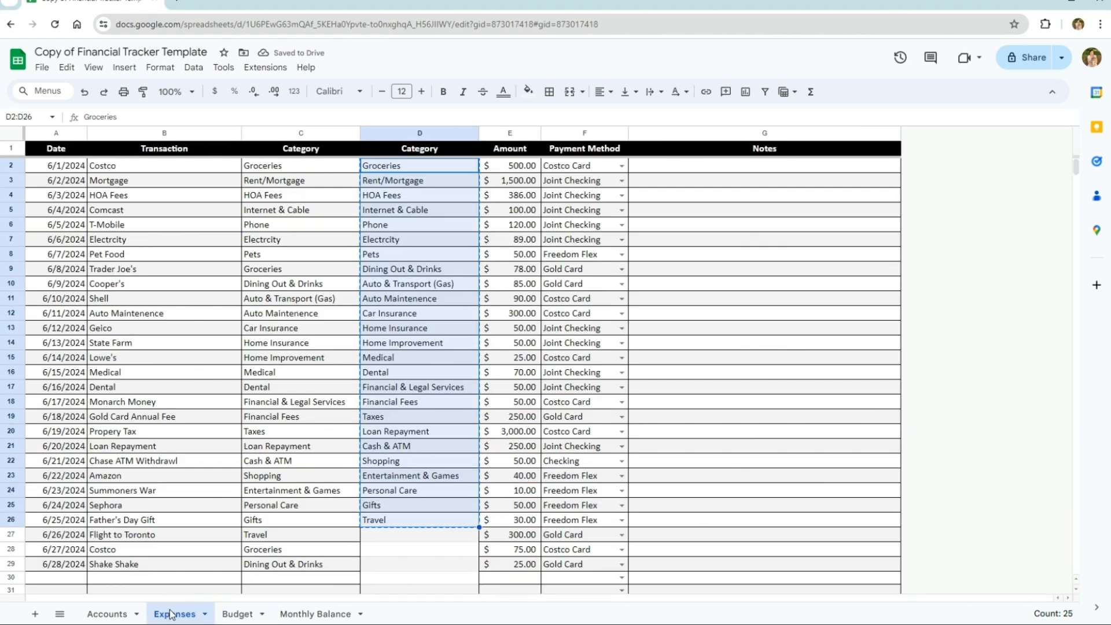
{"action": "left_click", "coordinate": [398, 128]}
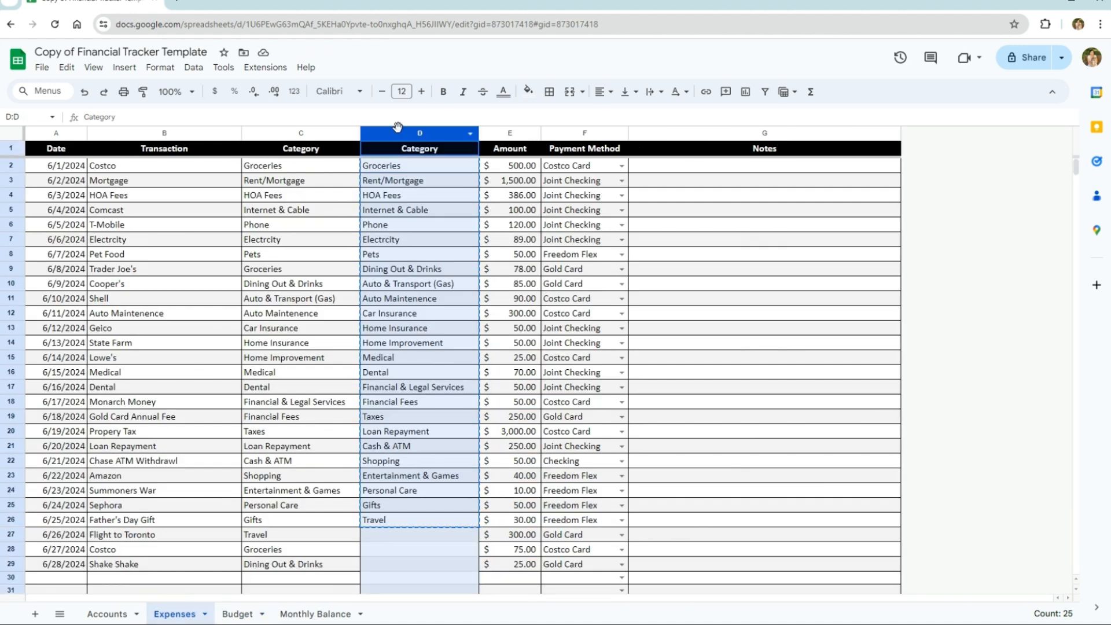
{"action": "right_click", "coordinate": [397, 128]}
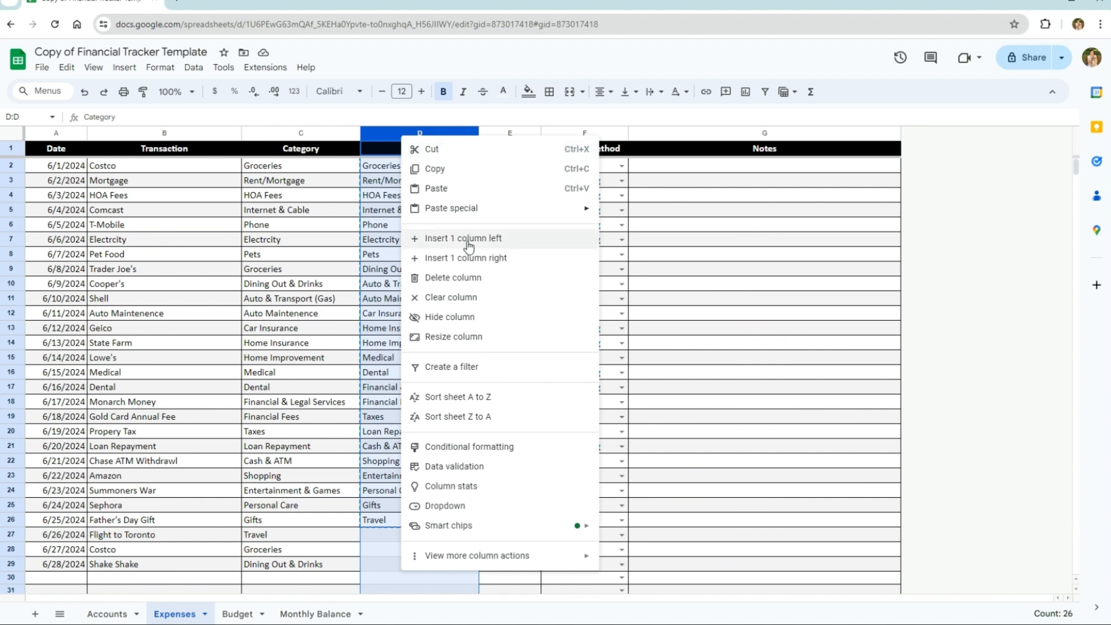
{"action": "left_click", "coordinate": [470, 279]}
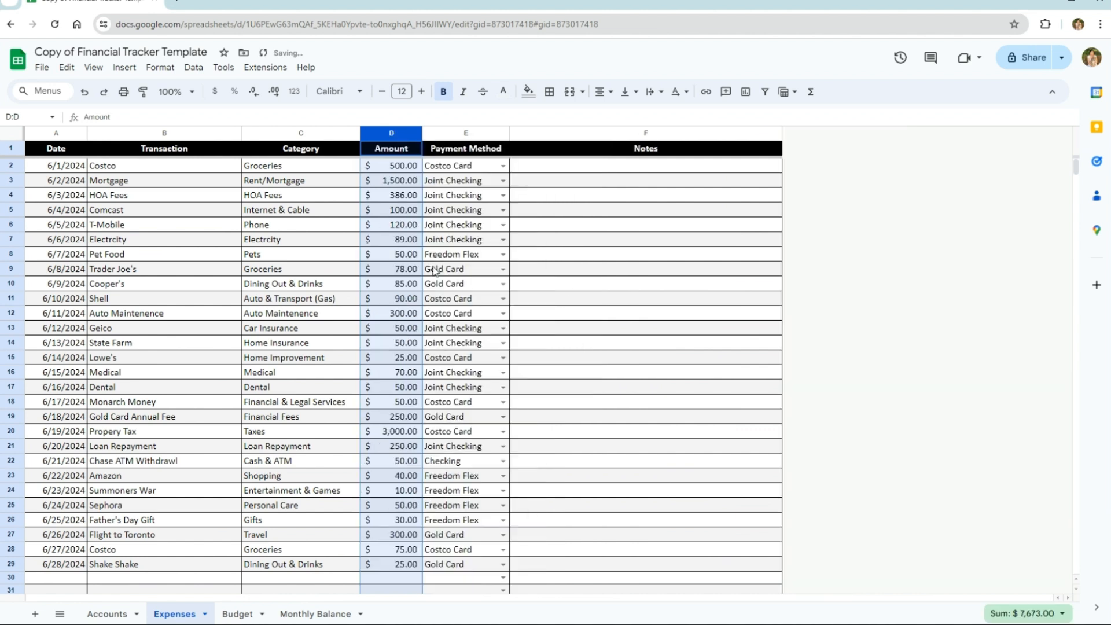
- Add a data validation rule to Category cell C2 of the Expenses sheet, using the Dropdown (from a range) criteria
{"action": "left_click", "coordinate": [287, 169]}
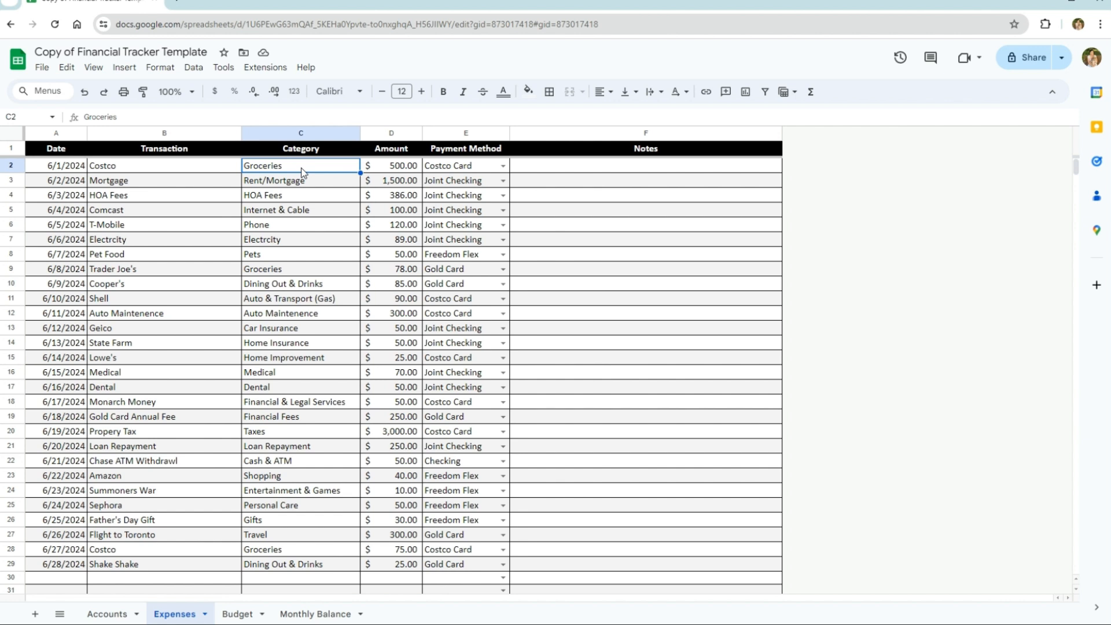
{"action": "left_click", "coordinate": [193, 68]}
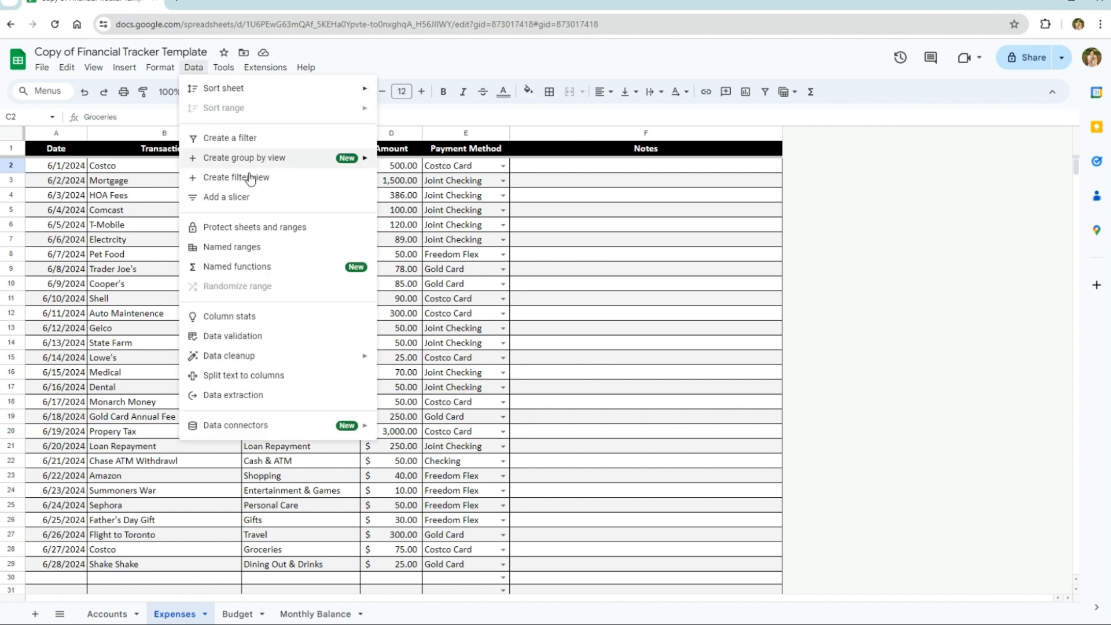
{"action": "left_click", "coordinate": [287, 337]}
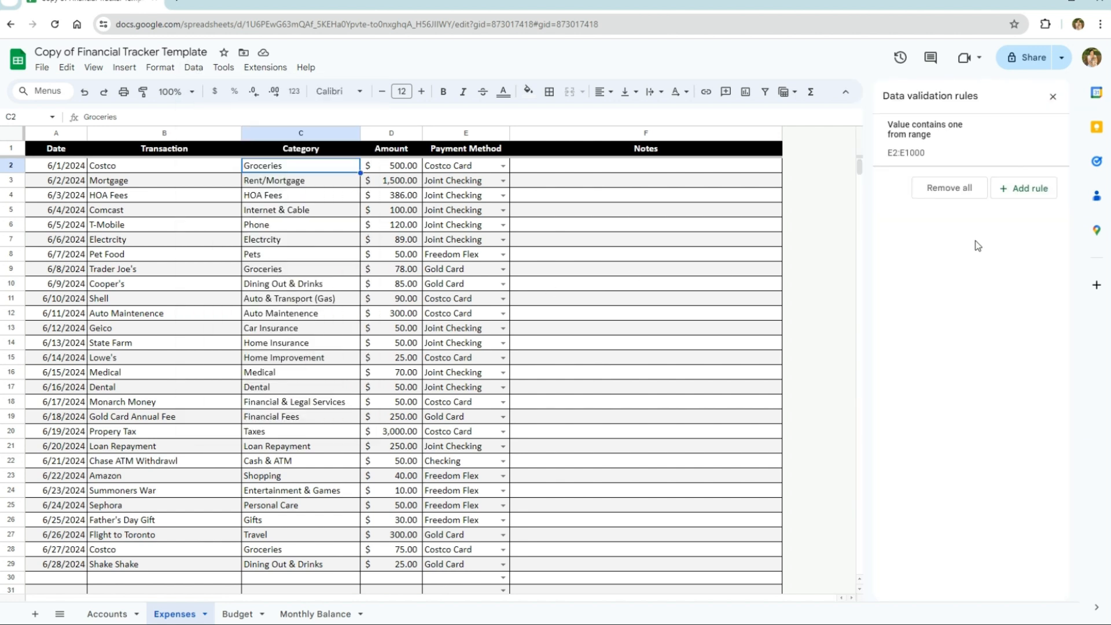
{"action": "left_click", "coordinate": [1015, 194]}
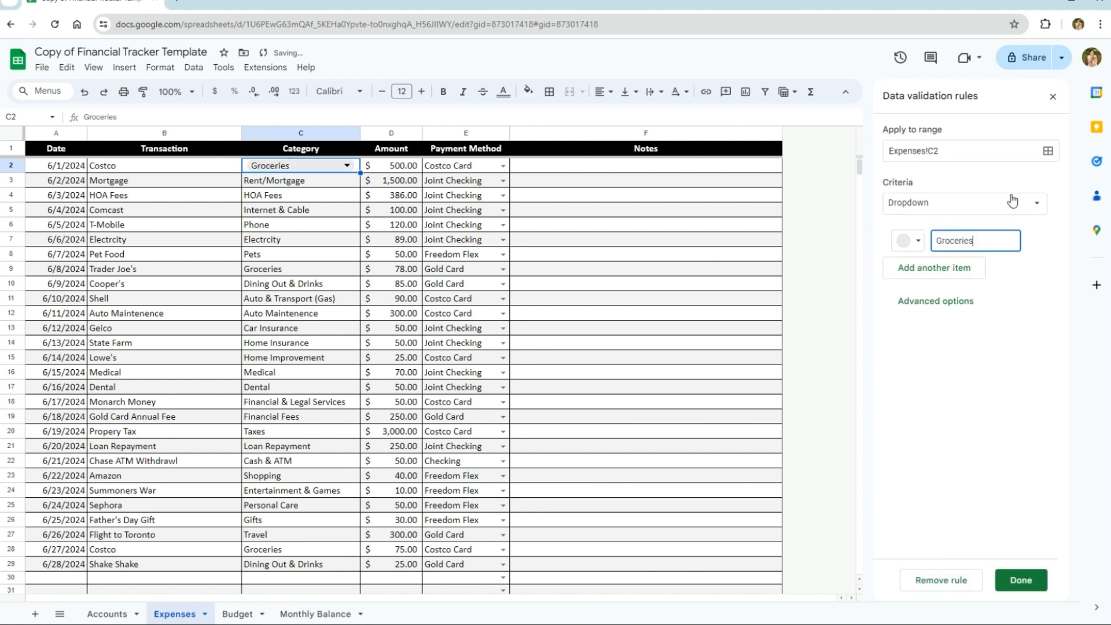
{"action": "left_click", "coordinate": [1016, 198]}
{"action": "left_click", "coordinate": [985, 224]}
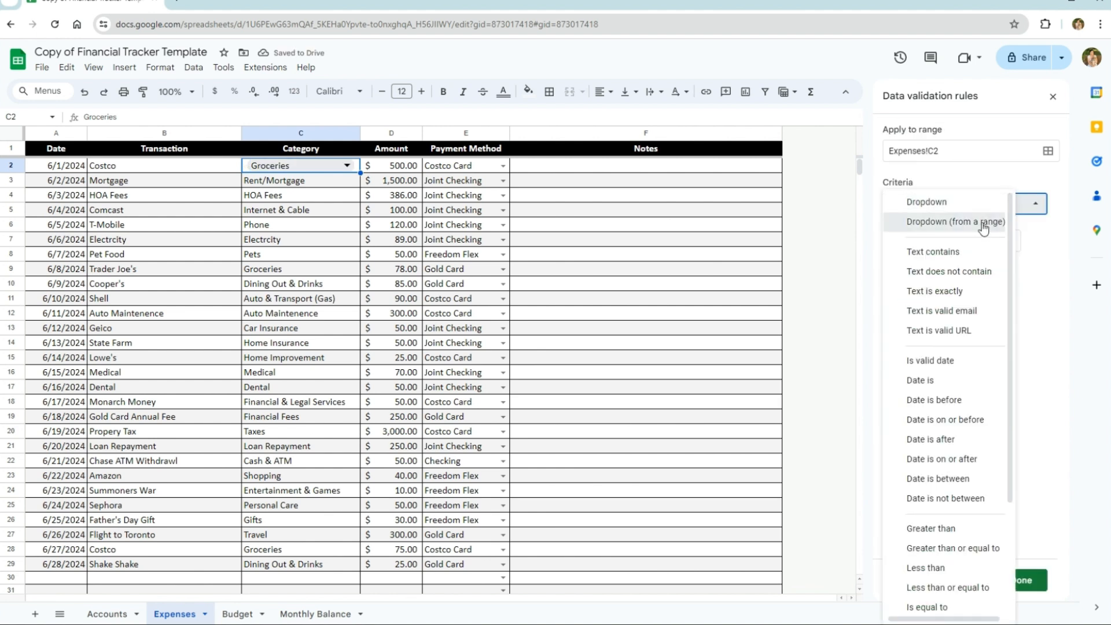
- Set the Category dropdown's source range to the expense categories in Budget!B15:B39
{"action": "left_click", "coordinate": [1035, 240]}
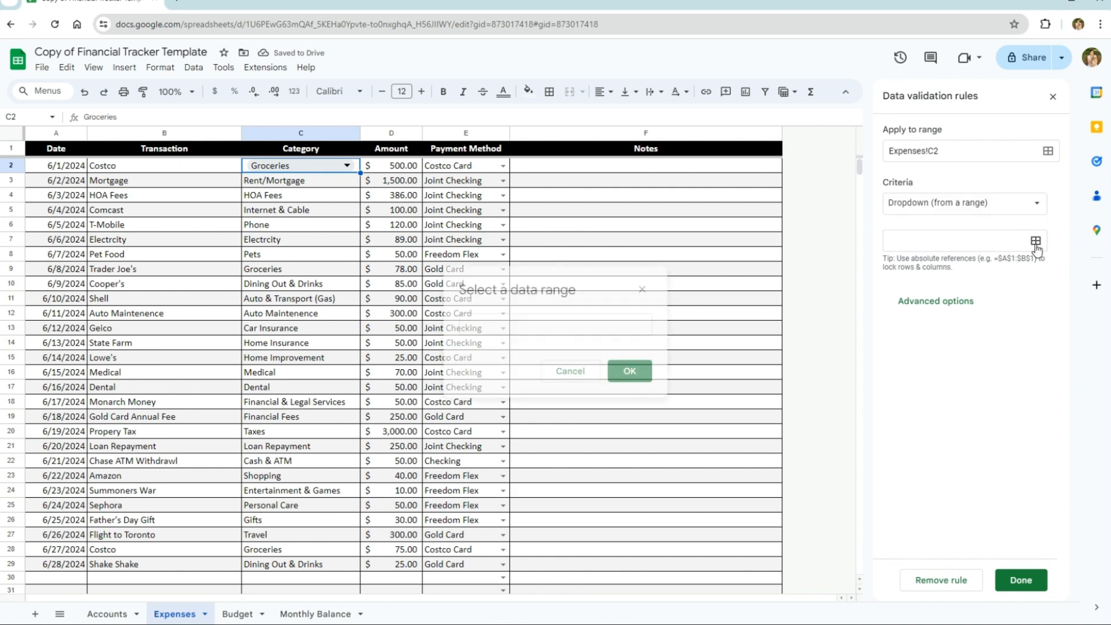
{"action": "left_click", "coordinate": [237, 613]}
{"action": "scroll", "coordinate": [169, 251], "scroll_direction": "down", "scroll_amount": 2}
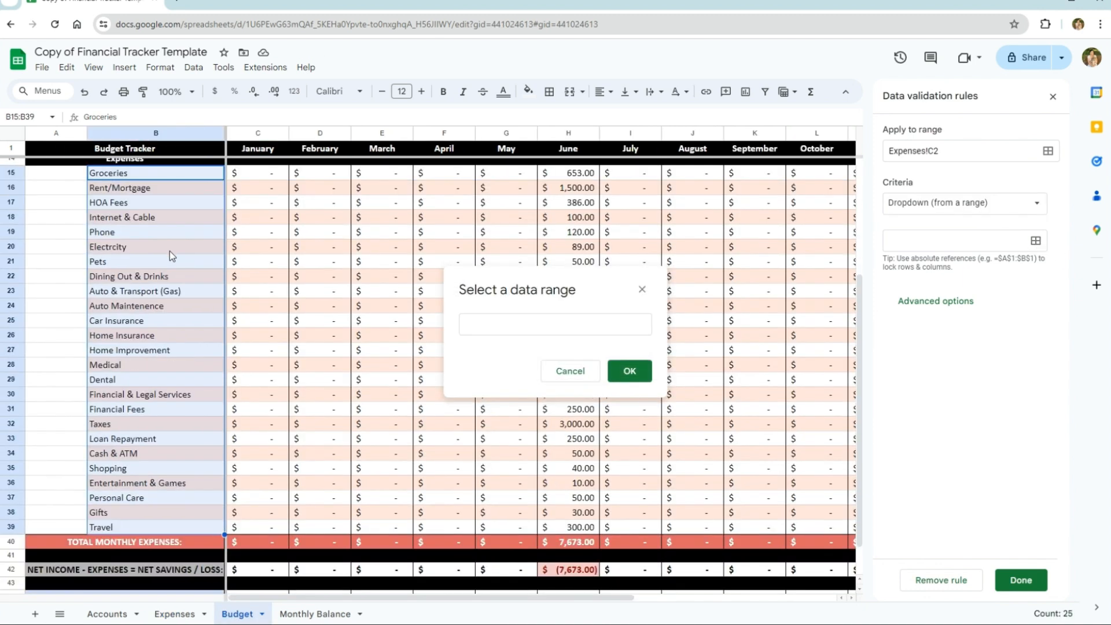
{"action": "scroll", "coordinate": [169, 252], "scroll_direction": "up", "scroll_amount": 2}
{"action": "left_click_drag", "start_coordinate": [168, 235], "coordinate": [162, 528]}
{"action": "scroll", "coordinate": [179, 408], "scroll_direction": "down", "scroll_amount": 2}
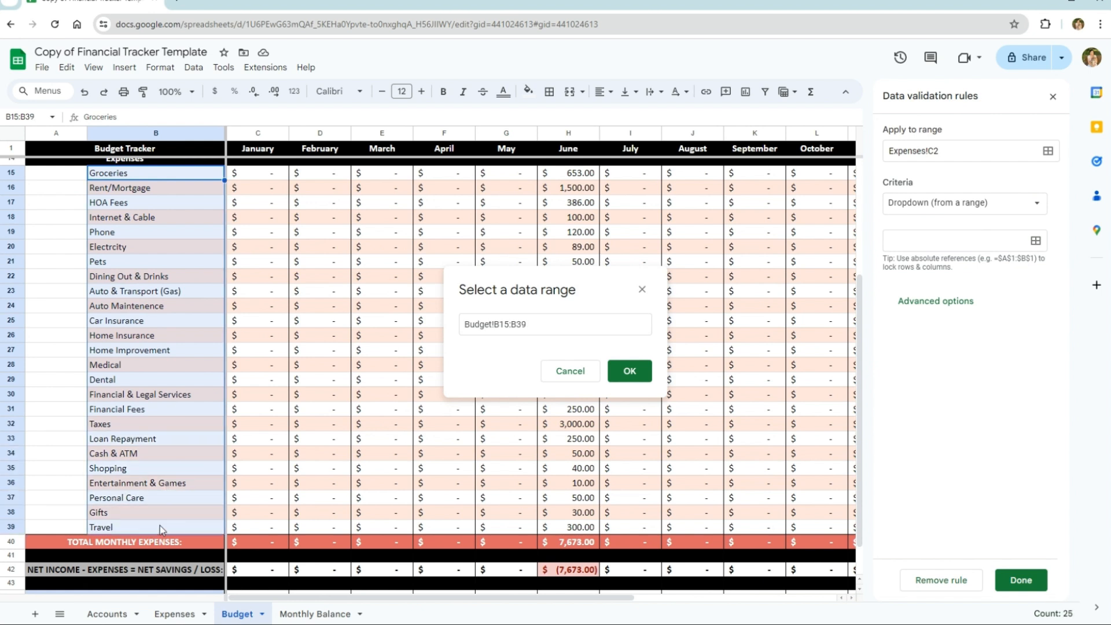
{"action": "left_click", "coordinate": [642, 375]}
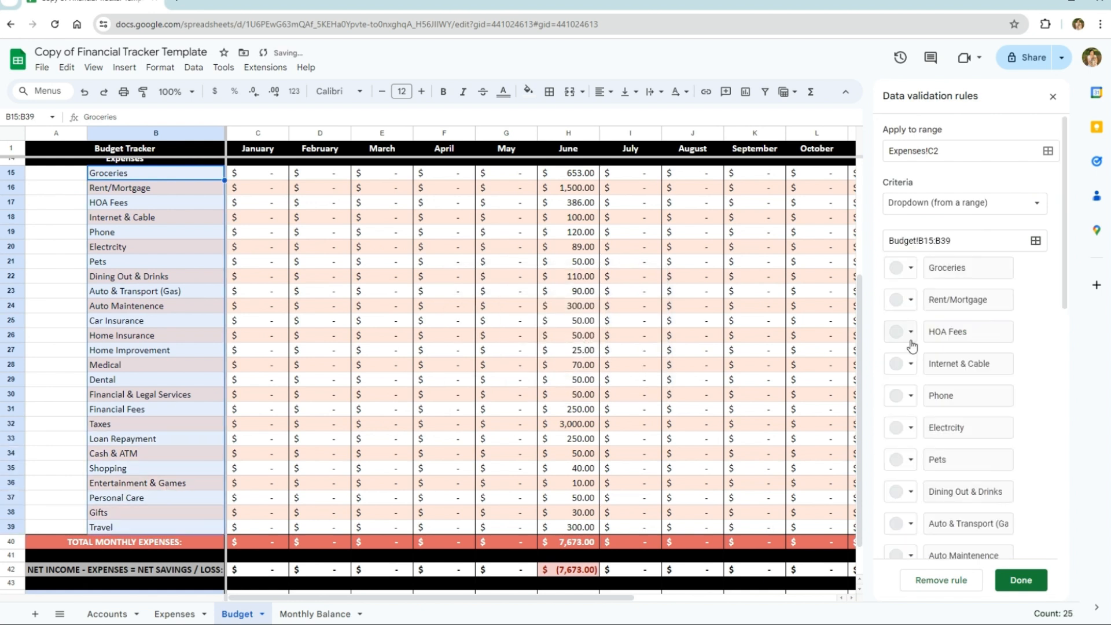
- Set the Category dropdown rule's display style to Arrow in the advanced options and save the rule
{"action": "scroll", "coordinate": [1014, 315], "scroll_direction": "down", "scroll_amount": 5}
{"action": "scroll", "coordinate": [1013, 315], "scroll_direction": "down", "scroll_amount": 3}
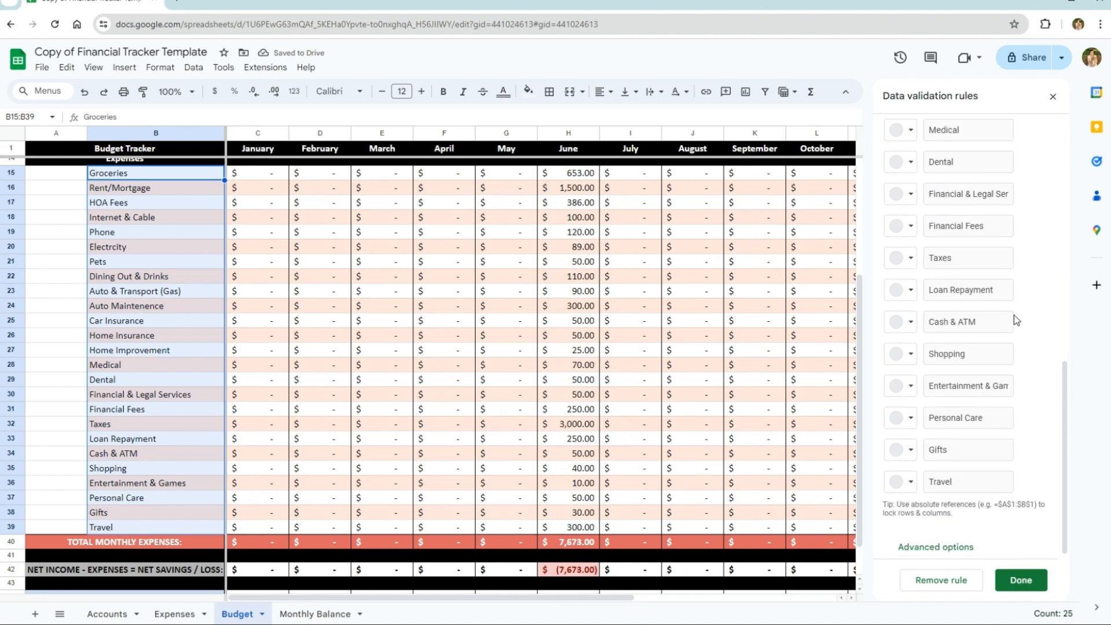
{"action": "left_click", "coordinate": [943, 539]}
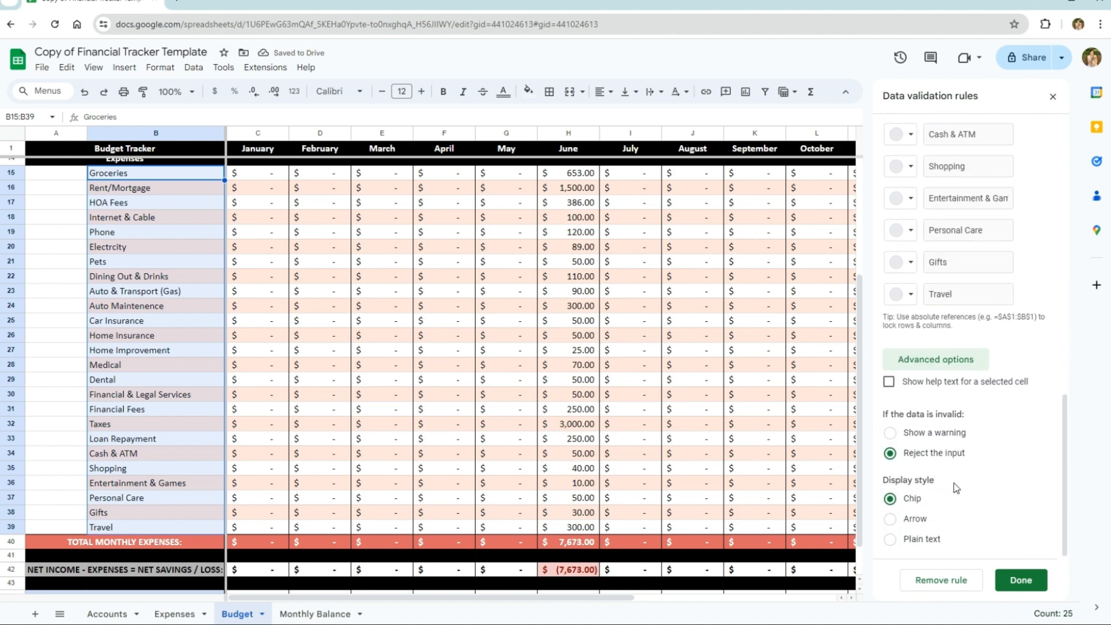
{"action": "left_click", "coordinate": [909, 523]}
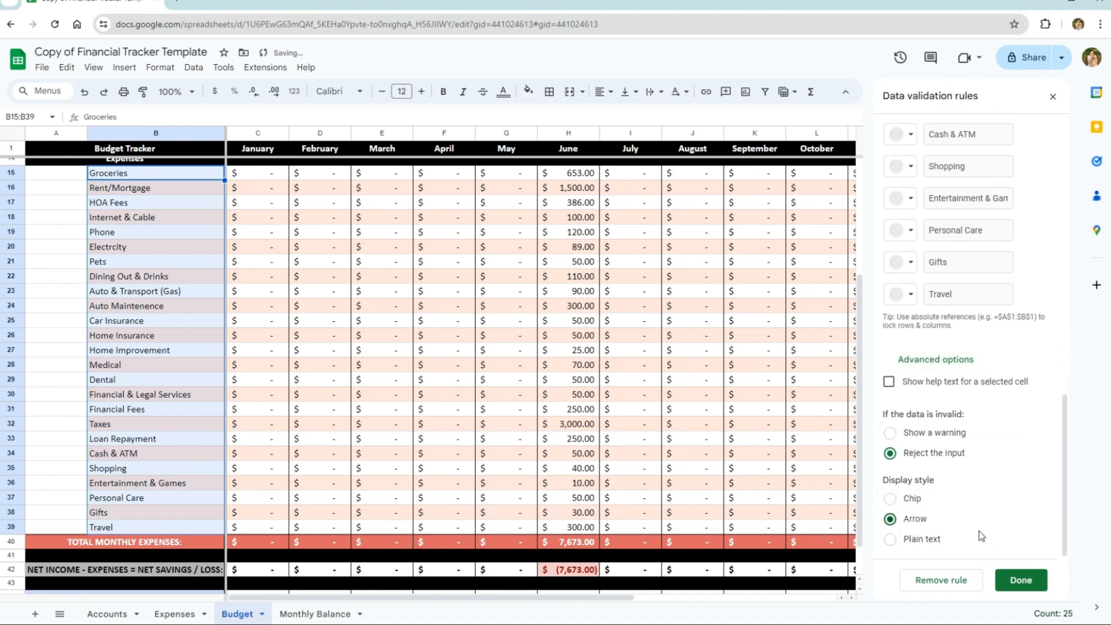
{"action": "left_click", "coordinate": [1021, 580]}
- Extend the Category dropdown rule's applied range on the Expenses sheet to C2:C1000
{"action": "left_click", "coordinate": [1026, 144]}
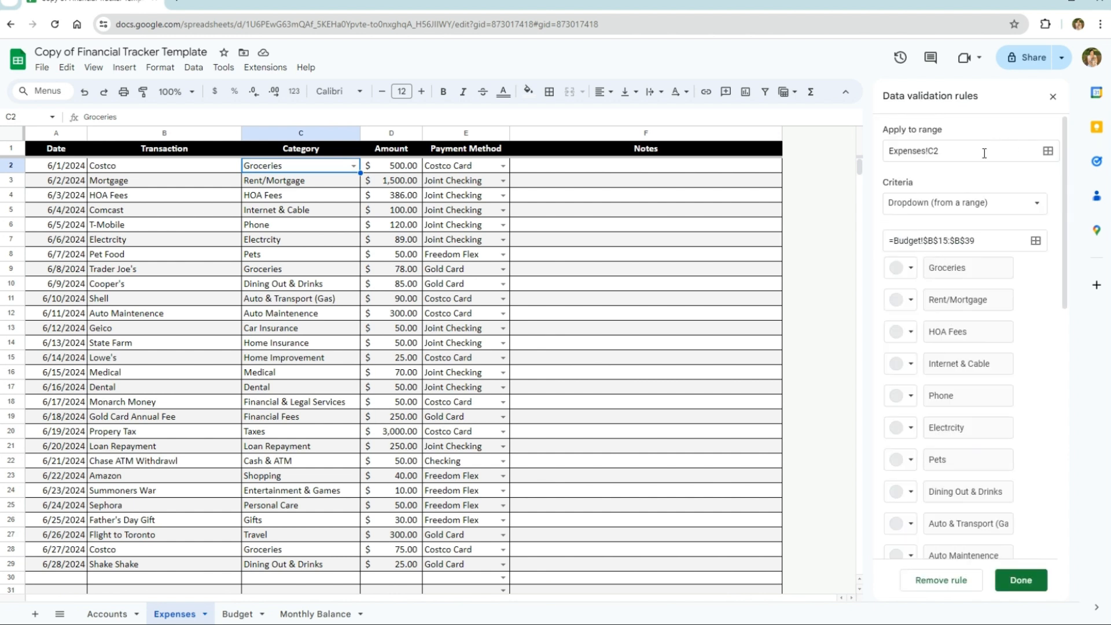
{"action": "left_click", "coordinate": [979, 155]}
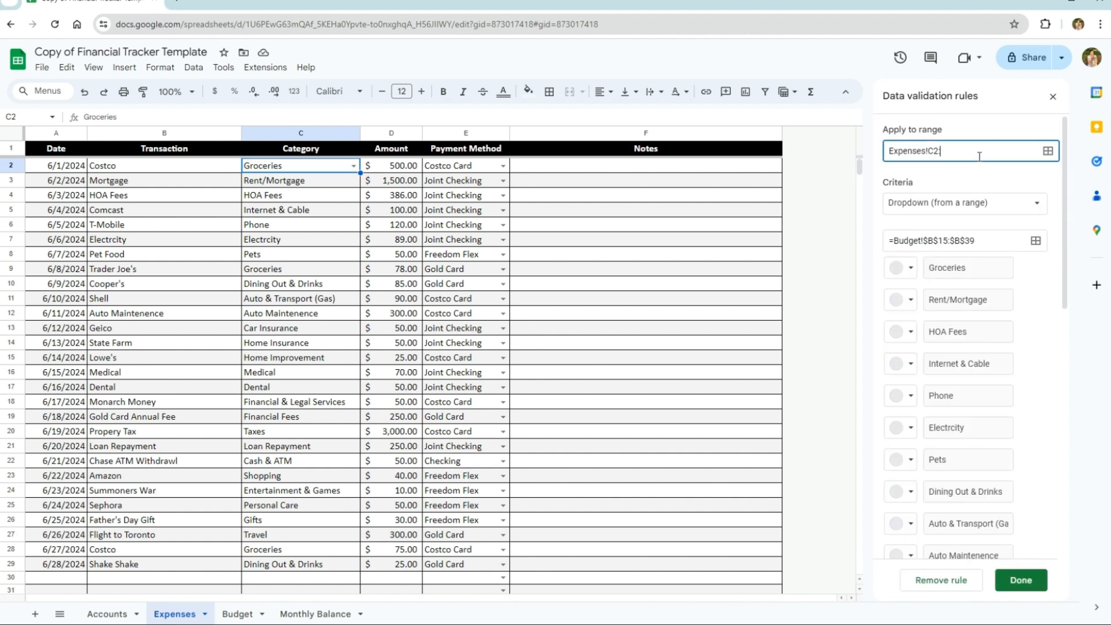
{"action": "type", "text": ":C"}
{"action": "left_click", "coordinate": [1021, 580]}
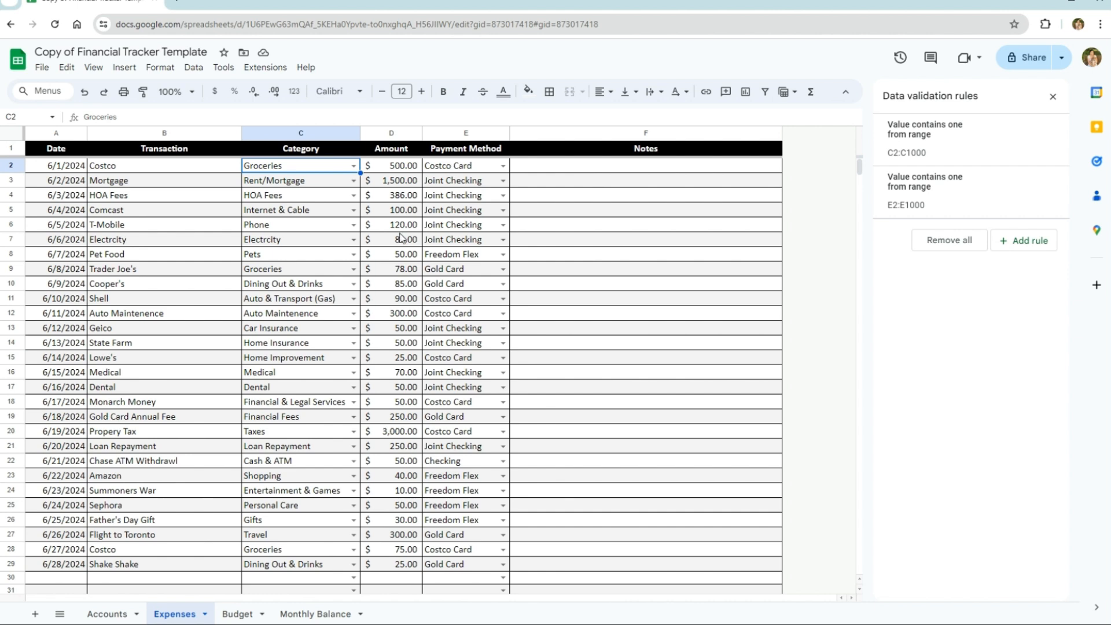
- Check the list of category options offered in the empty cell C30 of the Expenses sheet
{"action": "scroll", "coordinate": [362, 370], "scroll_direction": "down", "scroll_amount": 2}
{"action": "left_click", "coordinate": [353, 516]}
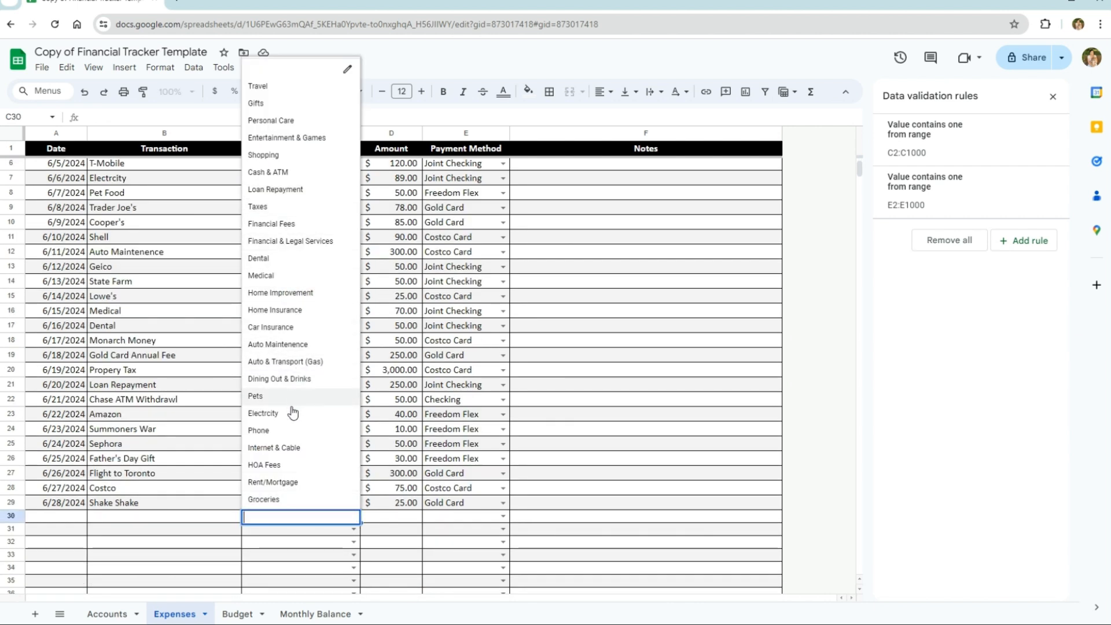
{"action": "left_click", "coordinate": [483, 519]}
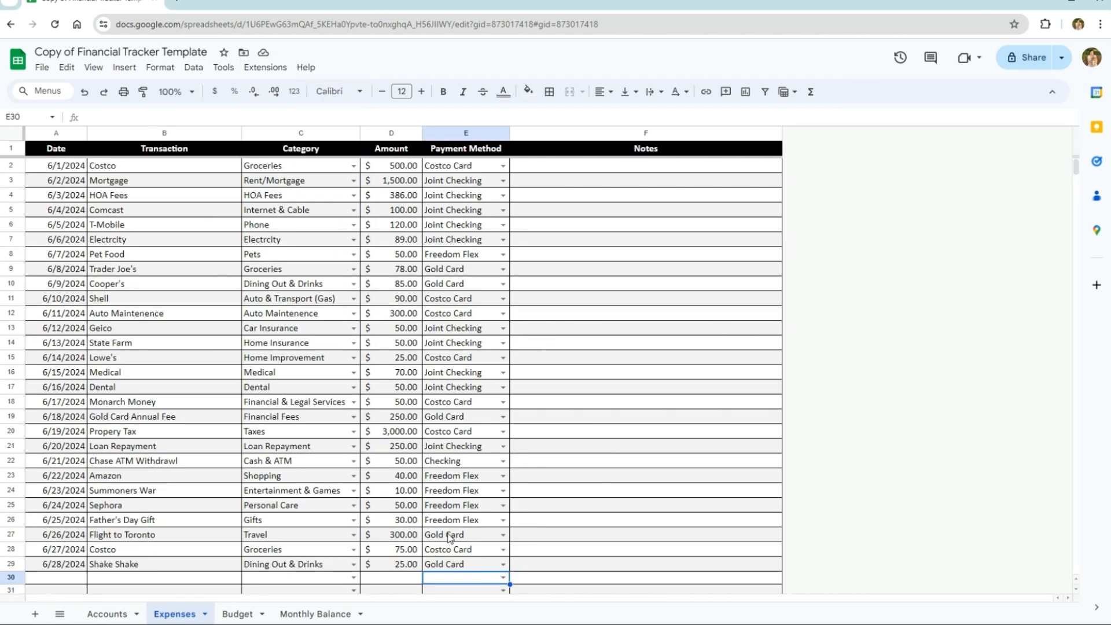
- On the Budget sheet, enter 5000 as the June income for both Paycheck #1 and Paycheck #2
{"action": "left_click", "coordinate": [245, 612]}
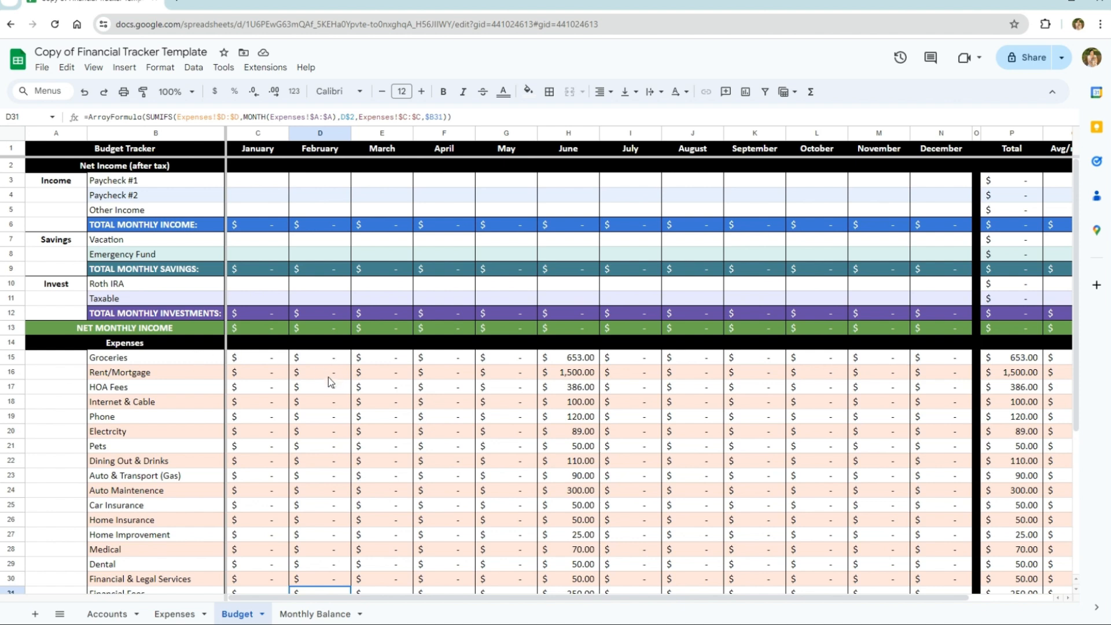
{"action": "scroll", "coordinate": [330, 379], "scroll_direction": "down", "scroll_amount": 5}
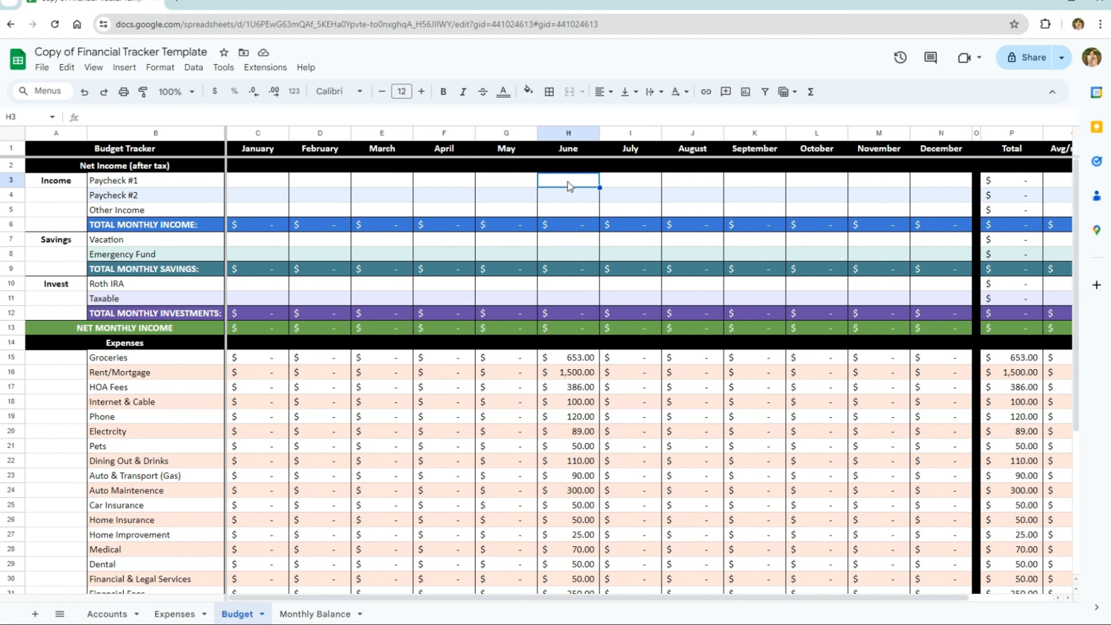
{"action": "type", "text": "5000"}
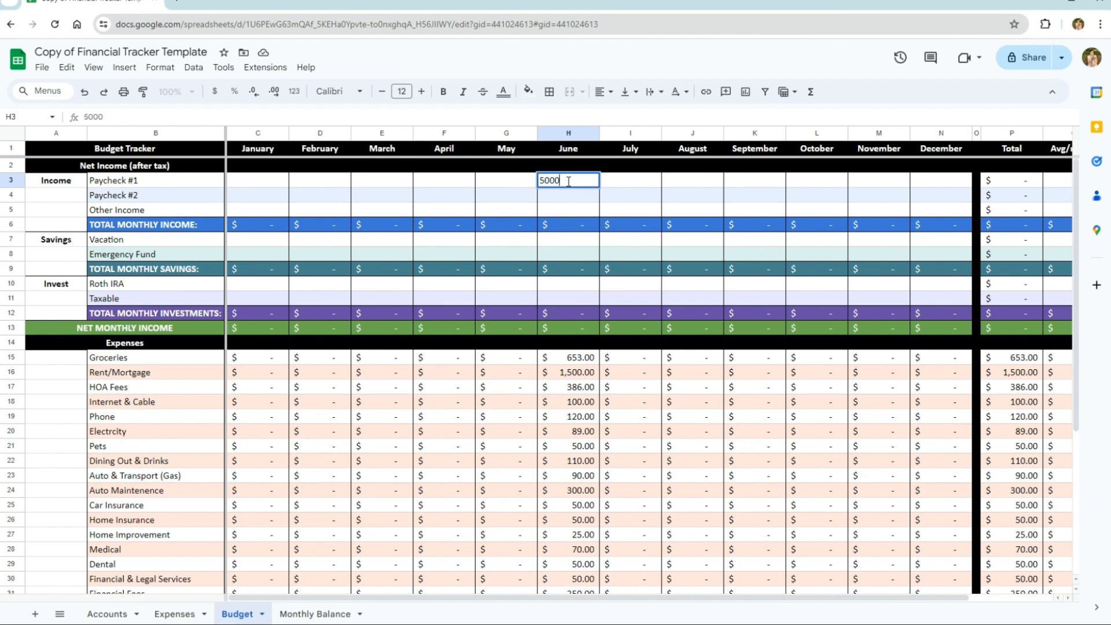
{"action": "key", "text": "Return"}
{"action": "type", "text": "5000"}
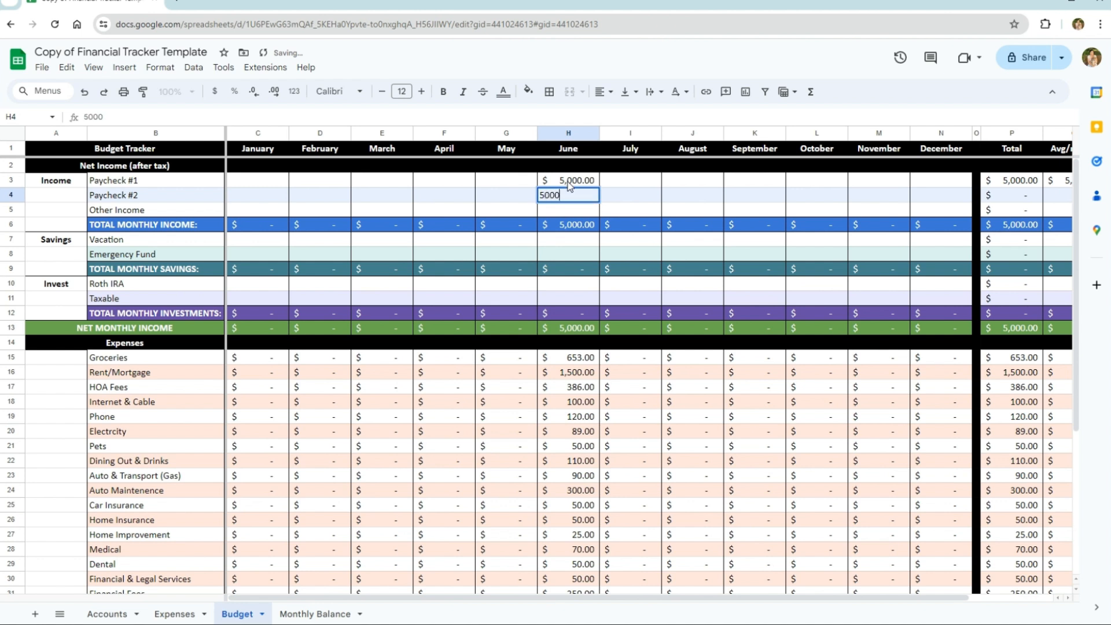
{"action": "key", "text": "Return"}
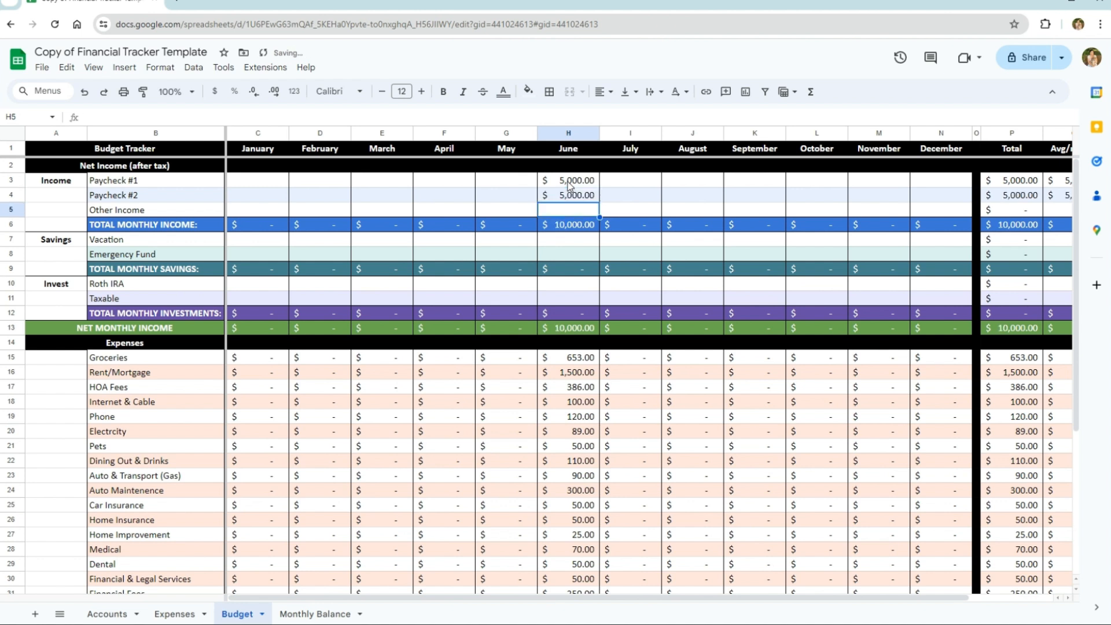
- Enter 500 as the June savings for both Vacation and Emergency Fund
{"action": "left_click", "coordinate": [579, 243]}
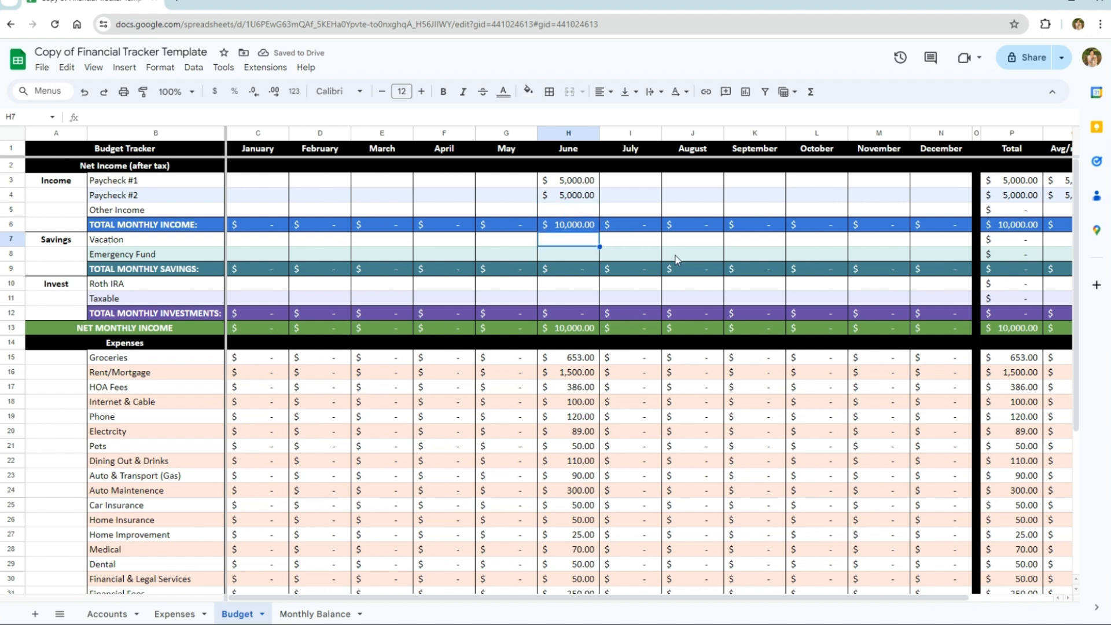
{"action": "type", "text": "500"}
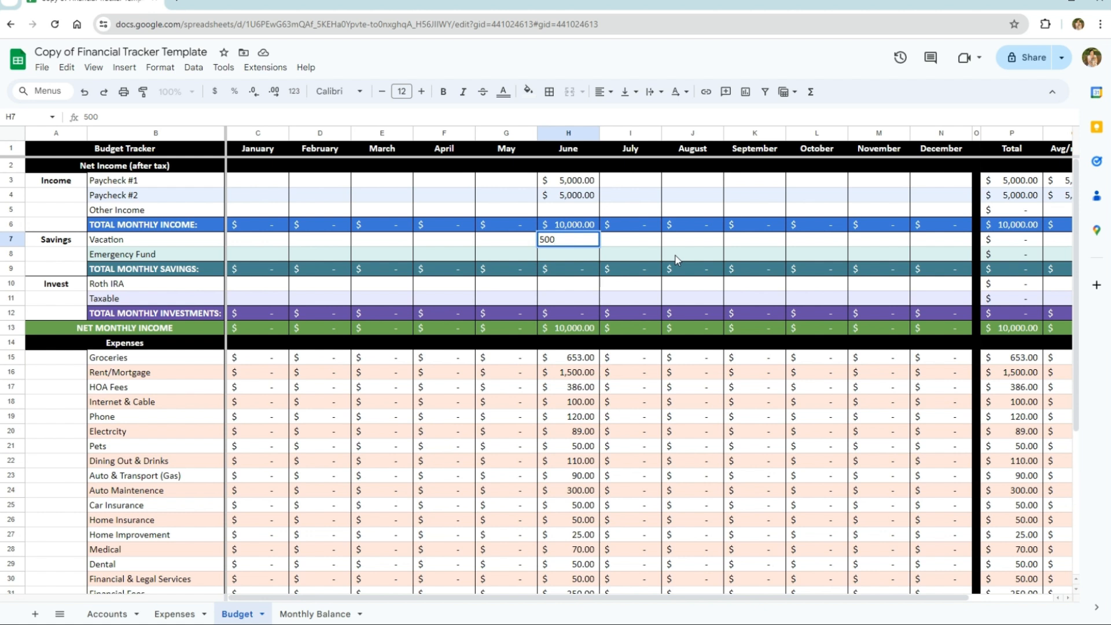
{"action": "key", "text": "Return"}
{"action": "type", "text": "500"}
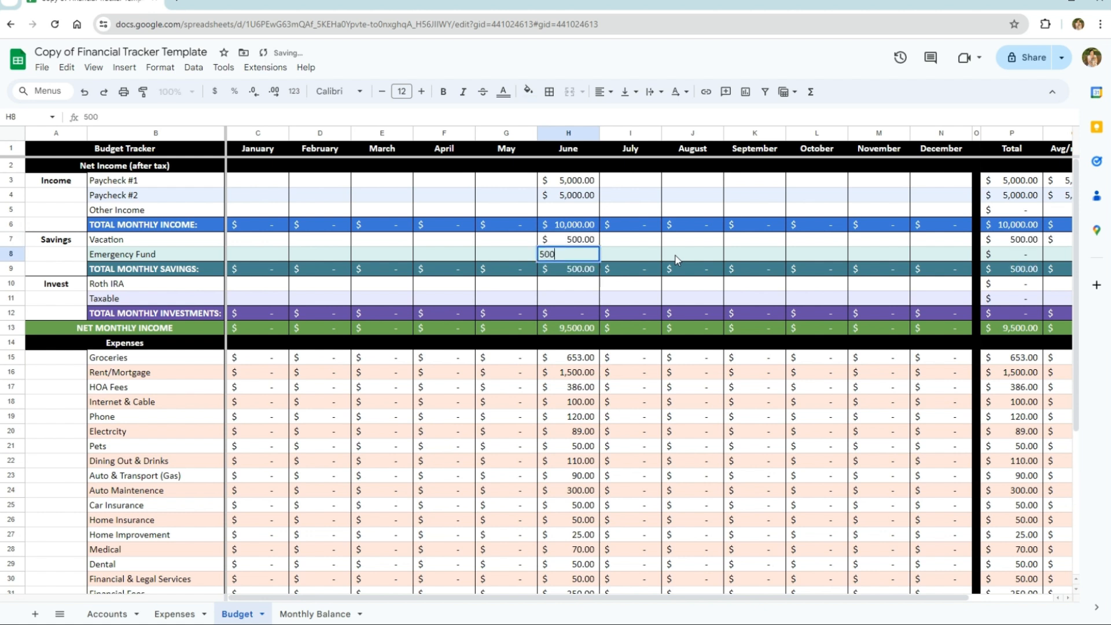
{"action": "key", "text": "Return"}
- Enter 500 as the June investment for both Roth IRA and Taxable
{"action": "key", "text": "Down"}
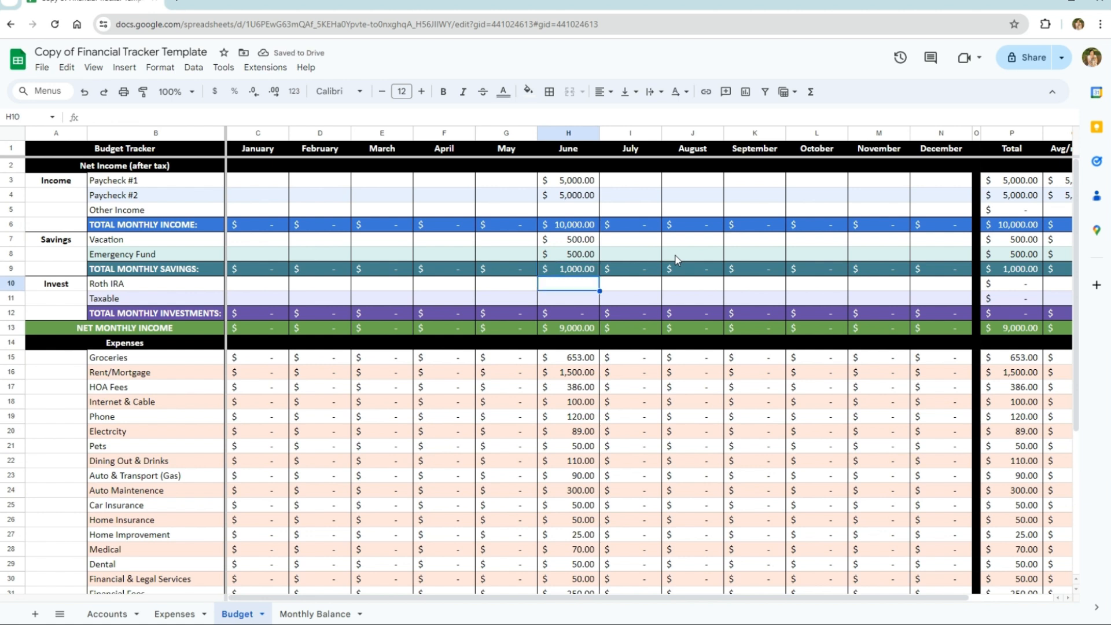
{"action": "type", "text": "500"}
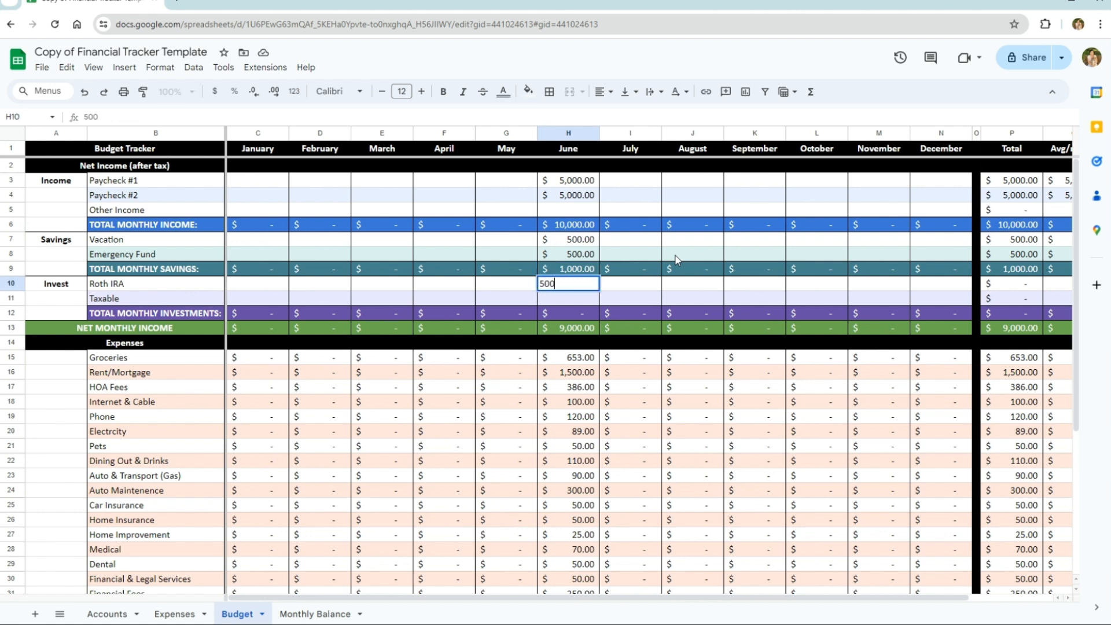
{"action": "key", "text": "Return"}
{"action": "type", "text": "500"}
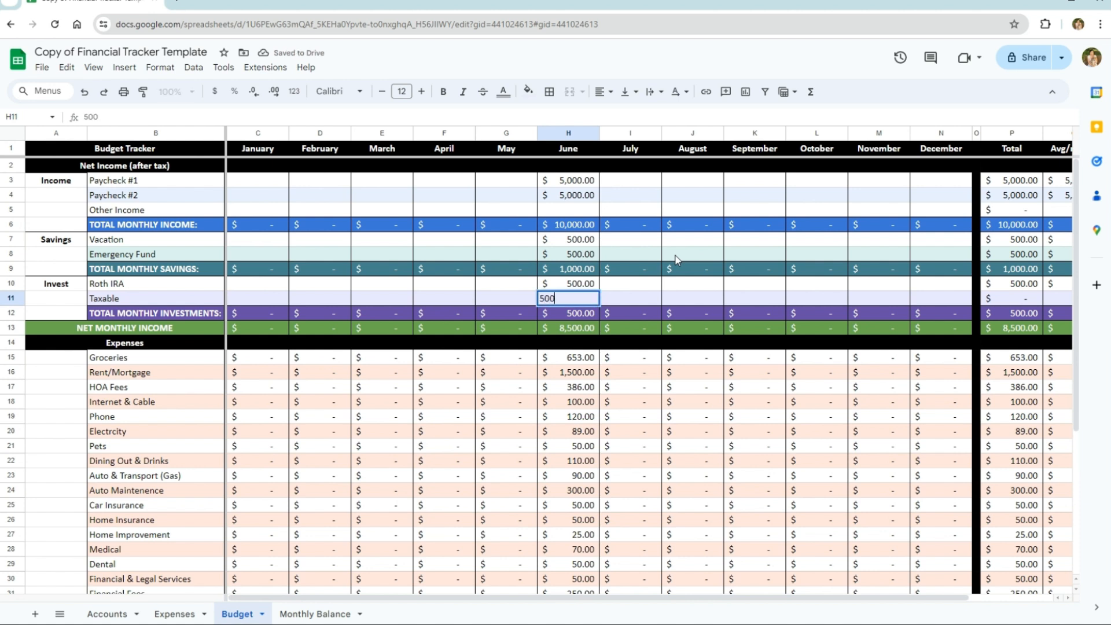
{"action": "key", "text": "Return"}
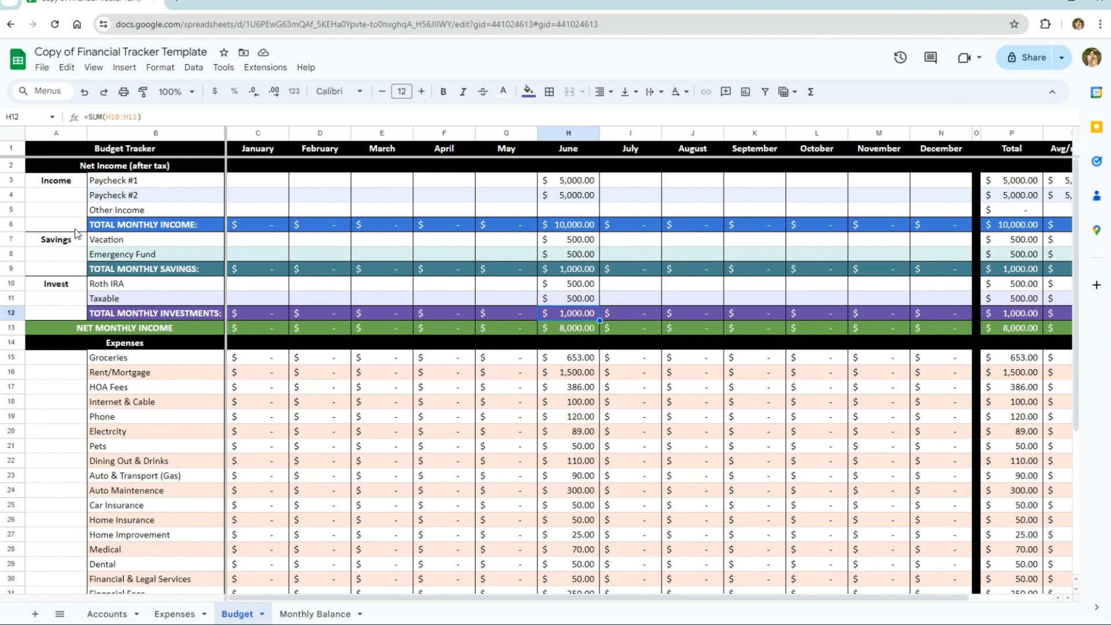
{"action": "left_click", "coordinate": [567, 332]}
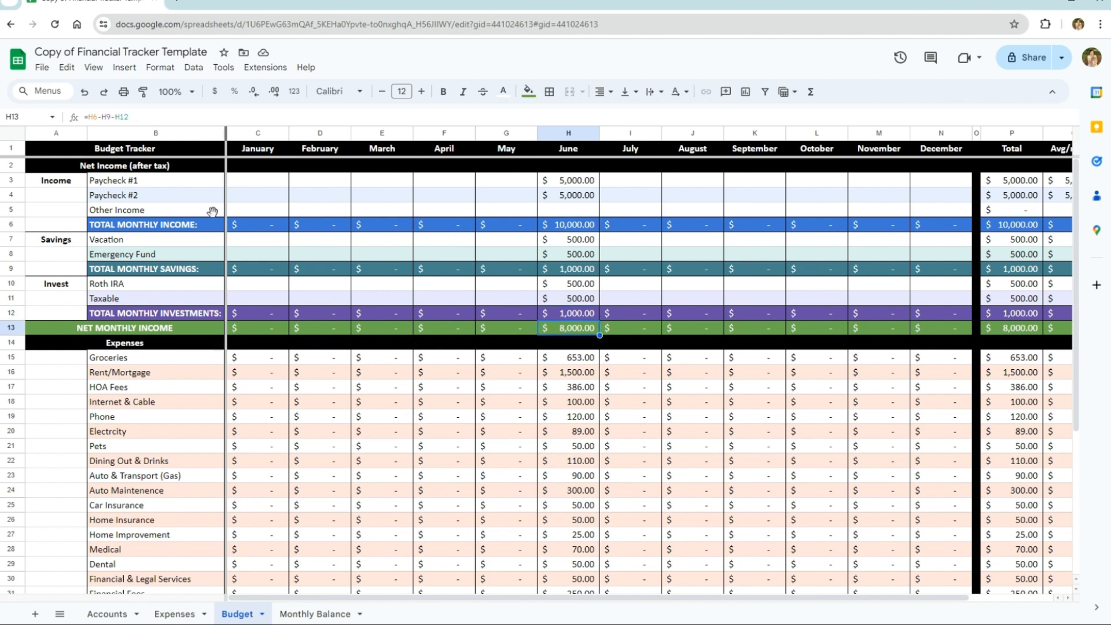
- Insert a row below Other Income in the Income section and label it "Side Hustle" in B6
{"action": "left_click", "coordinate": [11, 211]}
{"action": "right_click", "coordinate": [12, 212]}
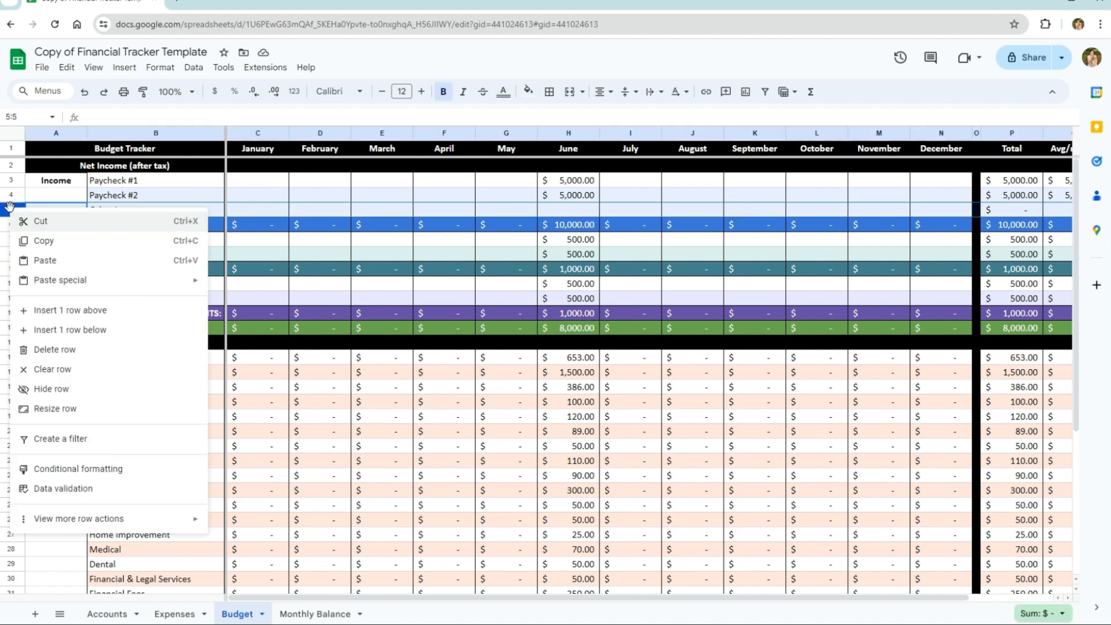
{"action": "left_click", "coordinate": [70, 330]}
{"action": "left_click", "coordinate": [169, 224]}
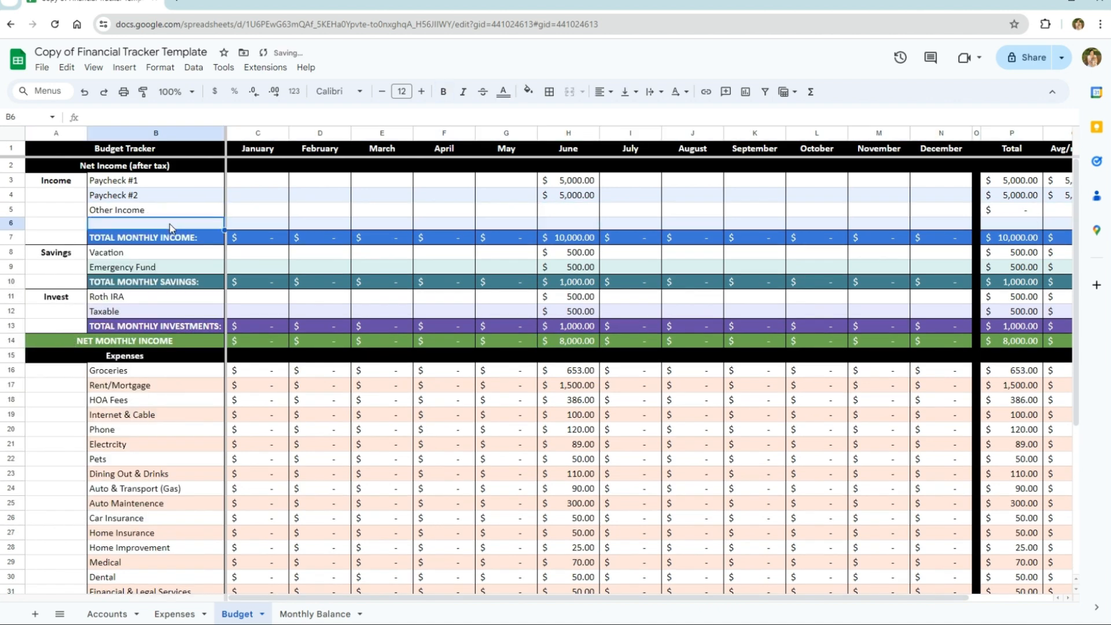
{"action": "type", "text": "Side S"}
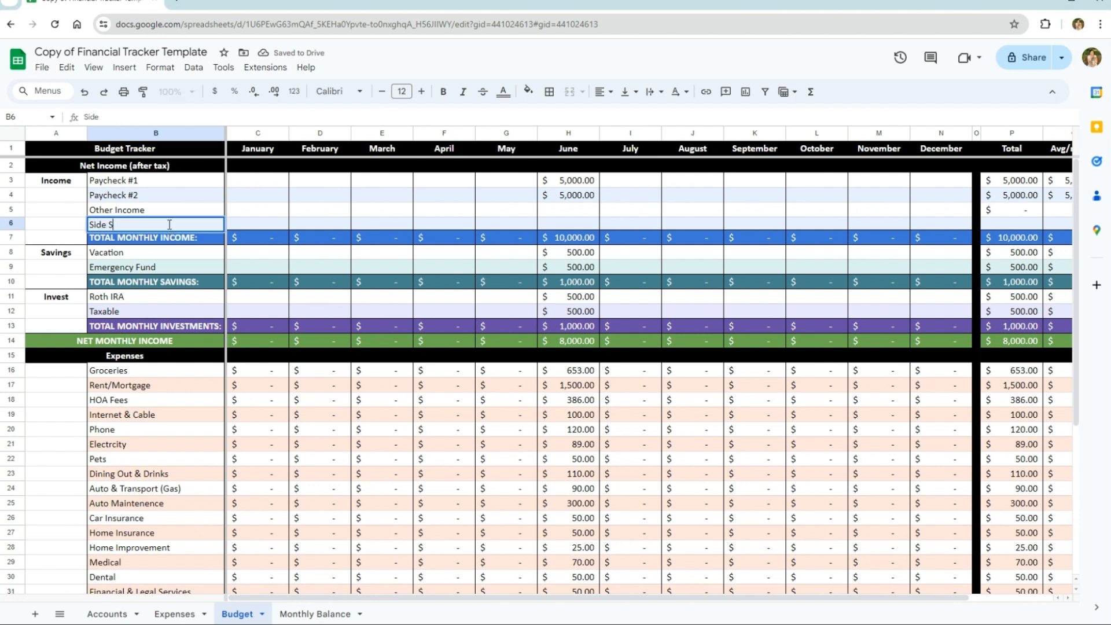
{"action": "type", "text": "ustle"}
{"action": "key", "text": "Return"}
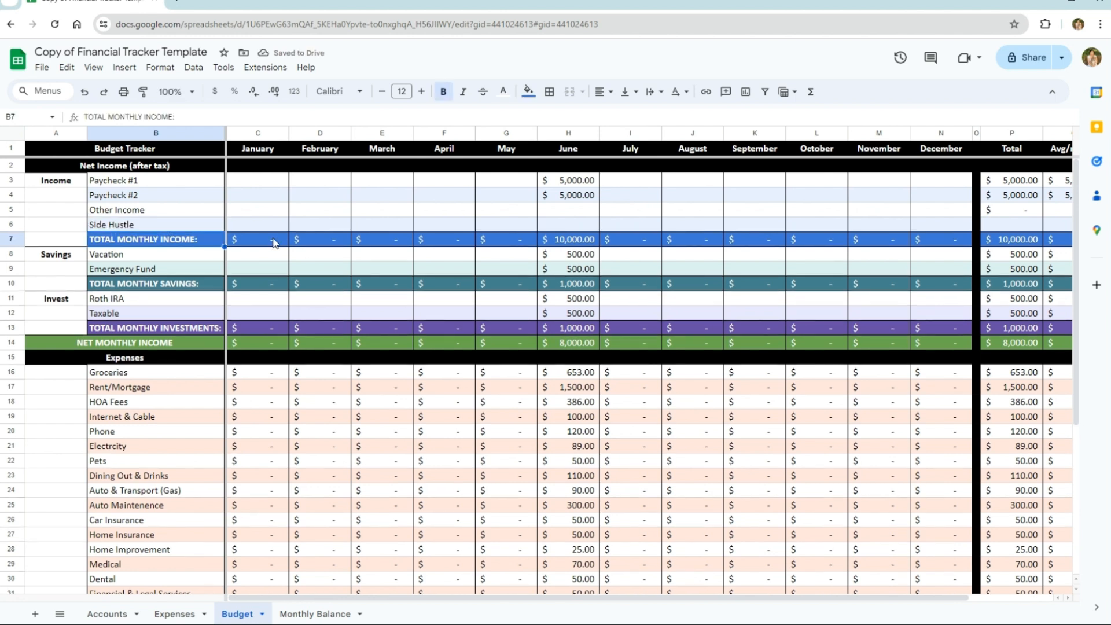
- Change the January total monthly income formula in C7 to =SUM(C3:C6) so it includes the Side Hustle row
{"action": "left_click", "coordinate": [274, 242]}
{"action": "type", "text": "=SUM(C3:C5)"}
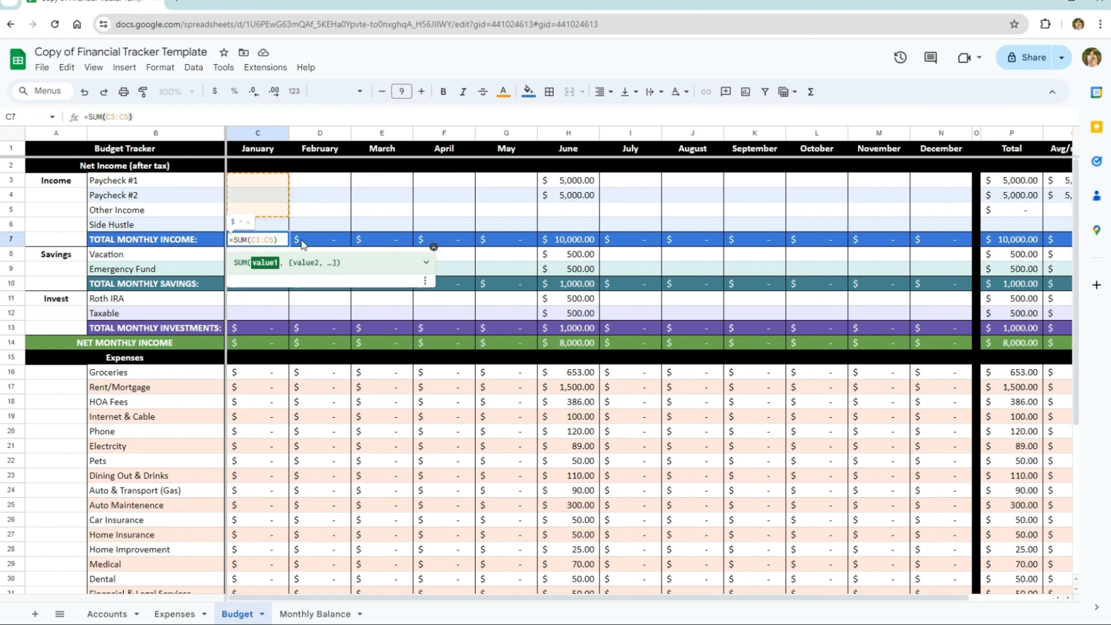
{"action": "key", "text": "BackSpace"}
{"action": "type", "text": "6"}
{"action": "key", "text": "Return"}
- Copy the January total income formula from C7 to the February through December totals in D7:N7
{"action": "left_click", "coordinate": [278, 243]}
{"action": "key", "text": "ctrl+c"}
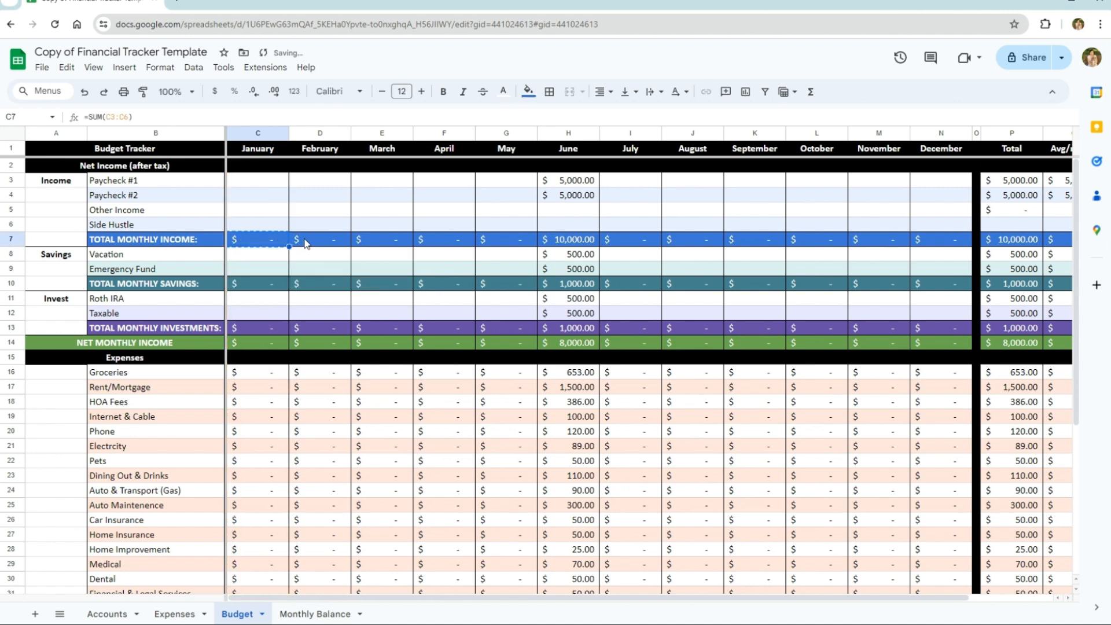
{"action": "left_click_drag", "start_coordinate": [317, 242], "coordinate": [843, 242]}
{"action": "right_click", "coordinate": [842, 246]}
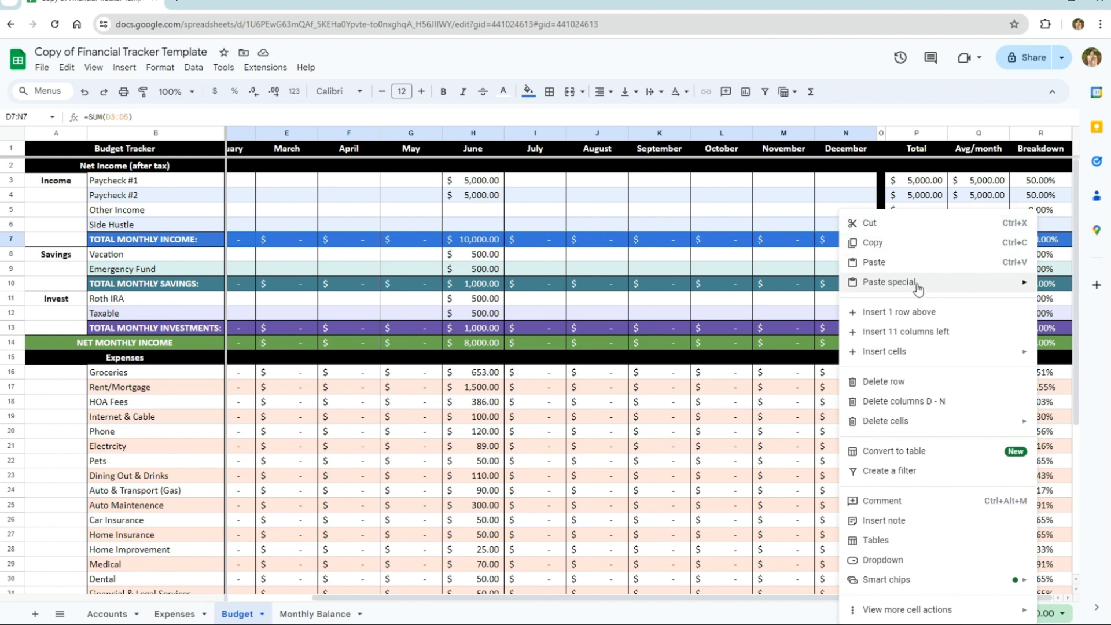
{"action": "mouse_move", "coordinate": [984, 282]}
{"action": "left_click", "coordinate": [794, 327]}
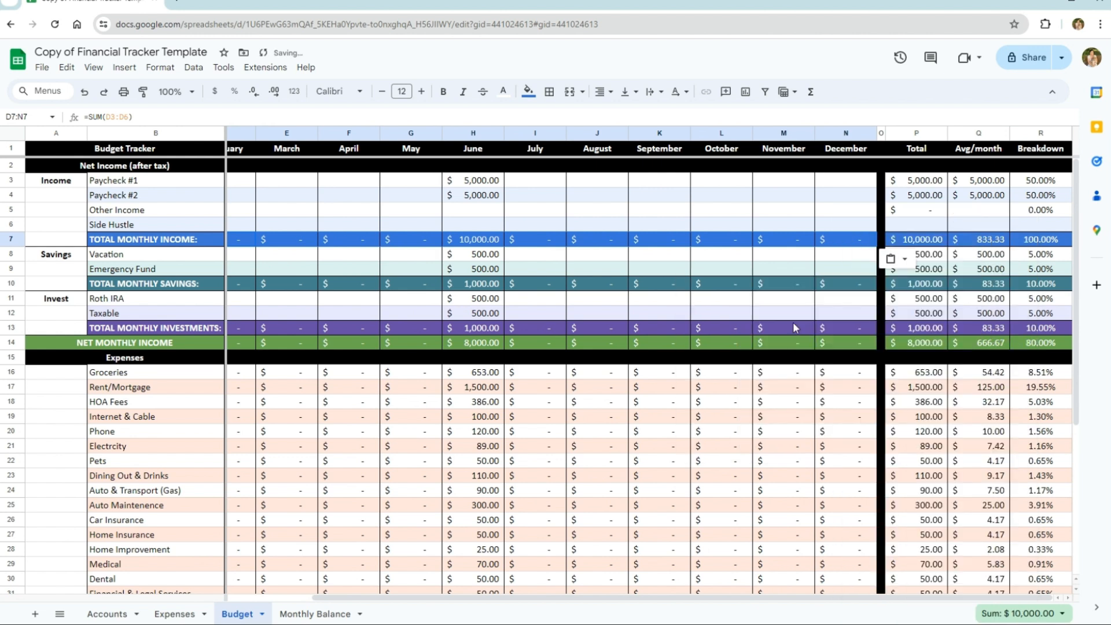
{"action": "left_click", "coordinate": [843, 243]}
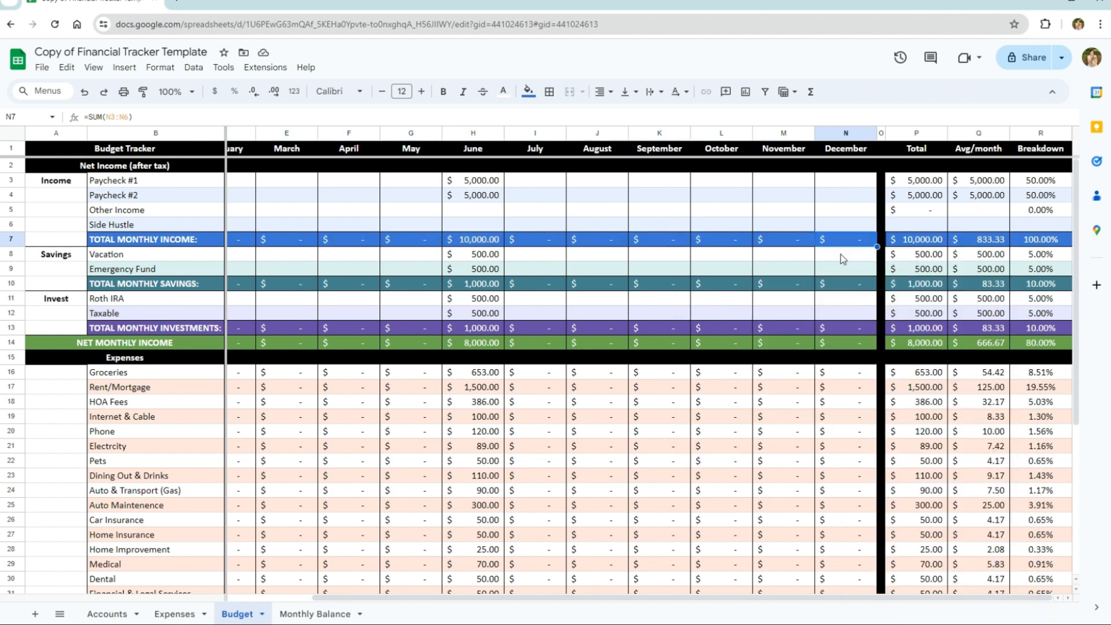
- Copy the Total formula from Other Income (P5) to Side Hustle's Total cell P6 and inspect its summed range
{"action": "left_click", "coordinate": [919, 223]}
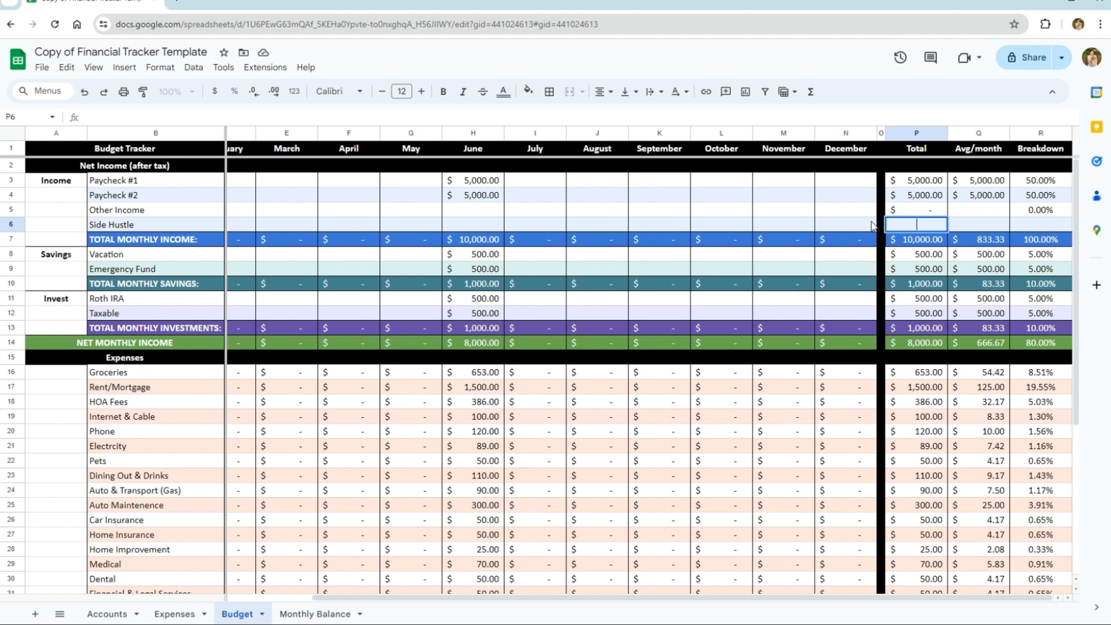
{"action": "left_click", "coordinate": [930, 213]}
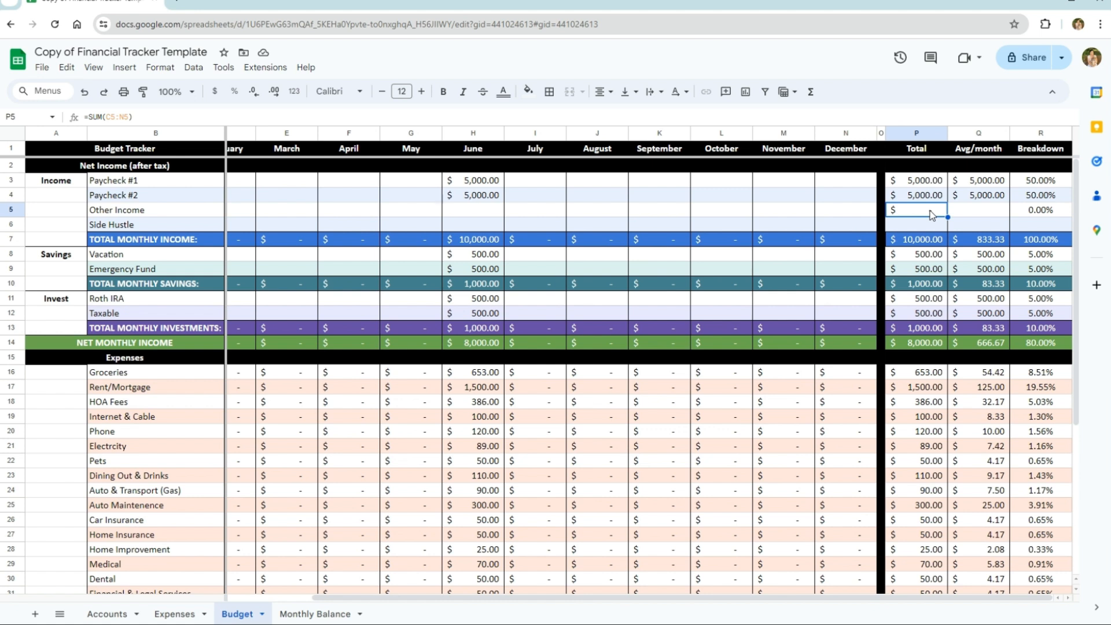
{"action": "left_click", "coordinate": [929, 225]}
{"action": "key", "text": "ctrl+v"}
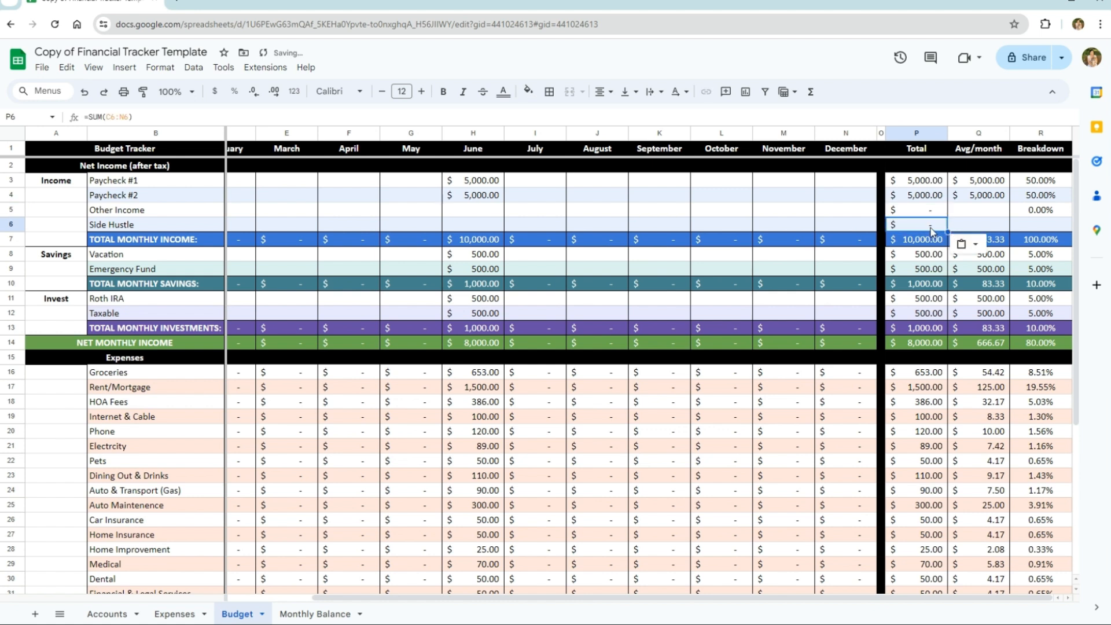
{"action": "double_click", "coordinate": [931, 228]}
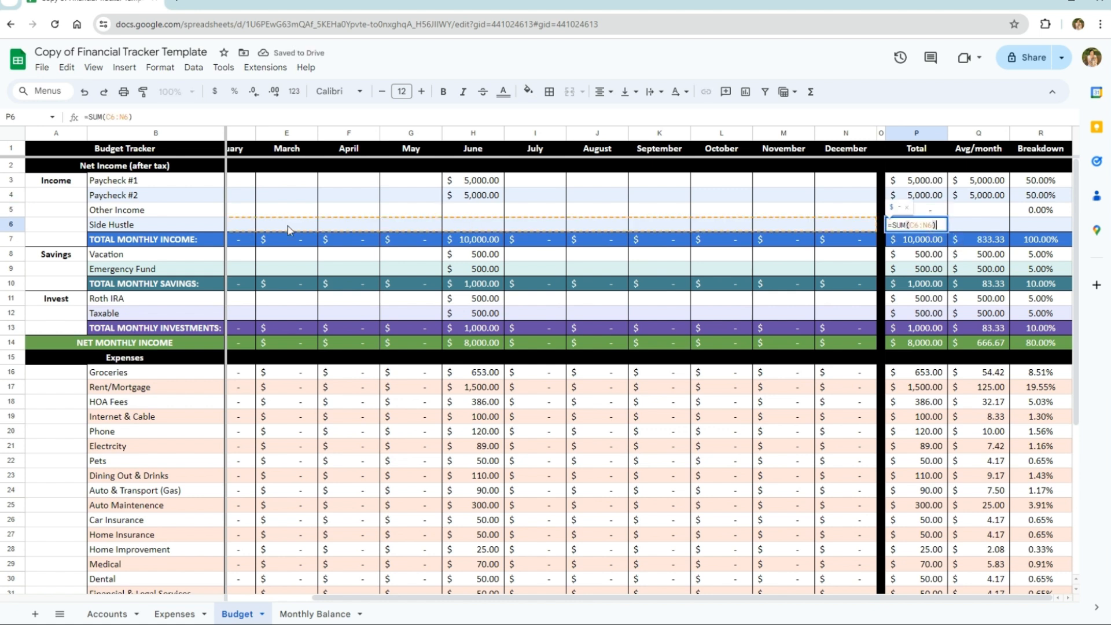
- Copy the Avg/month and Breakdown cells from Other Income (Q5 and R5) to the Side Hustle row in Q6 and R6
{"action": "left_click", "coordinate": [973, 213]}
{"action": "key", "text": "ctrl+c"}
{"action": "left_click", "coordinate": [982, 230]}
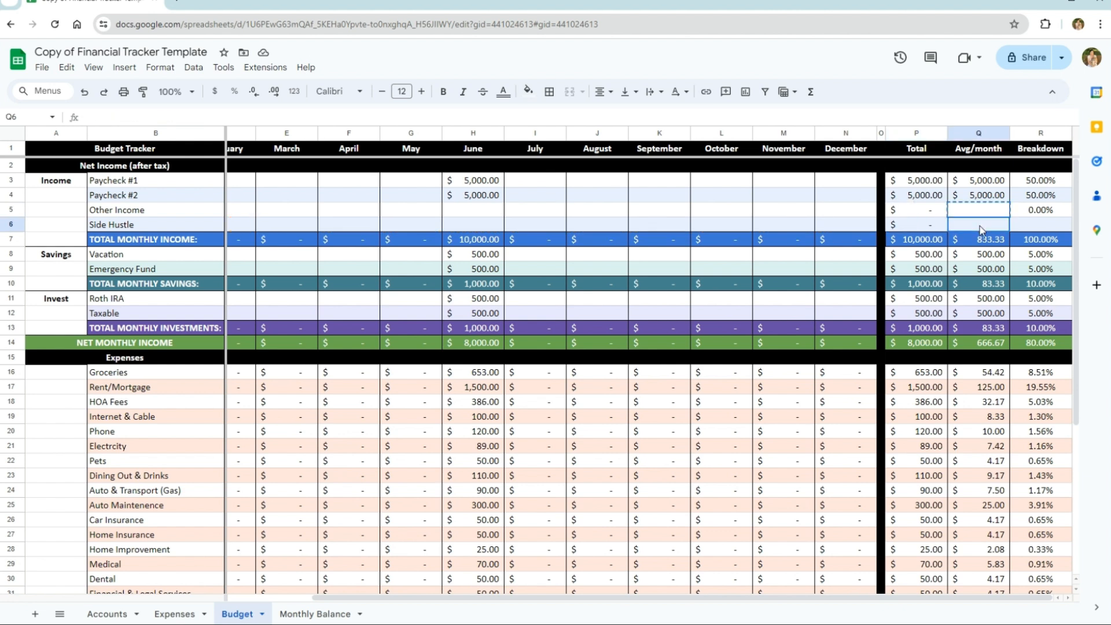
{"action": "key", "text": "ctrl+v"}
{"action": "left_click", "coordinate": [1050, 212]}
{"action": "key", "text": "ctrl+c"}
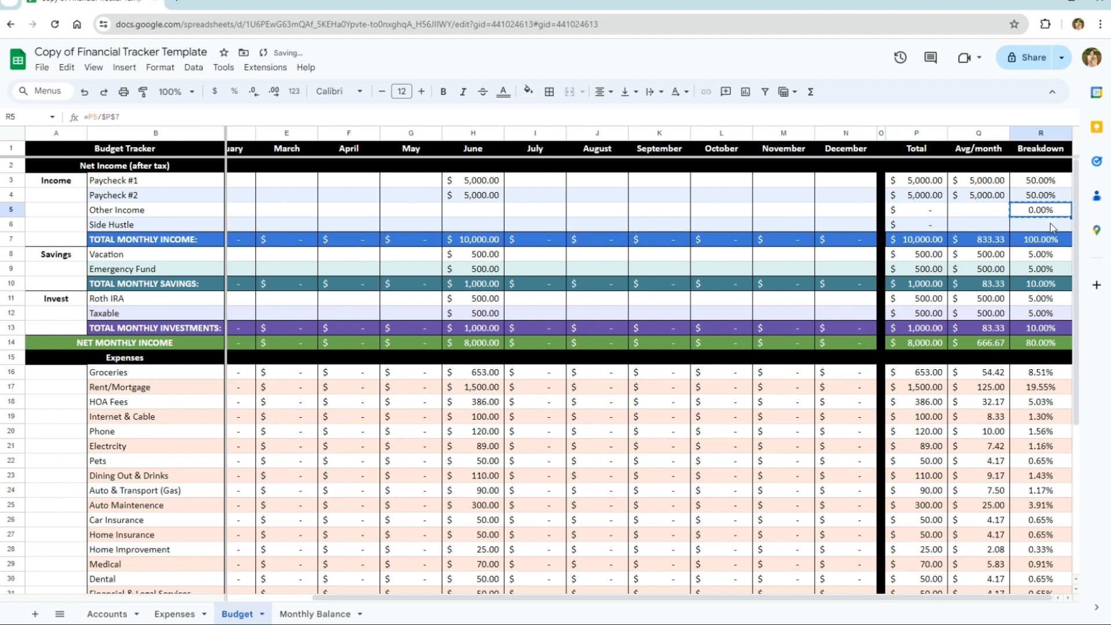
{"action": "left_click", "coordinate": [1050, 225]}
{"action": "key", "text": "ctrl+v"}
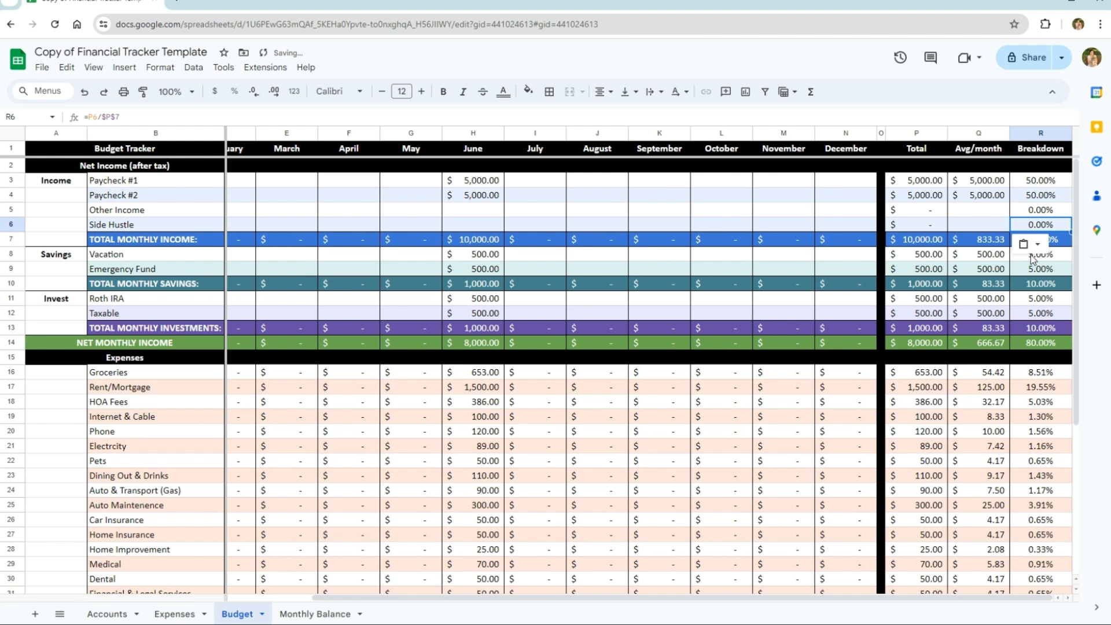
- Change the total monthly income Breakdown formula in R7 to =SUM(R3:R6) so it includes Side Hustle
{"action": "double_click", "coordinate": [1059, 240]}
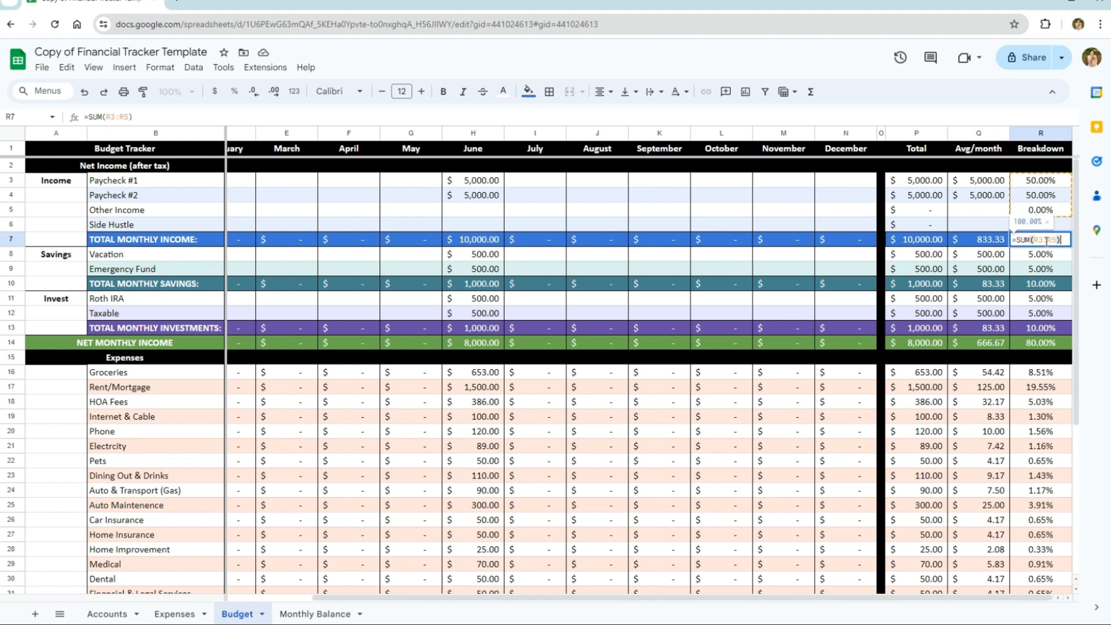
{"action": "left_click", "coordinate": [1057, 239]}
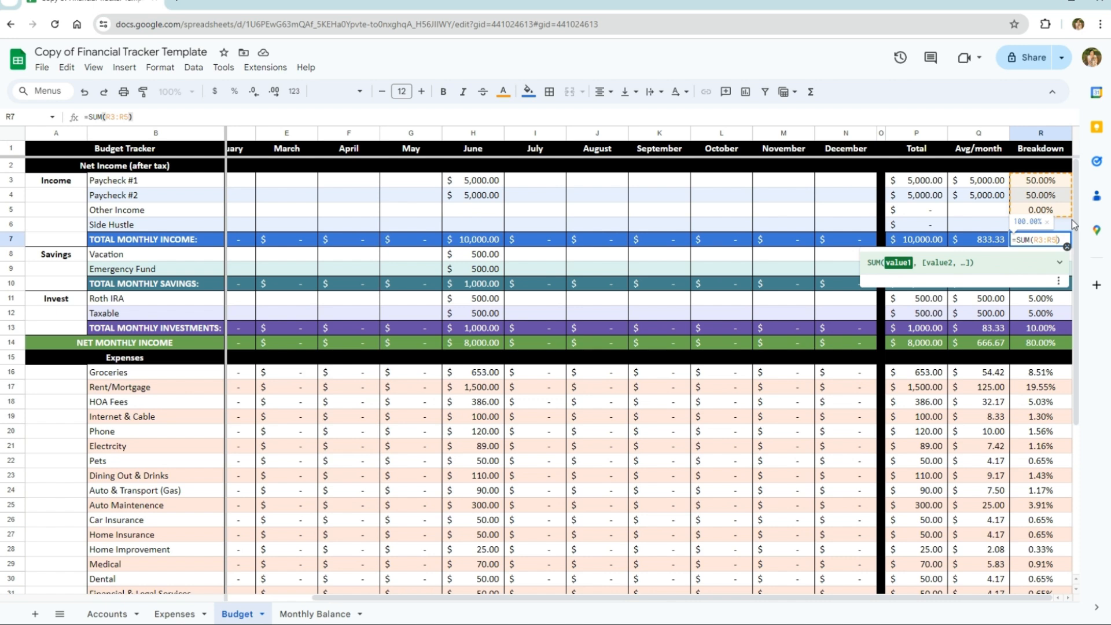
{"action": "key", "text": "BackSpace"}
{"action": "type", "text": "6"}
{"action": "key", "text": "Return"}
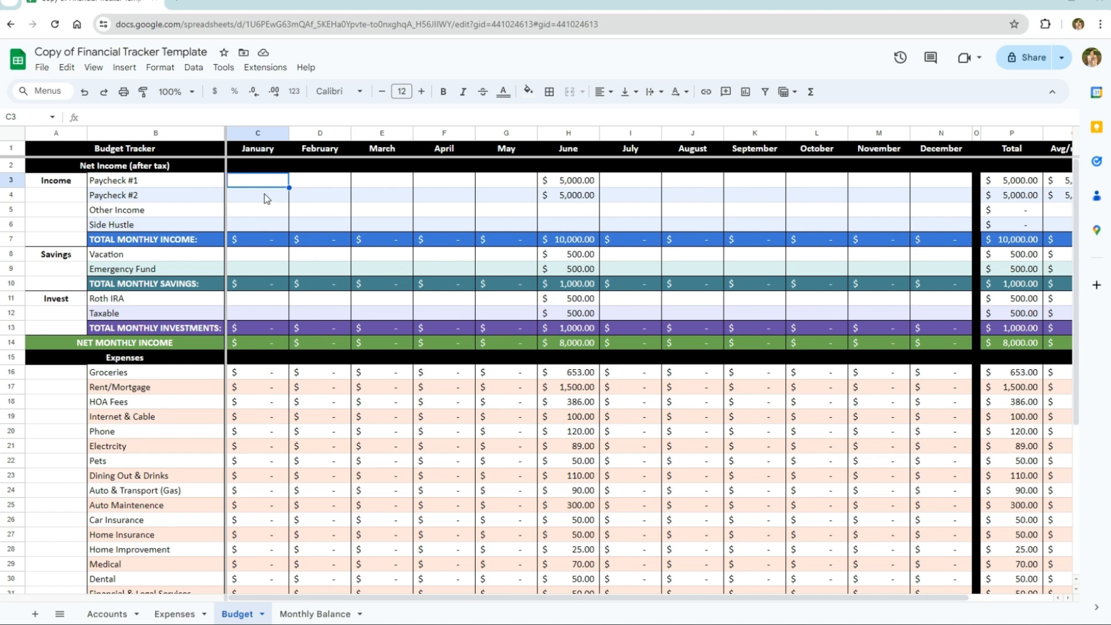
- Inspect the July Groceries formula and the July and June Rent/Mortgage formulas in the Budget's Expenses section
{"action": "scroll", "coordinate": [265, 193], "scroll_direction": "down", "scroll_amount": 3}
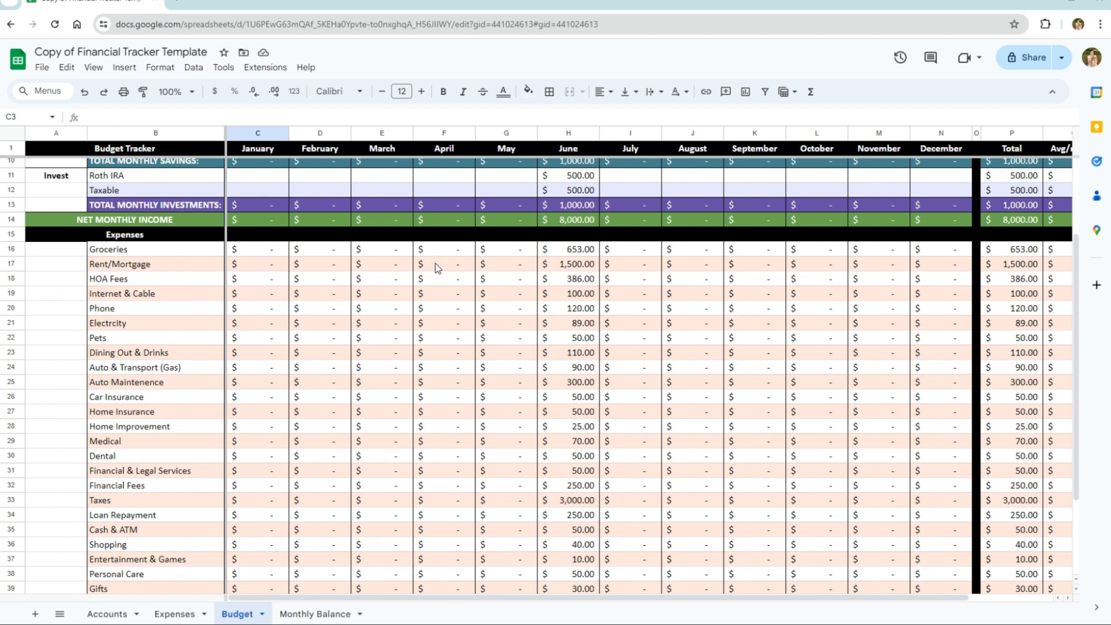
{"action": "left_click", "coordinate": [622, 251]}
{"action": "left_click", "coordinate": [626, 267]}
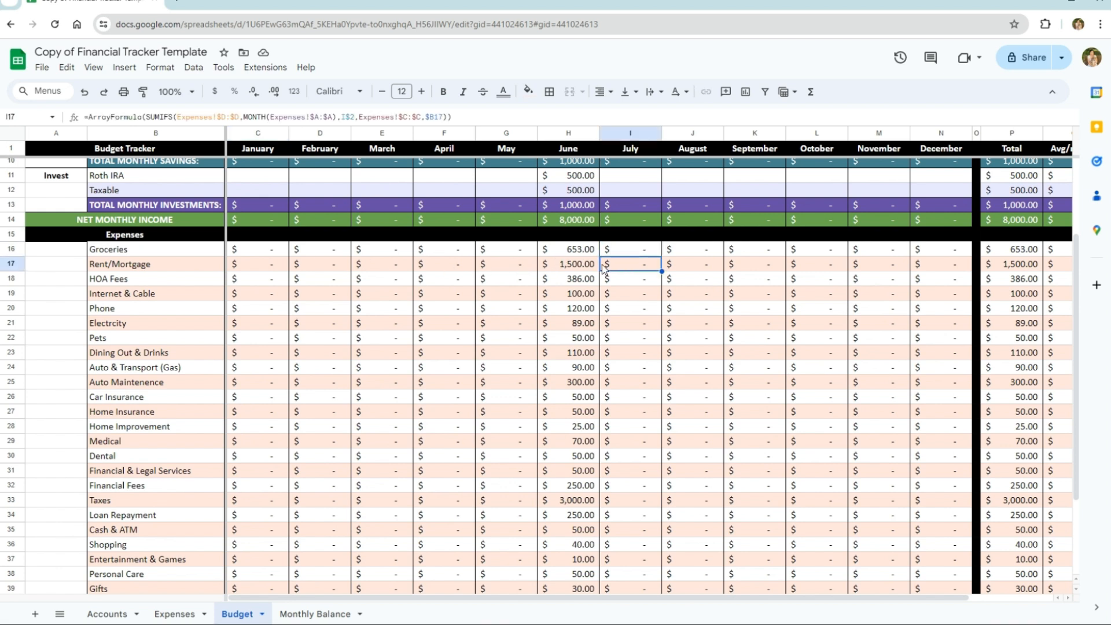
{"action": "left_click", "coordinate": [577, 267]}
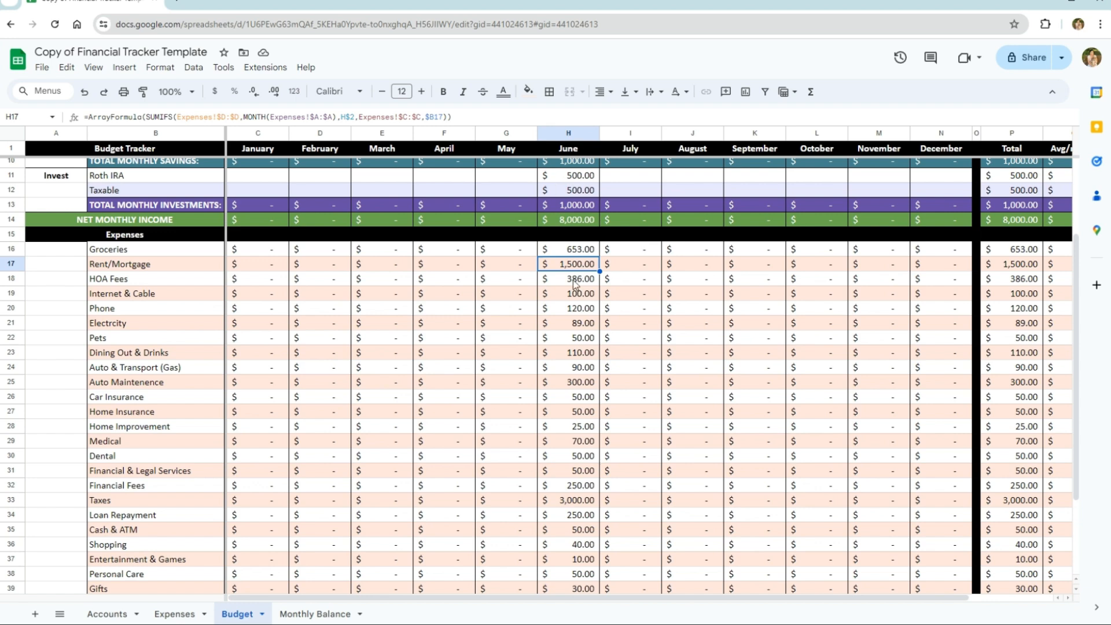
{"action": "scroll", "coordinate": [575, 283], "scroll_direction": "down", "scroll_amount": 2}
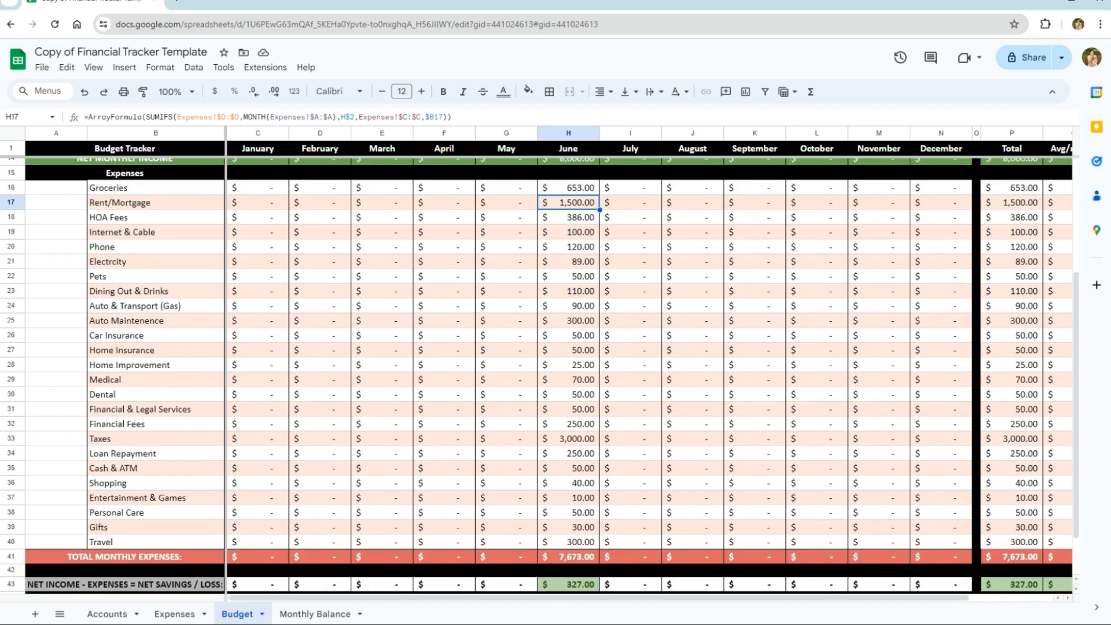
- On the Expenses sheet, enter the date 07/01 in A30, the first empty row
{"action": "left_click", "coordinate": [170, 614]}
{"action": "left_click", "coordinate": [77, 578]}
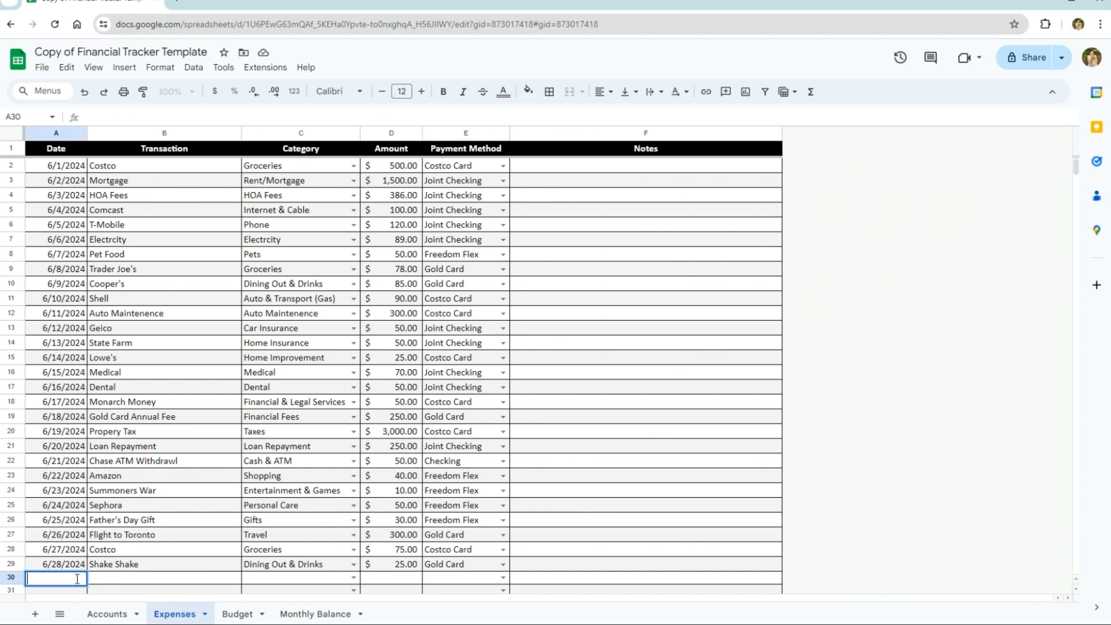
{"action": "type", "text": "07/01"}
{"action": "key", "text": "Tab"}
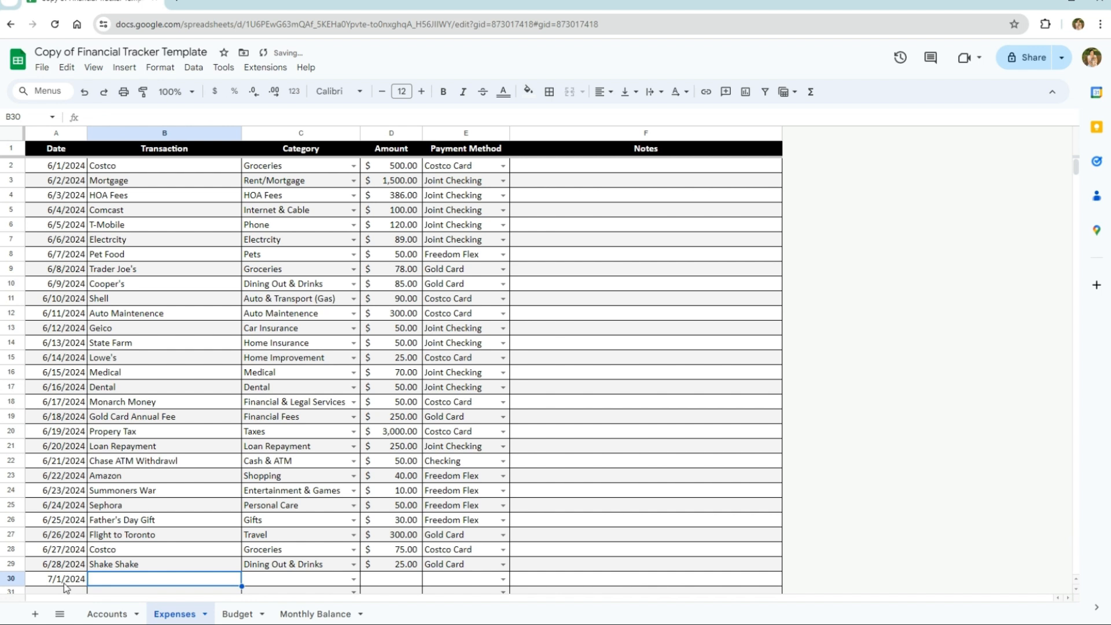
- Copy the Shake Shake transaction, category, amount and payment method from B29:E29 into the July row at B30:E30
{"action": "left_click_drag", "start_coordinate": [145, 564], "coordinate": [431, 565]}
{"action": "key", "text": "ctrl+c"}
{"action": "left_click", "coordinate": [193, 580]}
{"action": "key", "text": "ctrl+v"}
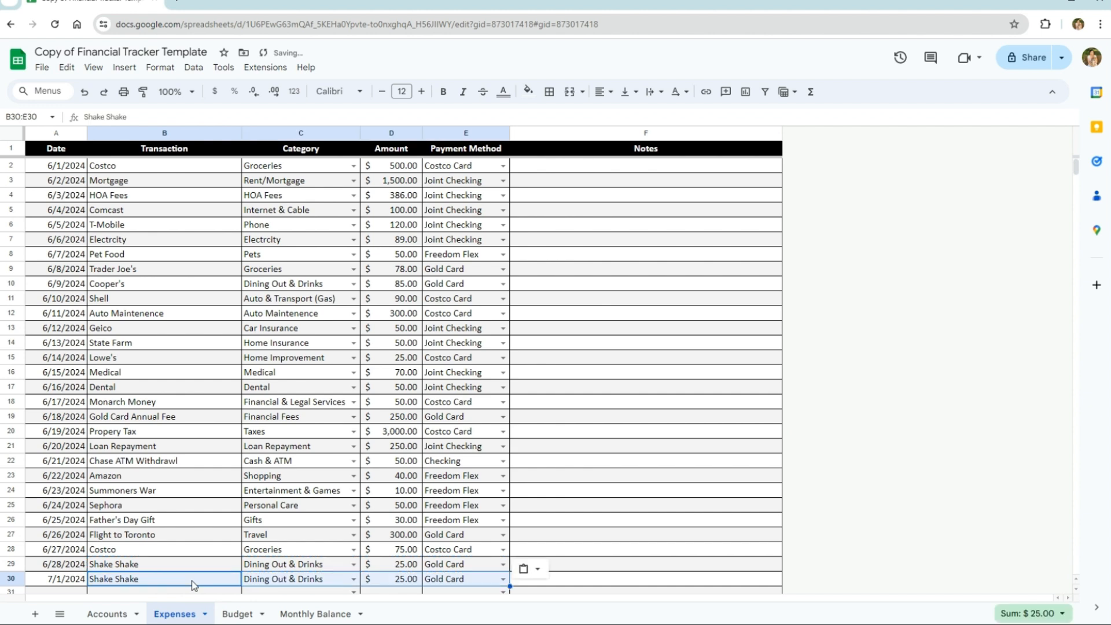
- On the Budget sheet, check the July Dining Out & Drinks amount and the monthly totals below the expenses
{"action": "left_click", "coordinate": [236, 613]}
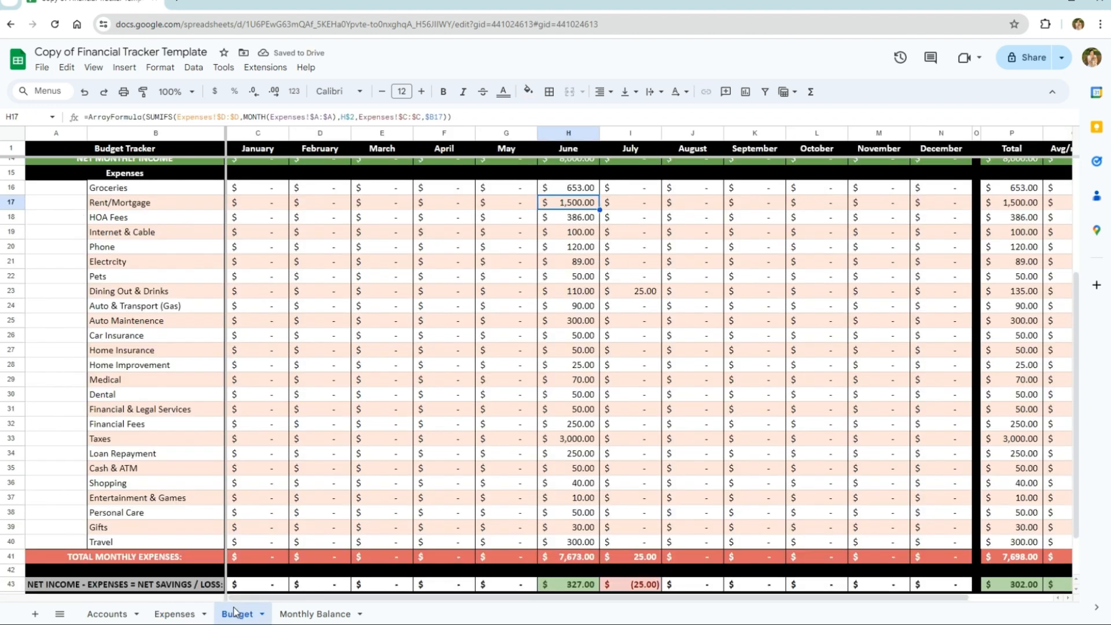
{"action": "left_click", "coordinate": [625, 296]}
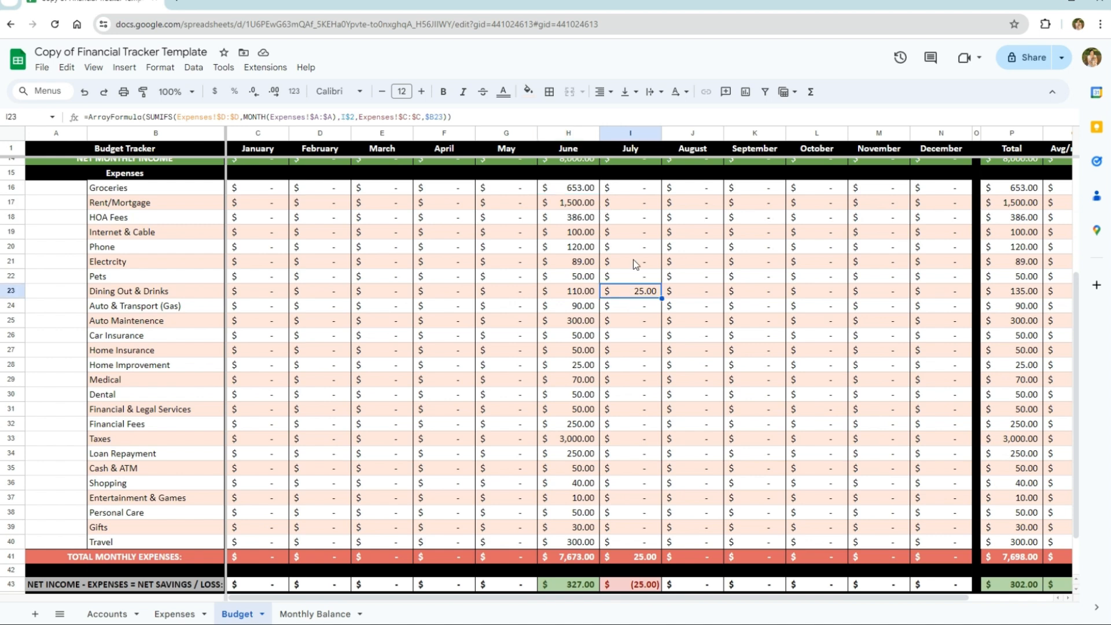
{"action": "scroll", "coordinate": [641, 333], "scroll_direction": "down", "scroll_amount": 2}
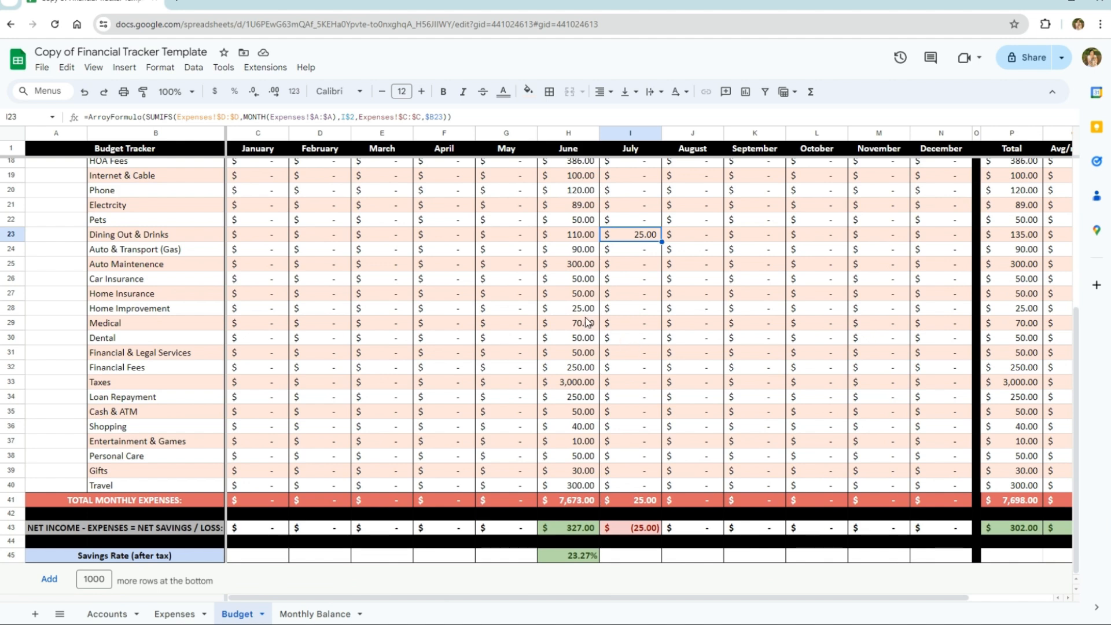
{"action": "scroll", "coordinate": [586, 322], "scroll_direction": "up", "scroll_amount": 2}
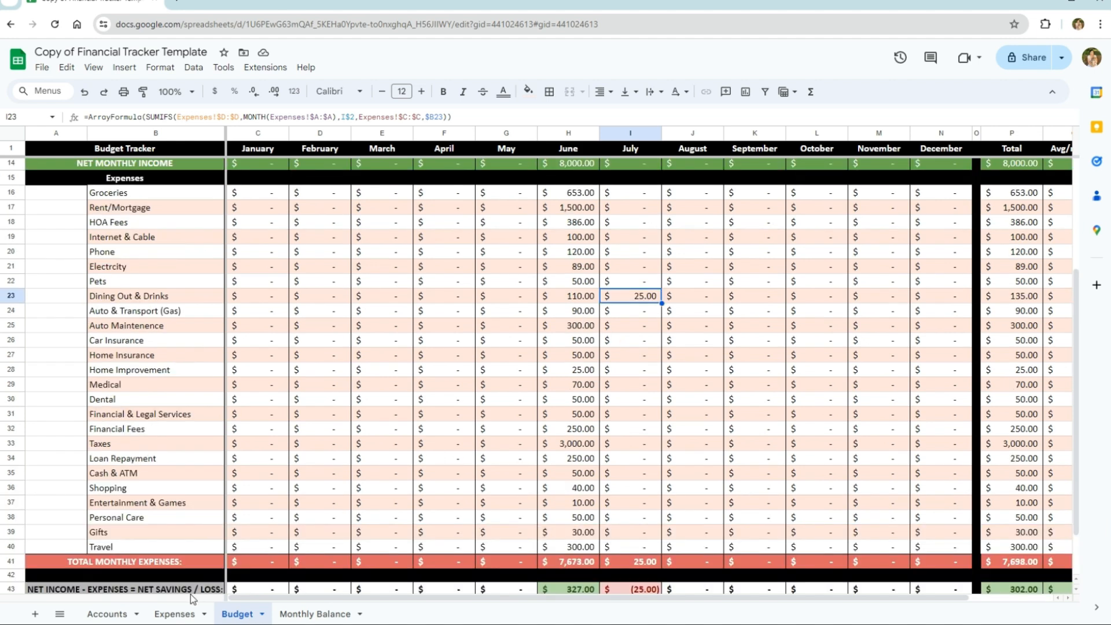
- Review the 7/1/2024 transaction on the Expenses sheet against the Budget sheet, looking in on the Accounts sheet before returning to the Budget
{"action": "left_click", "coordinate": [180, 612]}
{"action": "scroll", "coordinate": [116, 487], "scroll_direction": "down", "scroll_amount": 2}
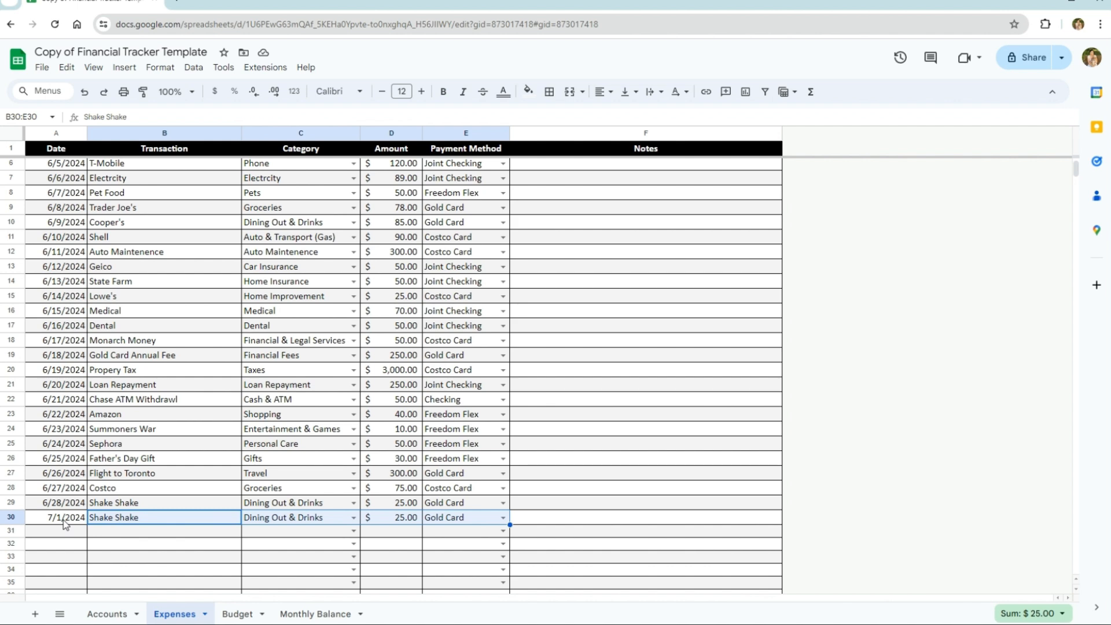
{"action": "left_click", "coordinate": [247, 612]}
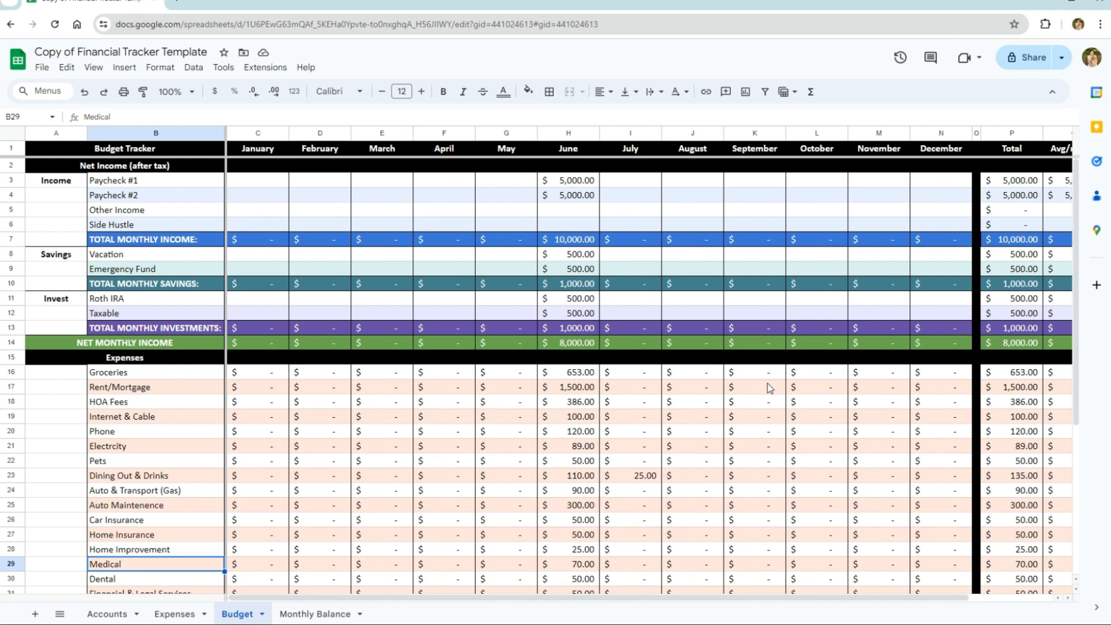
{"action": "left_click", "coordinate": [189, 616]}
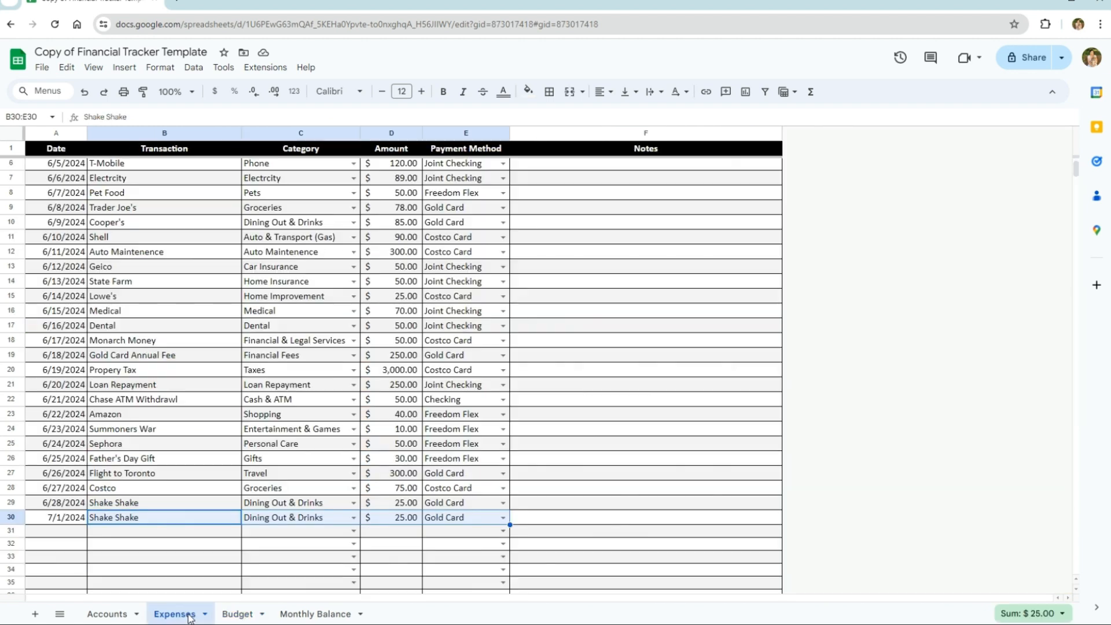
{"action": "left_click", "coordinate": [130, 614]}
{"action": "left_click", "coordinate": [237, 614]}
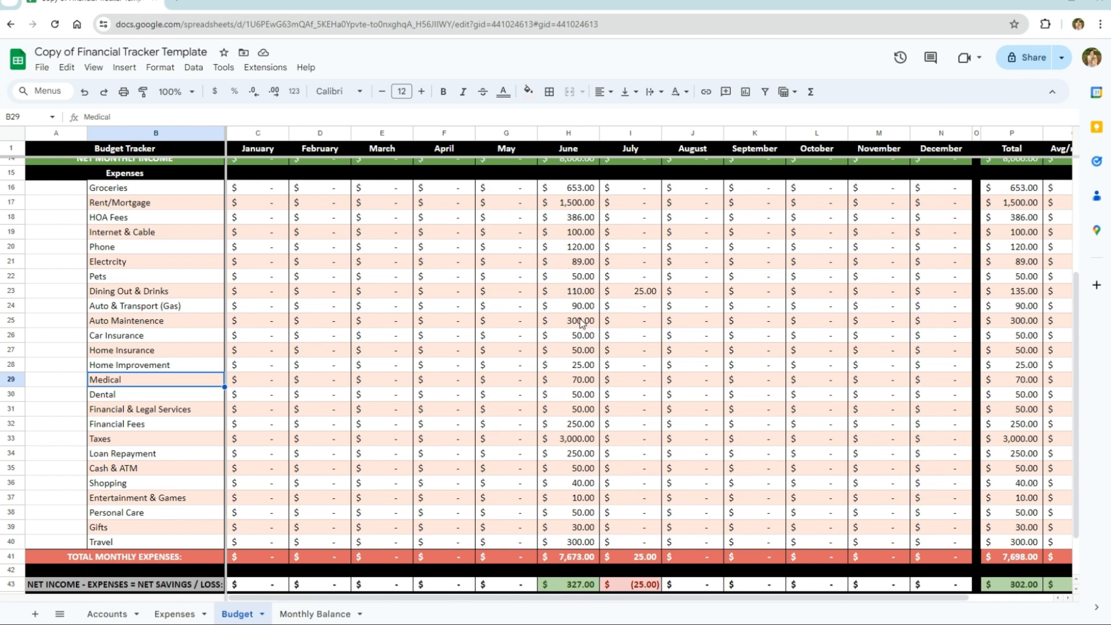
- Compare the June and July Dining Out & Drinks formulas and inspect July's net savings/loss formula in I43
{"action": "left_click", "coordinate": [577, 295]}
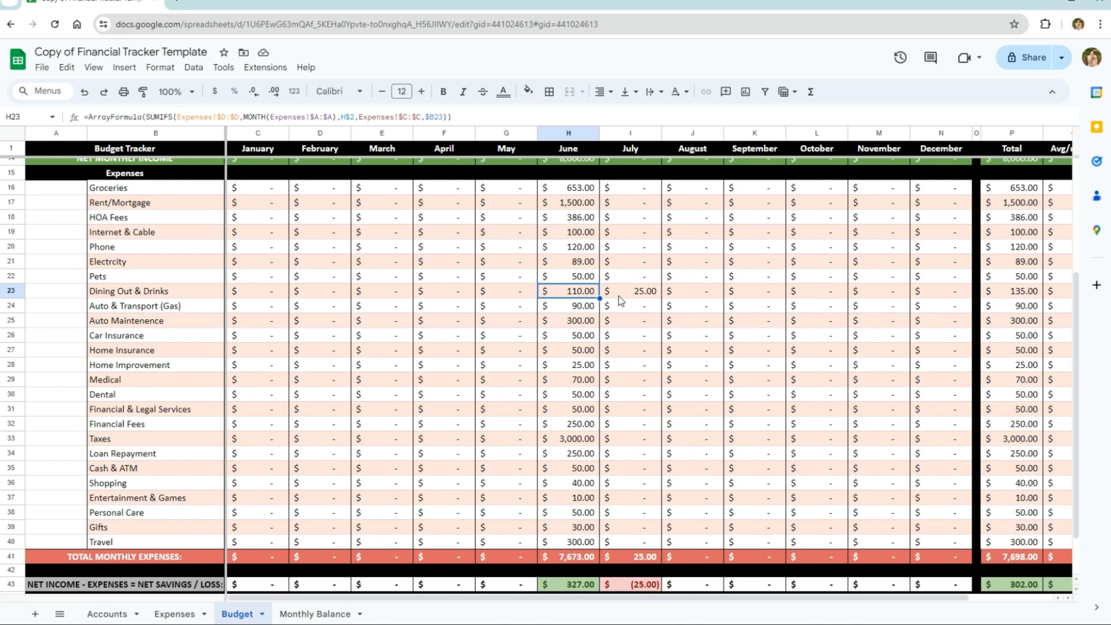
{"action": "left_click", "coordinate": [619, 296]}
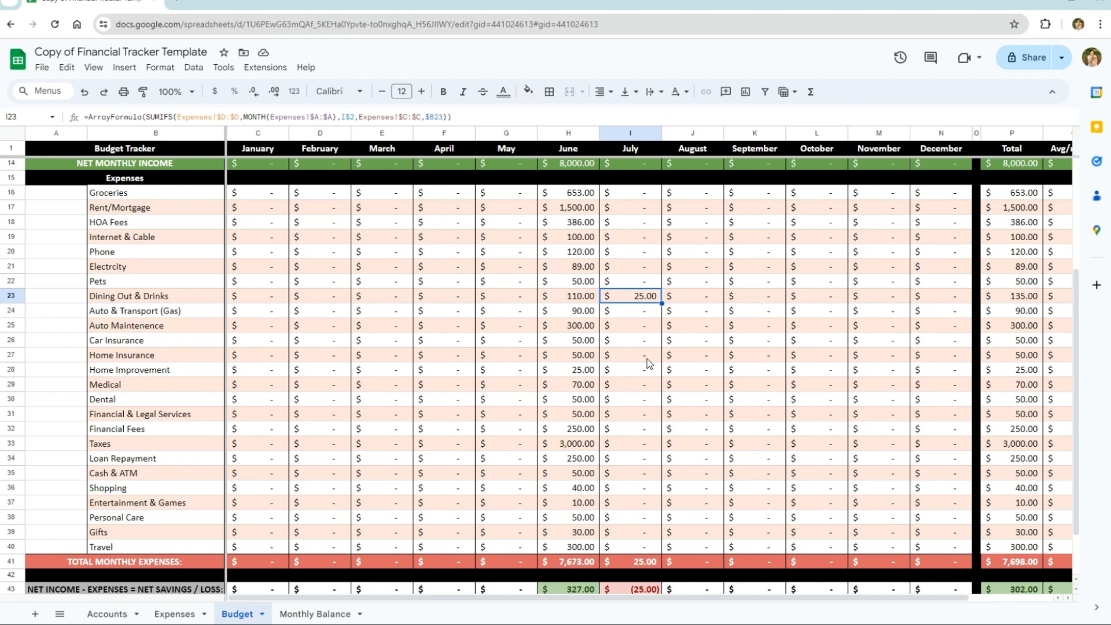
{"action": "scroll", "coordinate": [647, 360], "scroll_direction": "down", "scroll_amount": 2}
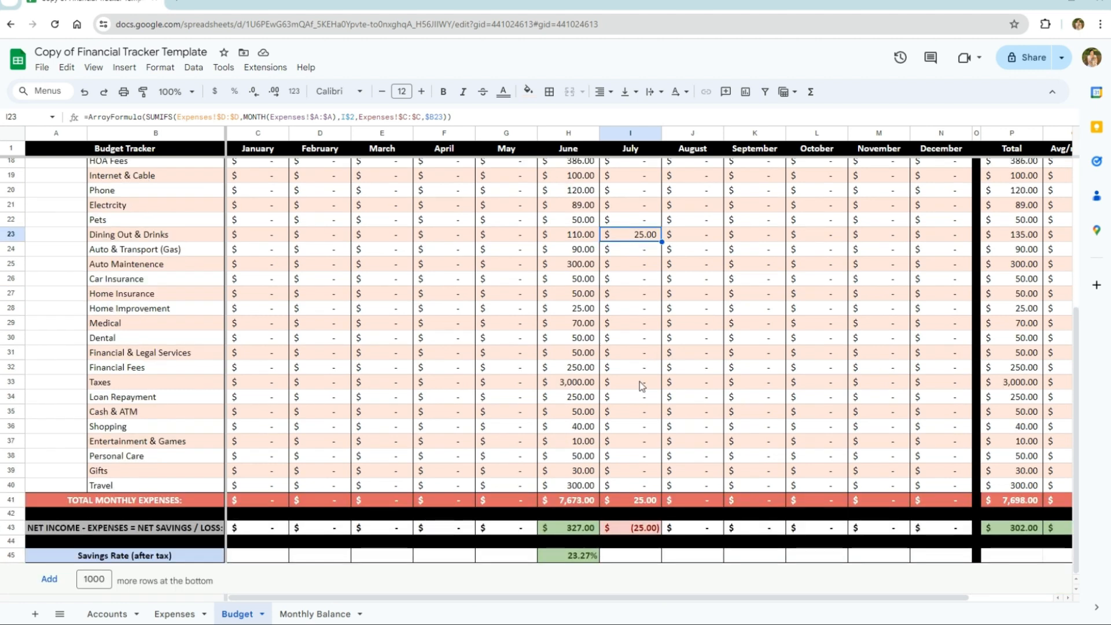
{"action": "left_click", "coordinate": [632, 528]}
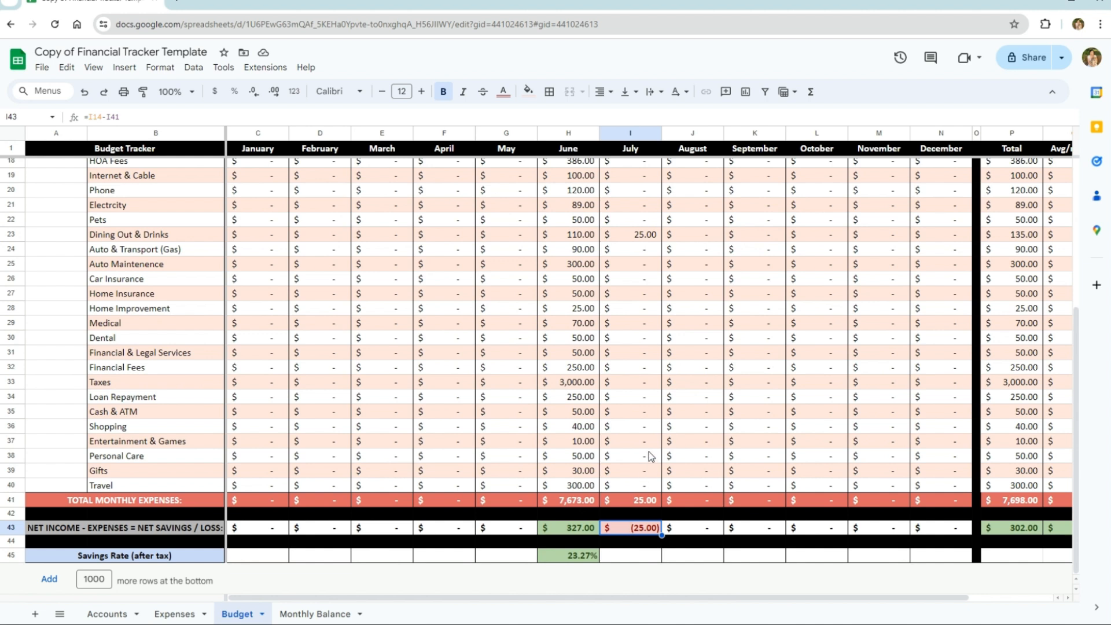
- Inspect the first account header formula in B1 of the Monthly Balance sheet and compare it with the Accounts sheet's source entries
{"action": "left_click", "coordinate": [308, 615]}
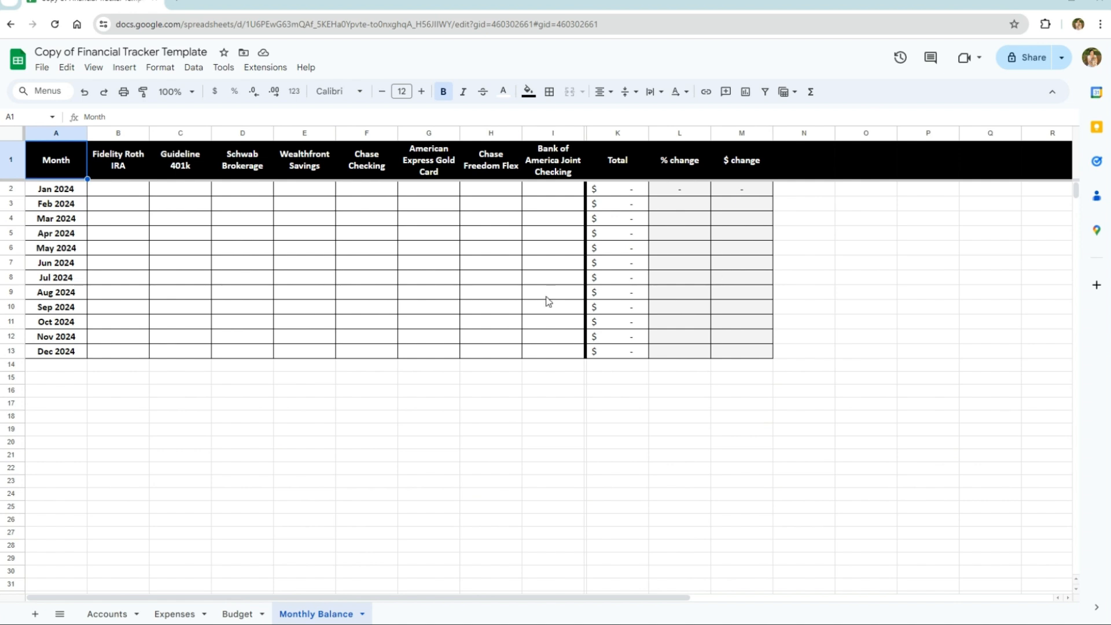
{"action": "left_click", "coordinate": [139, 196]}
{"action": "left_click", "coordinate": [132, 175]}
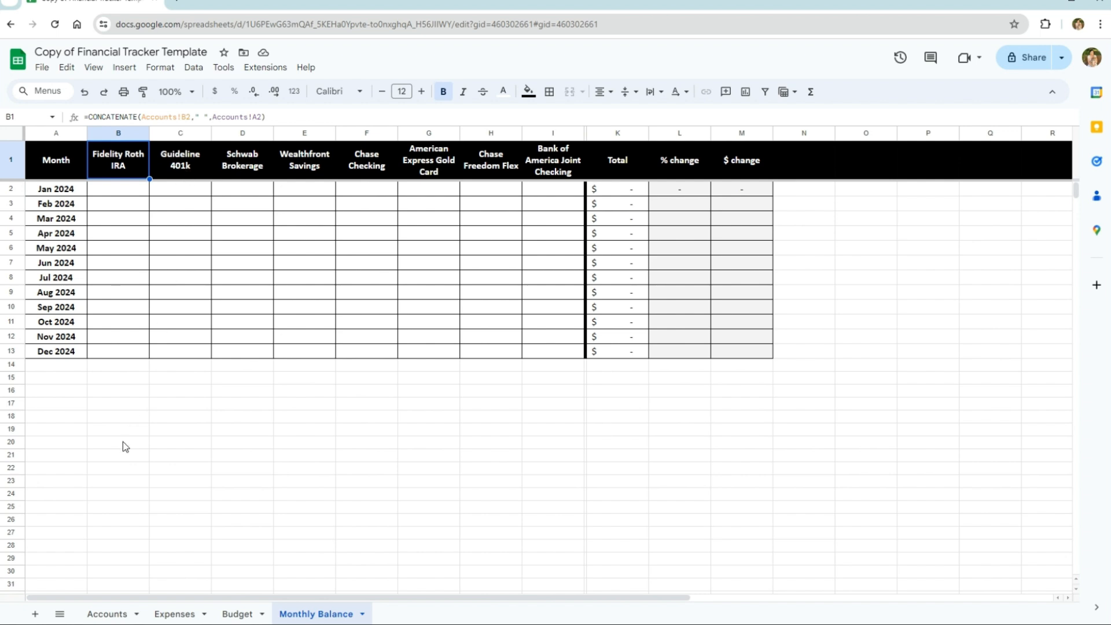
{"action": "left_click", "coordinate": [107, 612]}
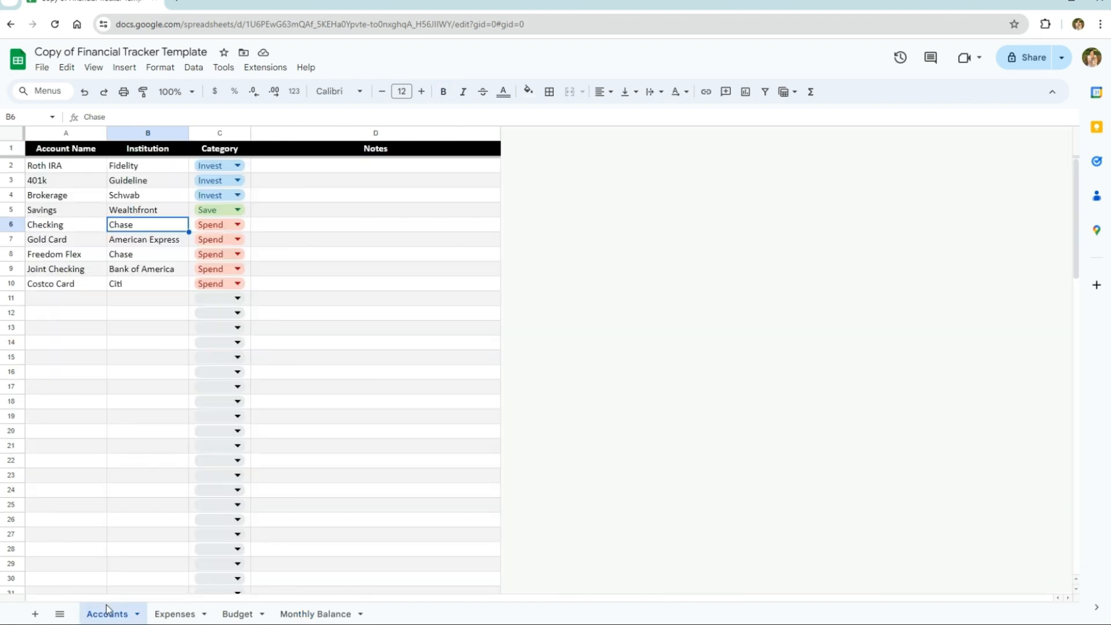
{"action": "left_click", "coordinate": [315, 613]}
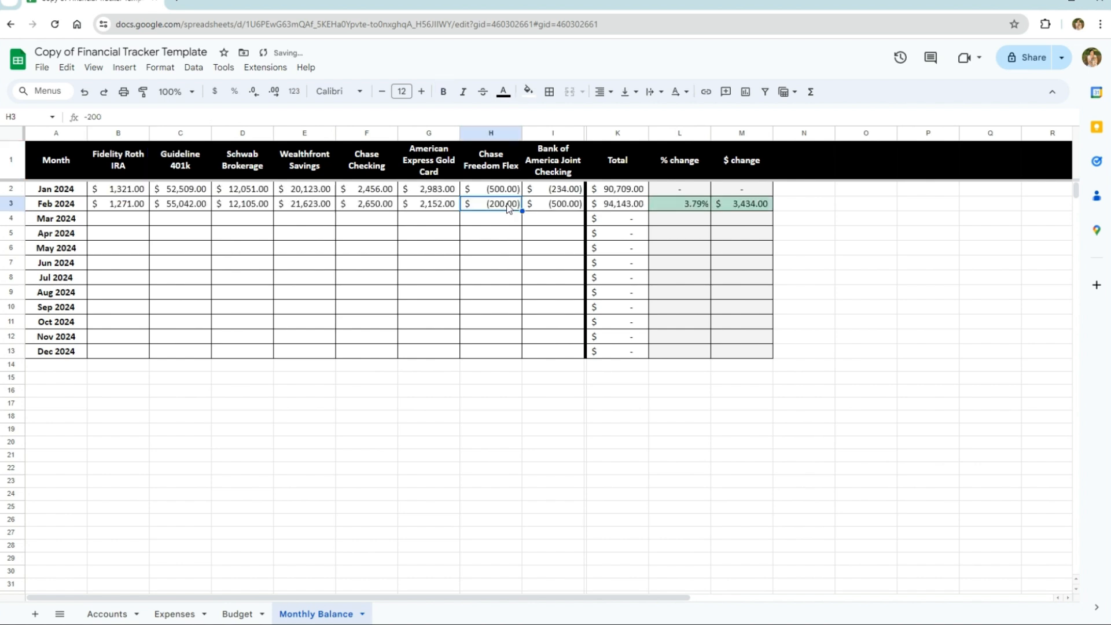
- Examine February 2024's Bank of America Joint Checking balance and its % change and $ change formulas in L3 and M3
{"action": "left_click", "coordinate": [557, 208]}
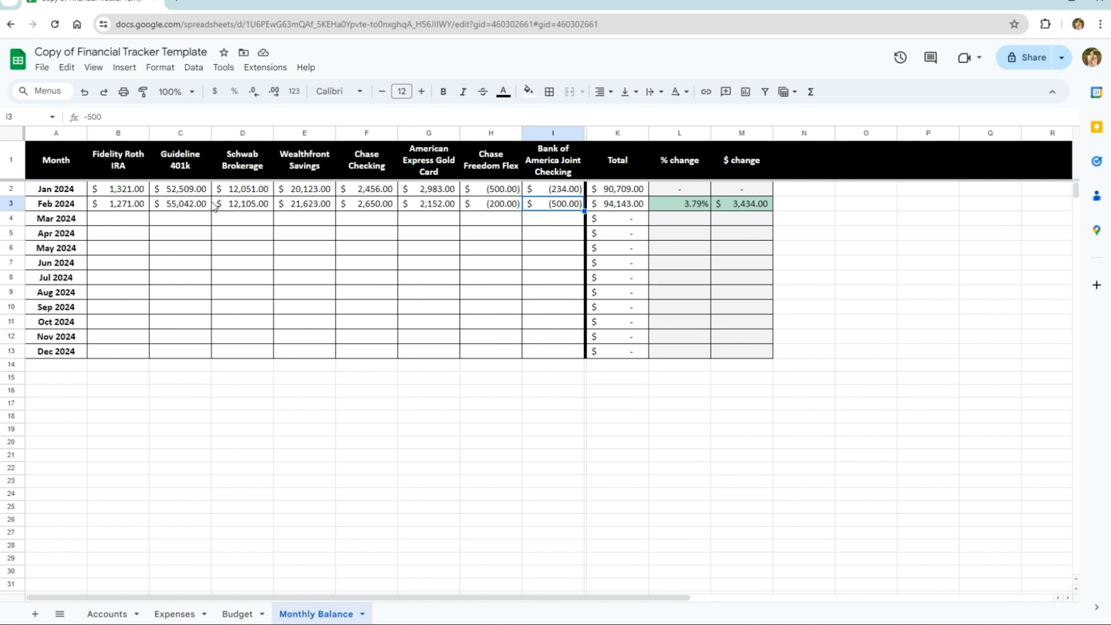
{"action": "left_click", "coordinate": [696, 206]}
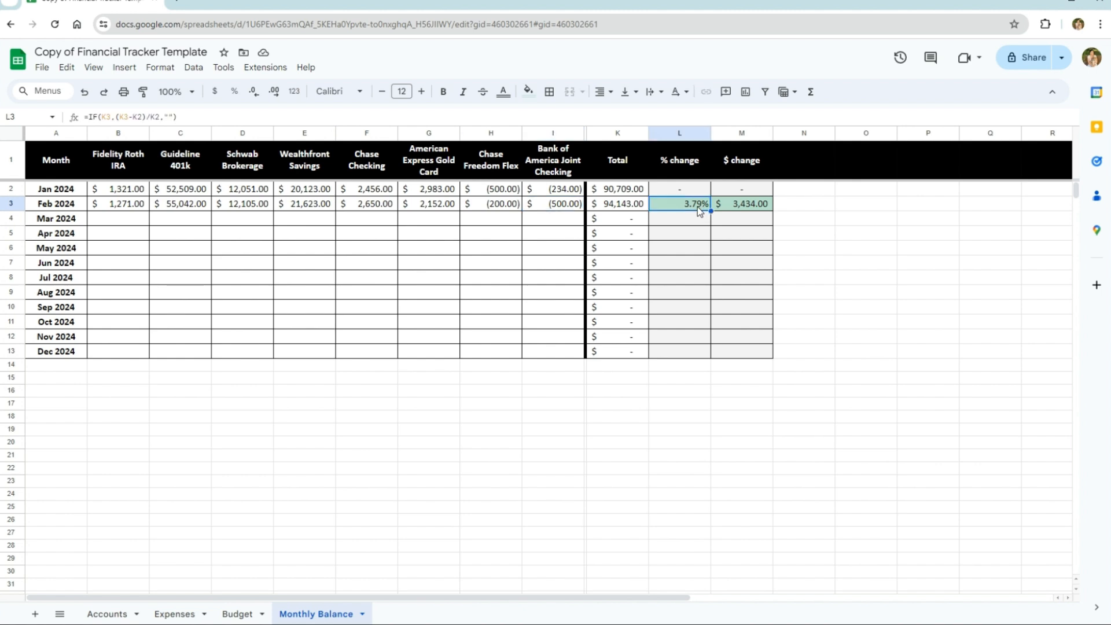
{"action": "left_click", "coordinate": [739, 212]}
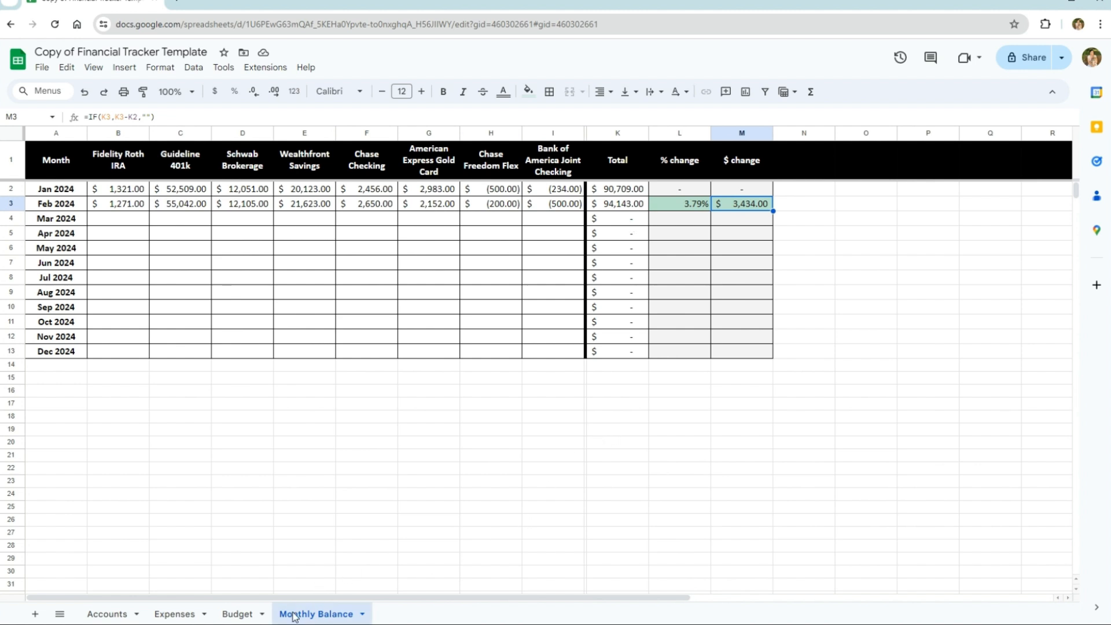
- Review the Expenses, Accounts and Budget sheets, ending on the Budget sheet
{"action": "left_click", "coordinate": [236, 617]}
{"action": "left_click", "coordinate": [174, 614]}
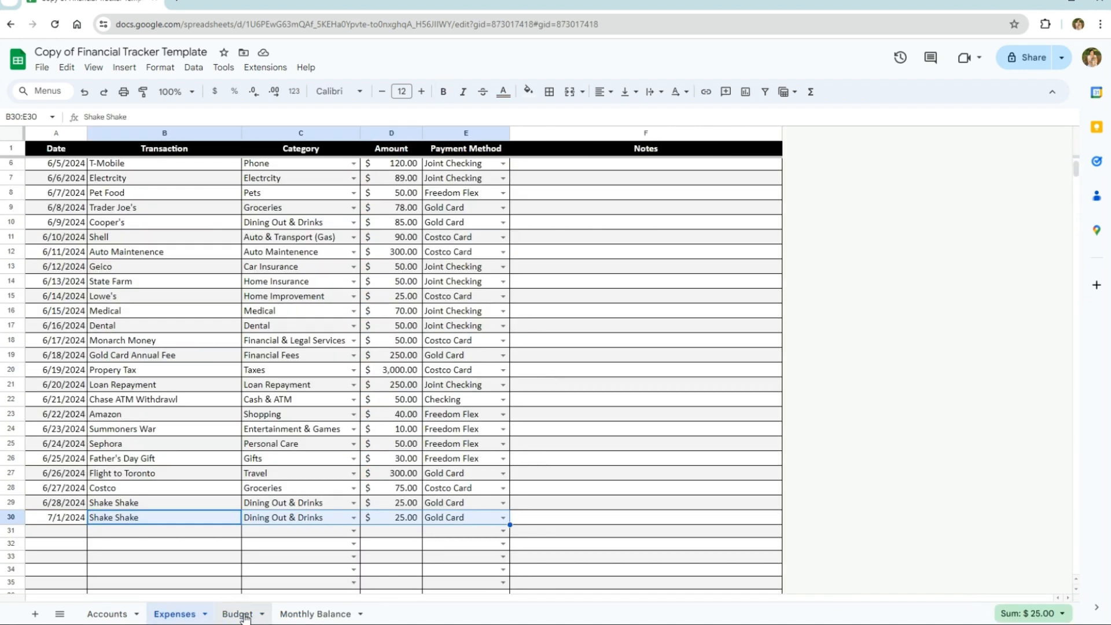
{"action": "scroll", "coordinate": [255, 414], "scroll_direction": "up", "scroll_amount": 2}
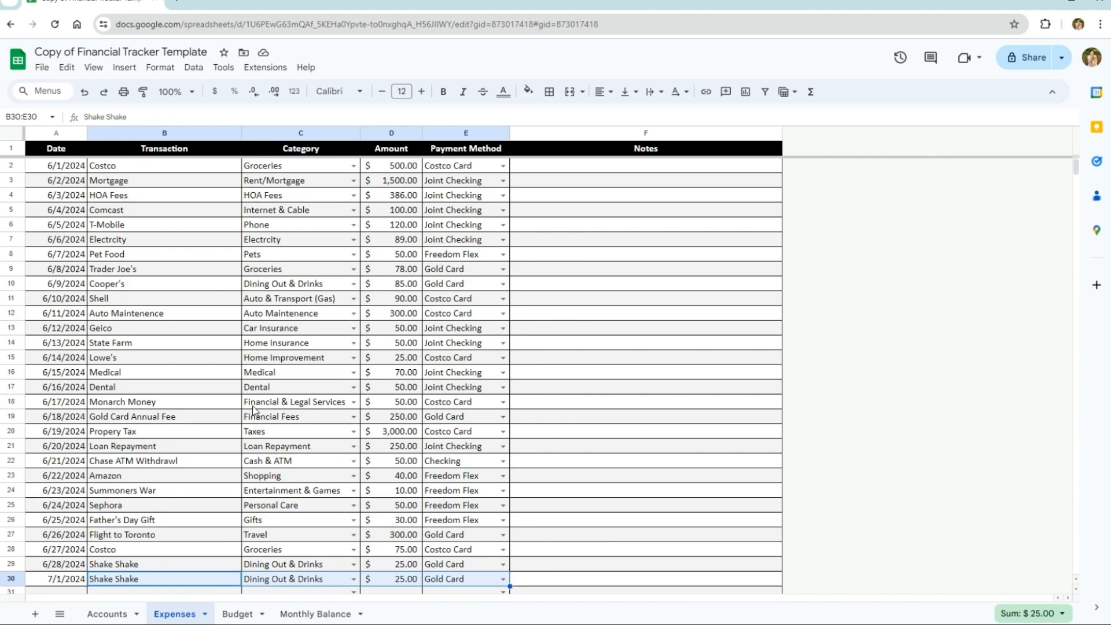
{"action": "left_click", "coordinate": [115, 616]}
{"action": "left_click", "coordinate": [238, 614]}
{"action": "scroll", "coordinate": [323, 439], "scroll_direction": "up", "scroll_amount": 3}
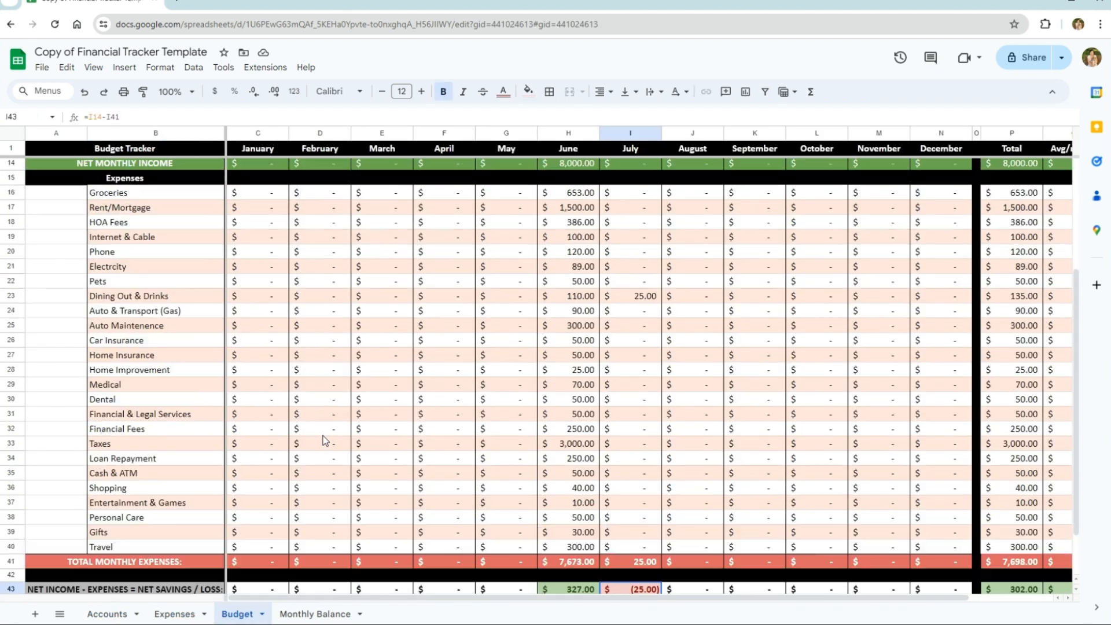
- Insert a chart of June's expenses on the Budget sheet from categories B16:B40 and amounts H16:H40
{"action": "scroll", "coordinate": [323, 440], "scroll_direction": "up", "scroll_amount": 4}
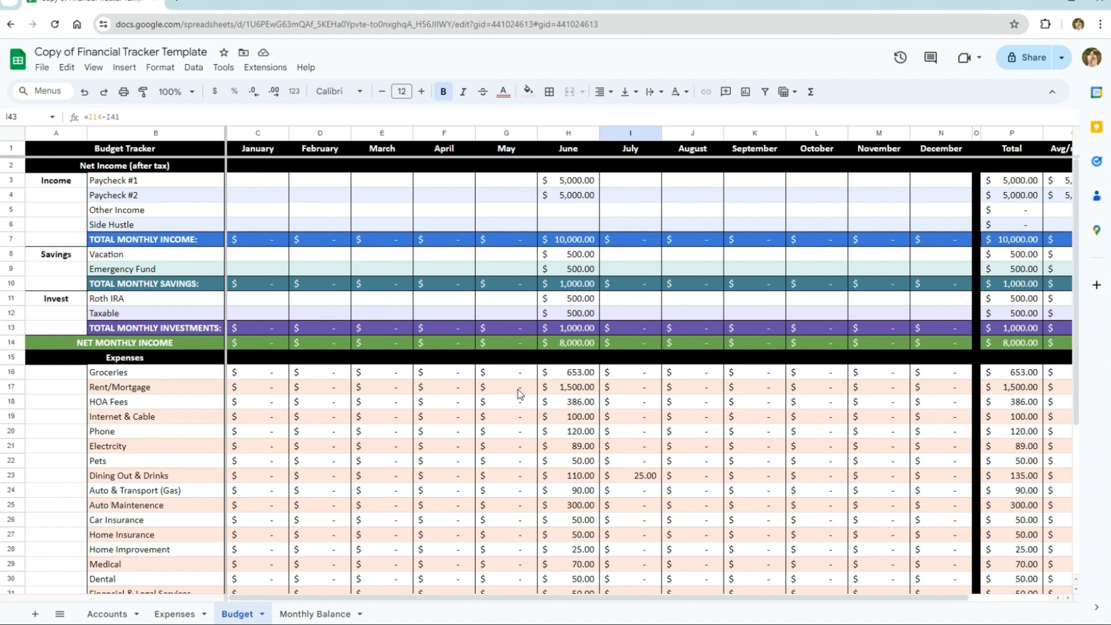
{"action": "scroll", "coordinate": [519, 394], "scroll_direction": "down", "scroll_amount": 5}
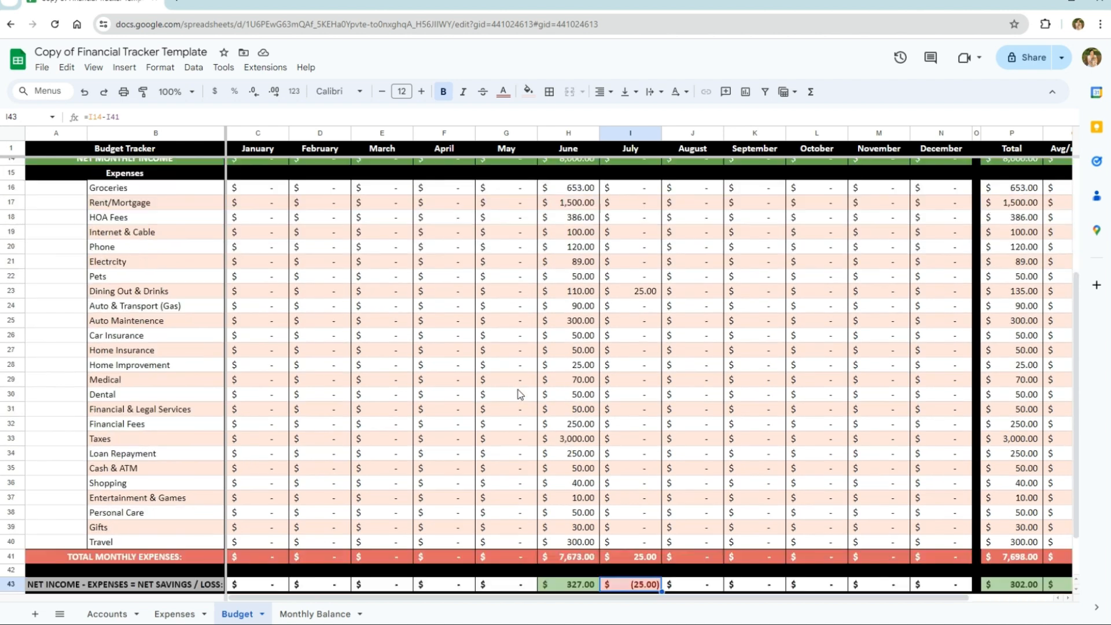
{"action": "left_click", "coordinate": [180, 191]}
{"action": "left_click_drag", "start_coordinate": [179, 190], "coordinate": [181, 544]}
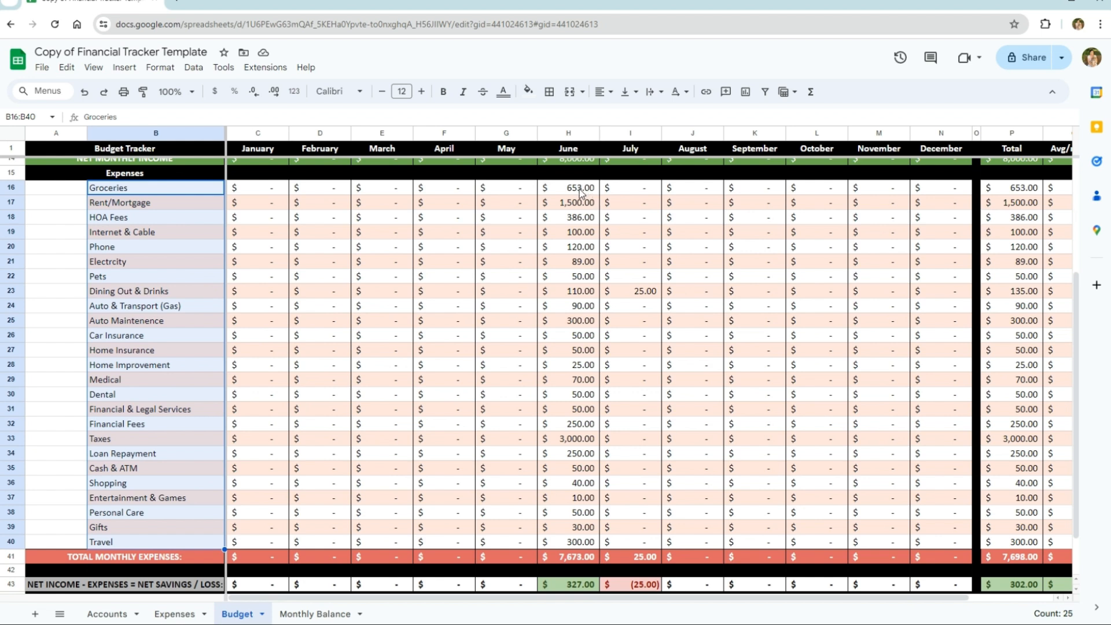
{"action": "key", "text": "alt"}
{"action": "left_click_drag", "start_coordinate": [573, 188], "coordinate": [563, 541]}
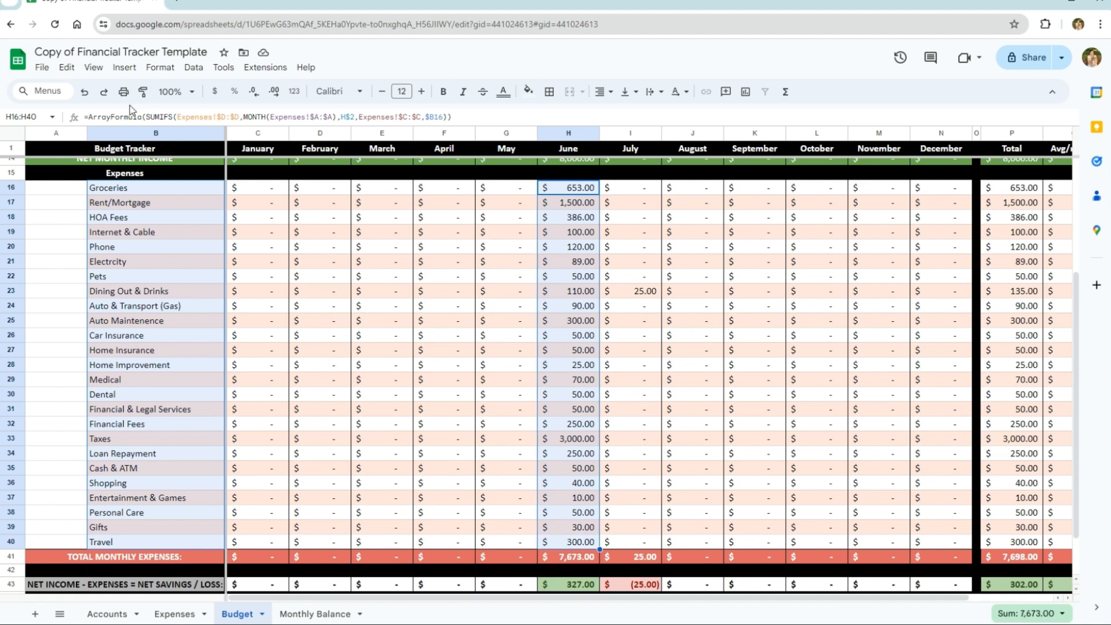
{"action": "left_click", "coordinate": [124, 68]}
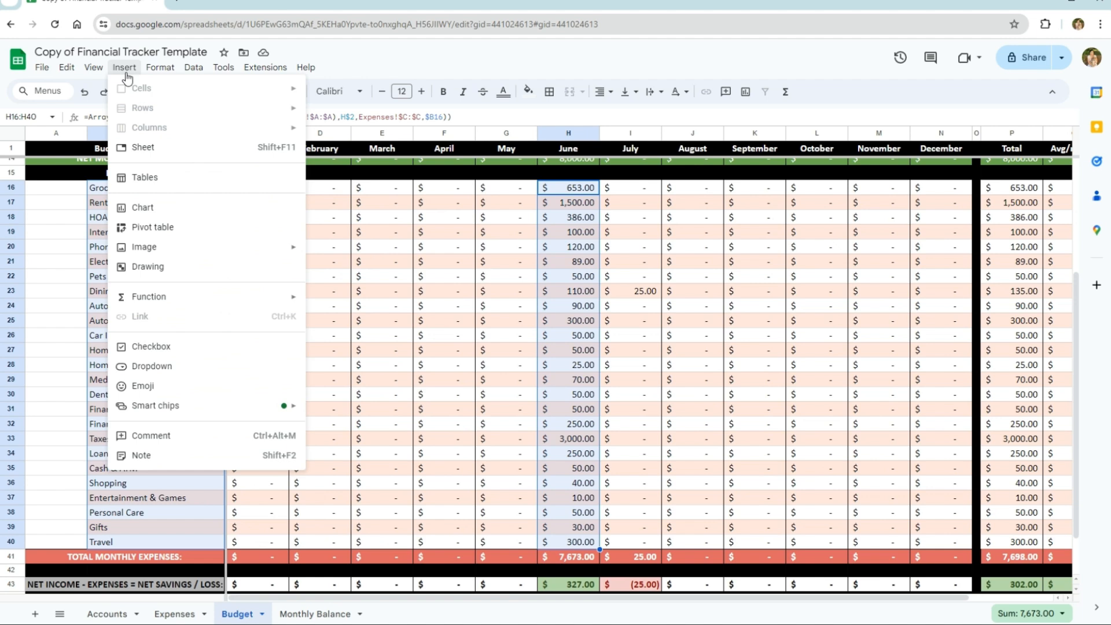
{"action": "left_click", "coordinate": [157, 213]}
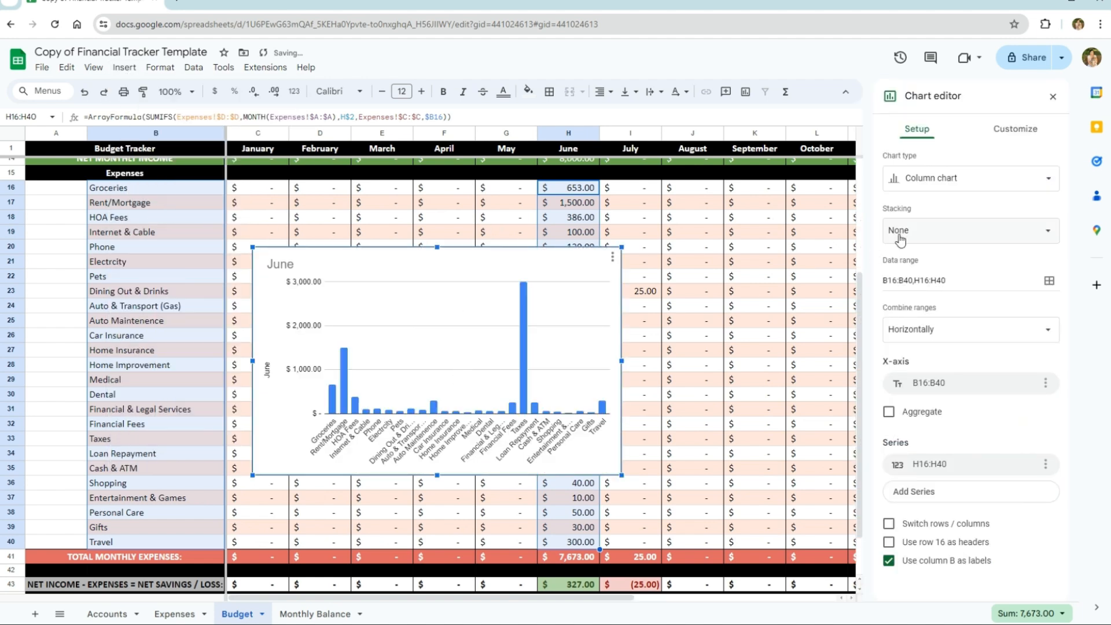
- Change the June expenses chart to a pie chart, and delete the chart after viewing the category breakdown
{"action": "left_click", "coordinate": [994, 186]}
{"action": "scroll", "coordinate": [994, 191], "scroll_direction": "down", "scroll_amount": 5}
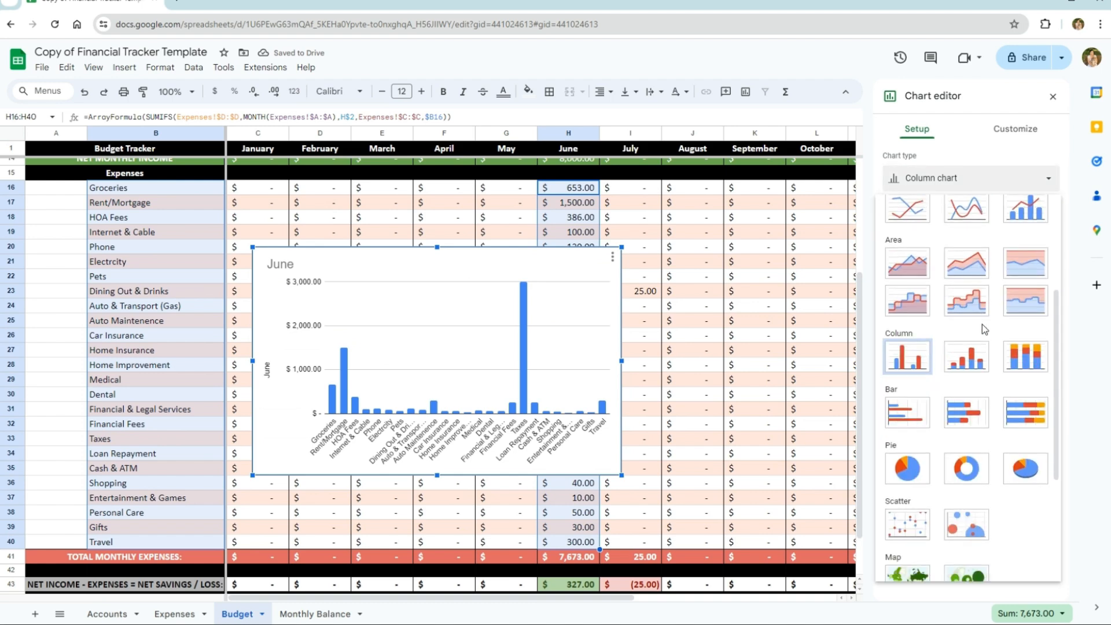
{"action": "left_click", "coordinate": [909, 474]}
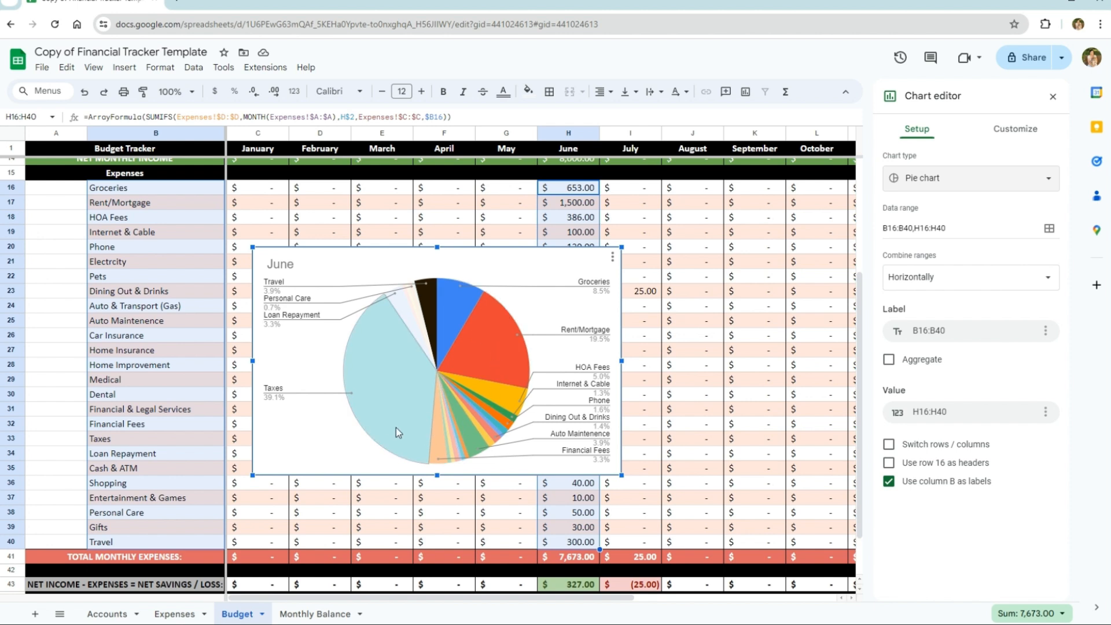
{"action": "key", "text": "Delete"}
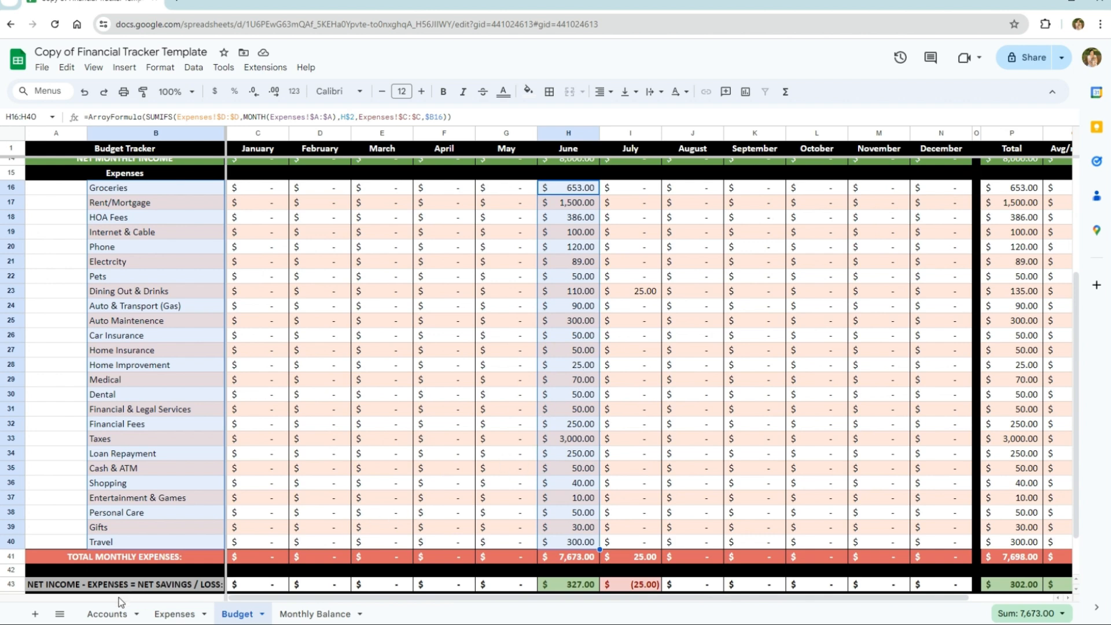
- Compare the account names on the Accounts sheet with the Expenses sheet's payment methods and the Monthly Balance sheet's account headers
{"action": "left_click", "coordinate": [110, 612]}
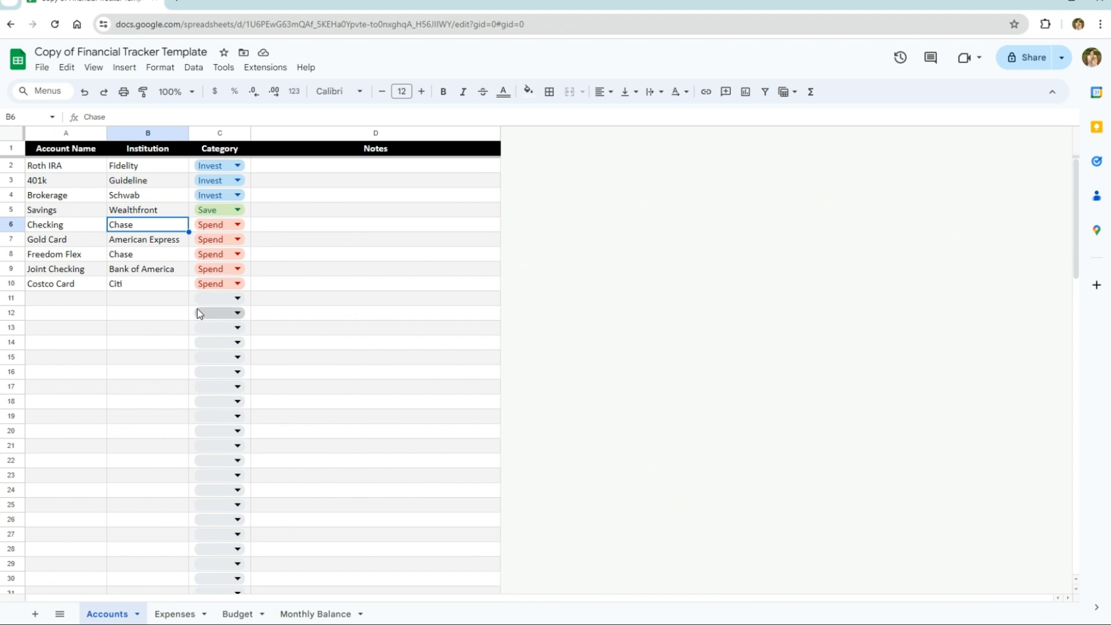
{"action": "left_click", "coordinate": [73, 182]}
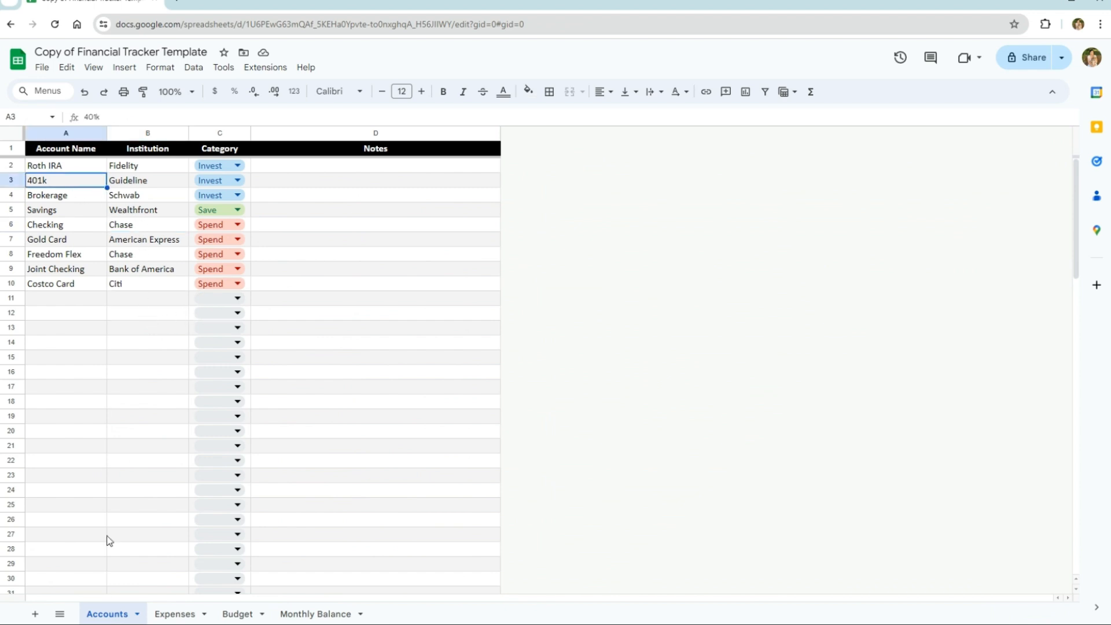
{"action": "left_click", "coordinate": [181, 614]}
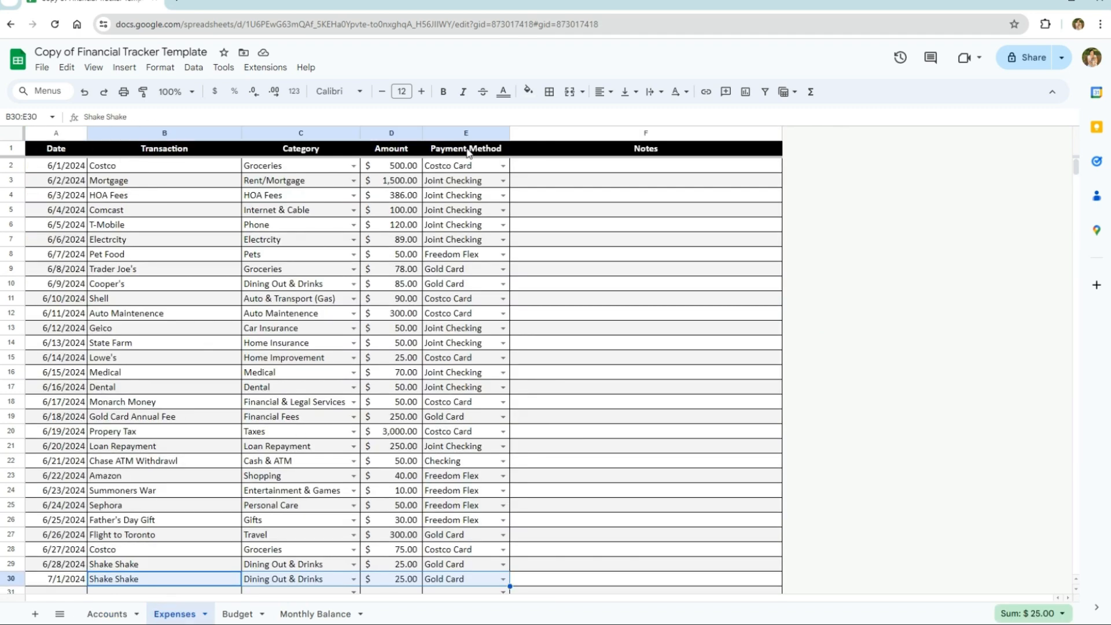
{"action": "left_click", "coordinate": [475, 166]}
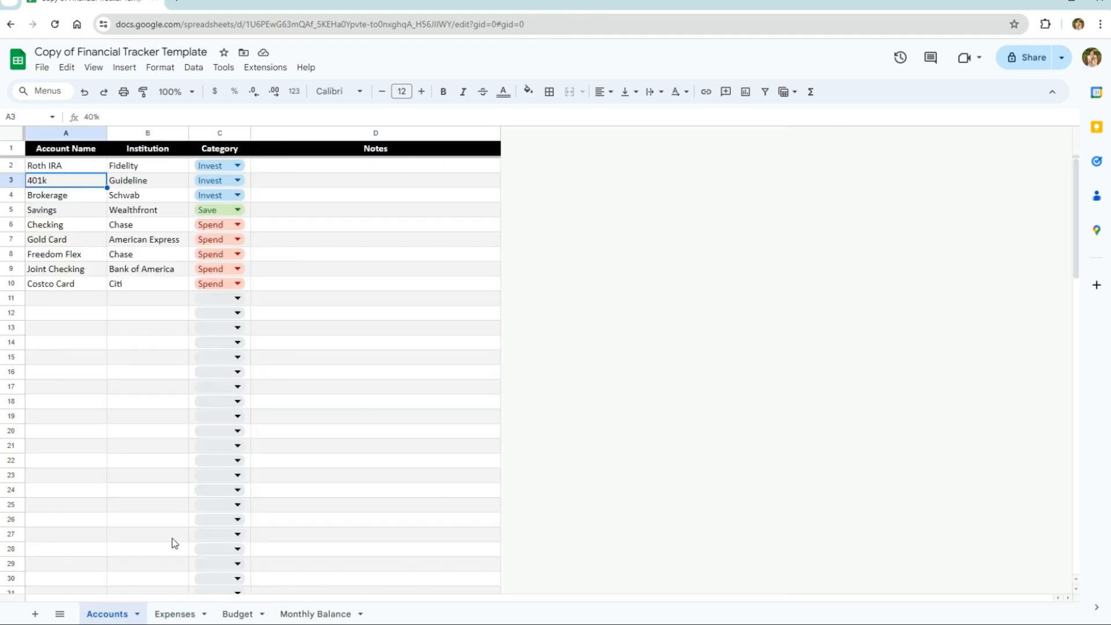
{"action": "left_click", "coordinate": [323, 614]}
{"action": "left_click_drag", "start_coordinate": [118, 162], "coordinate": [180, 162]}
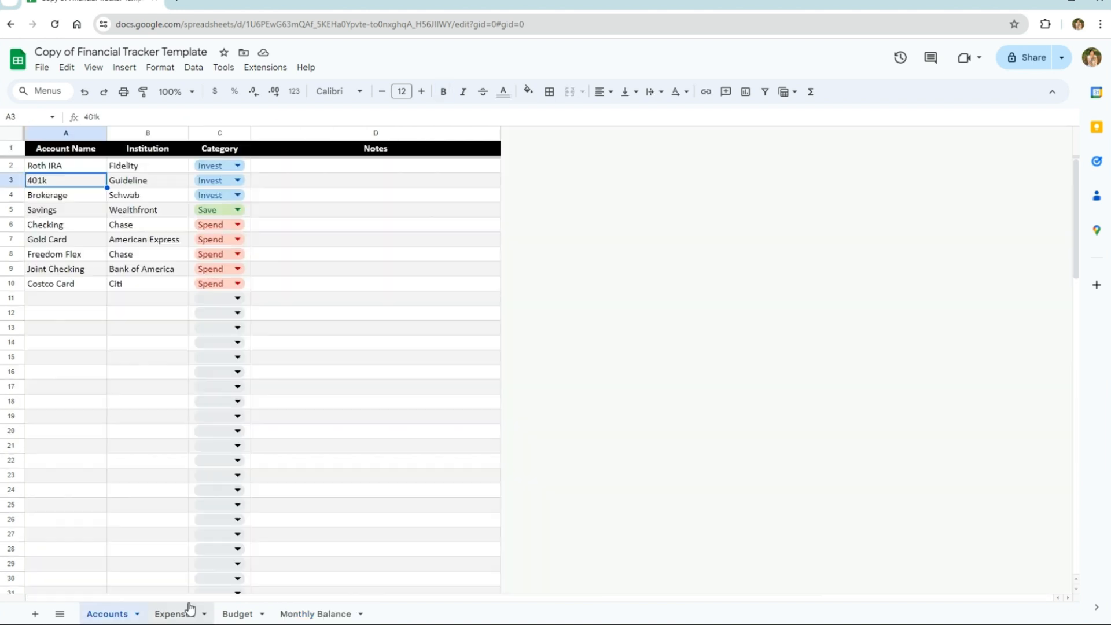
- Review the Expenses transactions and the Budget sheet's June Home Improvement formula in H28, ending on the Monthly Balance sheet
{"action": "left_click", "coordinate": [193, 612]}
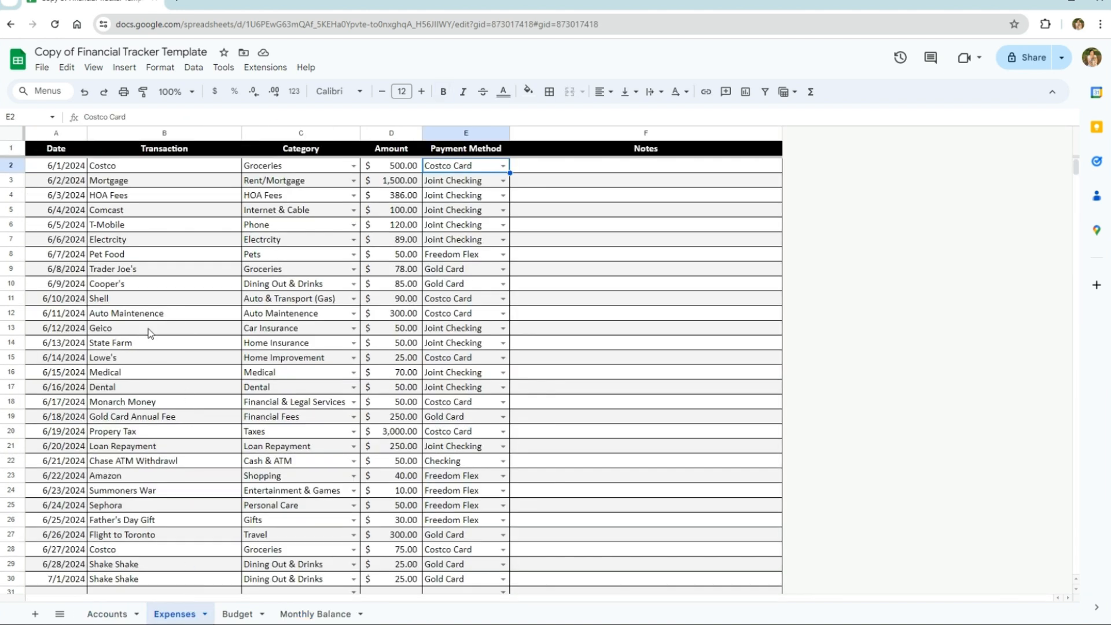
{"action": "scroll", "coordinate": [193, 334], "scroll_direction": "down", "scroll_amount": 3}
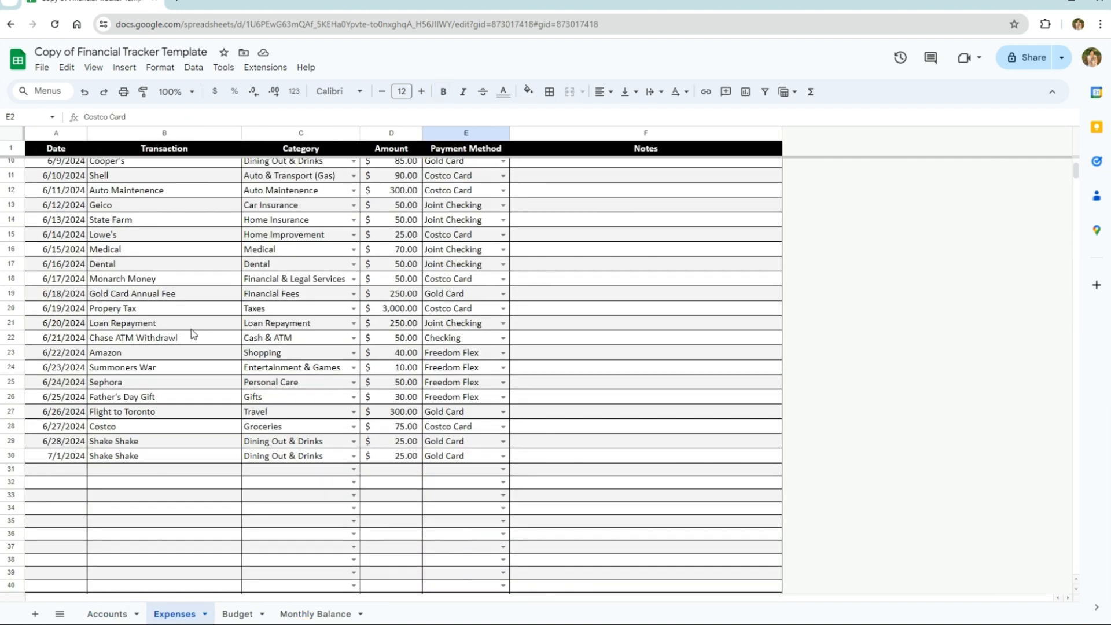
{"action": "scroll", "coordinate": [193, 334], "scroll_direction": "up", "scroll_amount": 2}
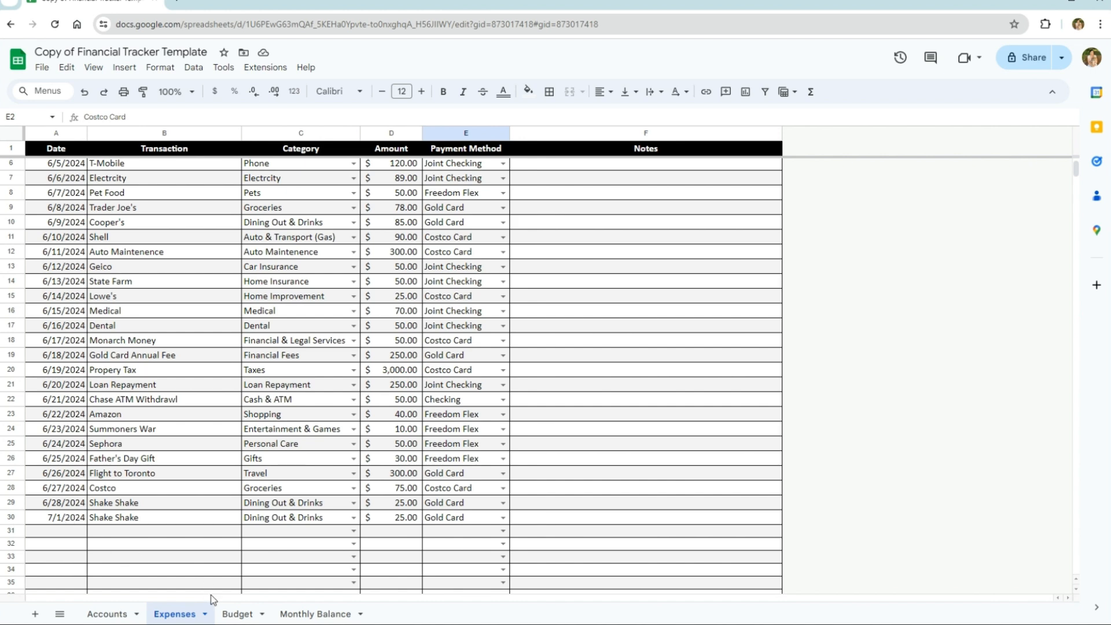
{"action": "left_click", "coordinate": [234, 613]}
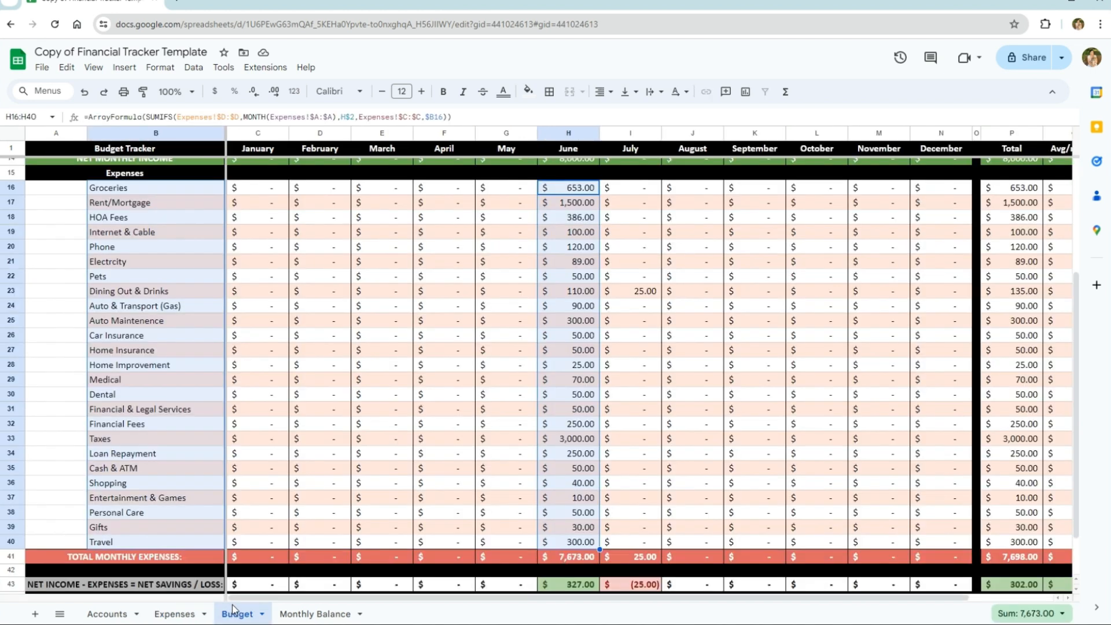
{"action": "left_click", "coordinate": [544, 370]}
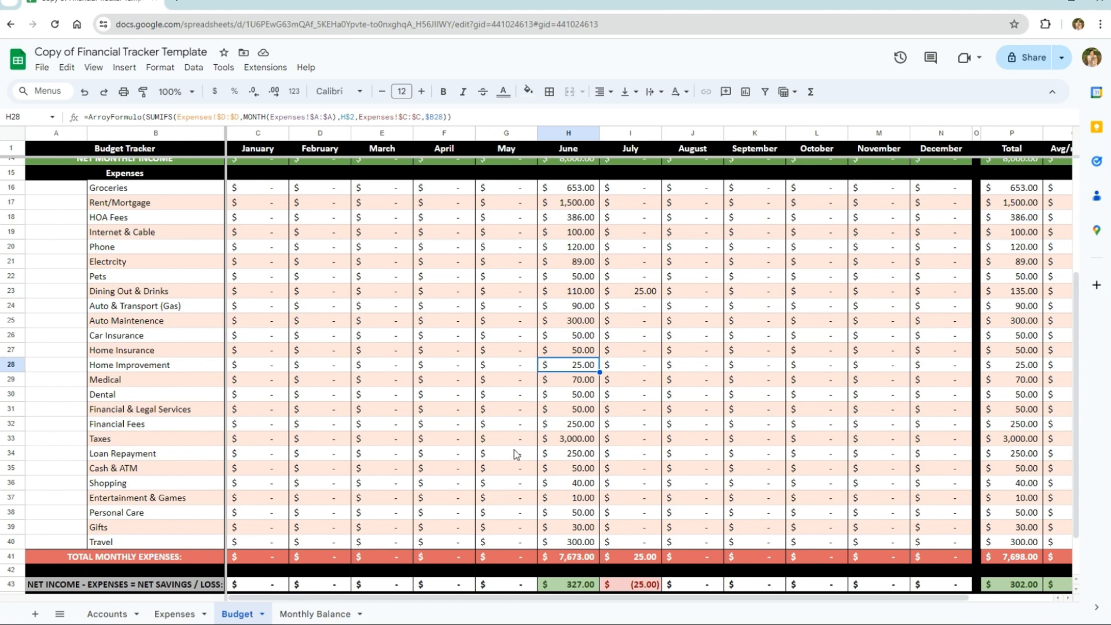
{"action": "scroll", "coordinate": [517, 455], "scroll_direction": "up", "scroll_amount": 5}
{"action": "left_click", "coordinate": [322, 613]}
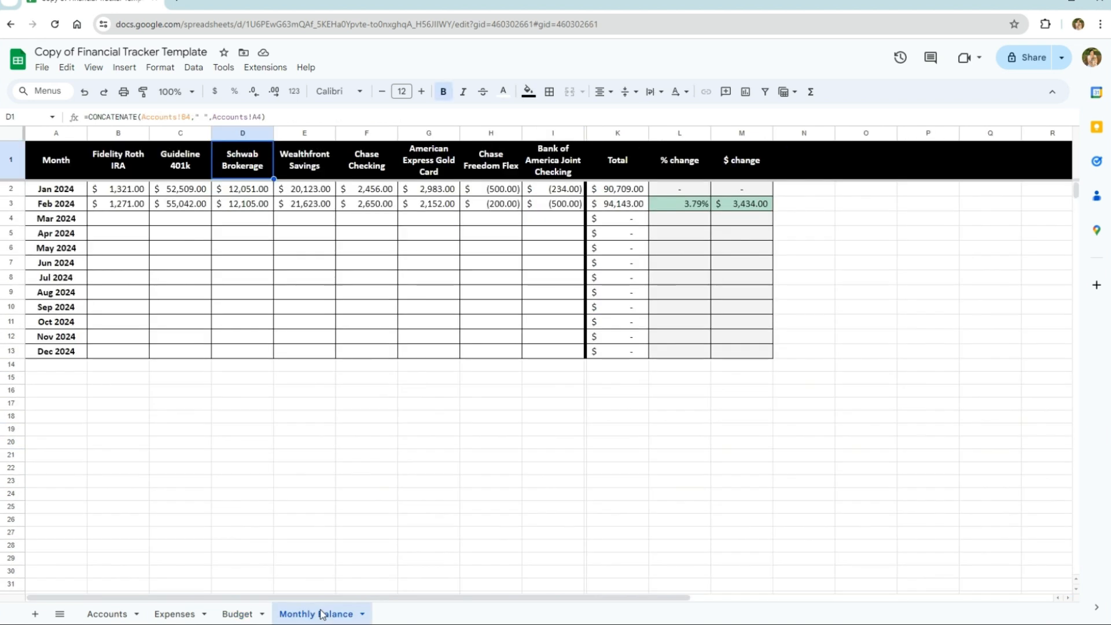